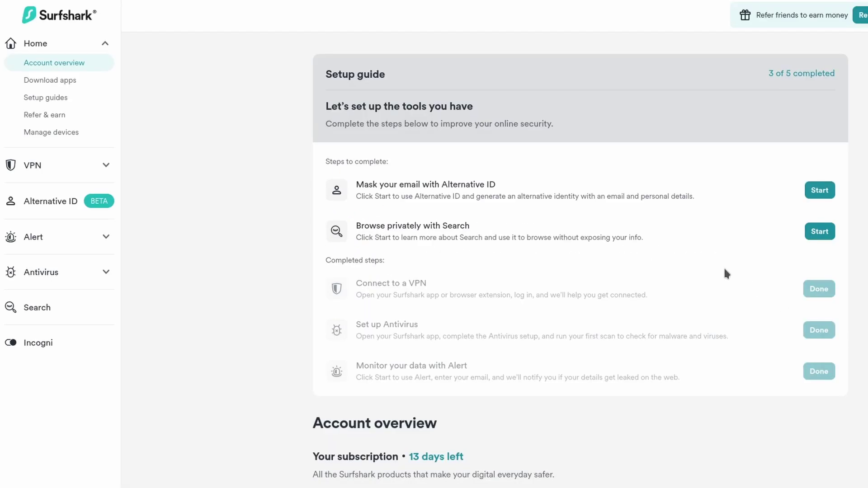
Open the manual VPN setup for a router and choose the WireGuard protocol
click(76, 166)
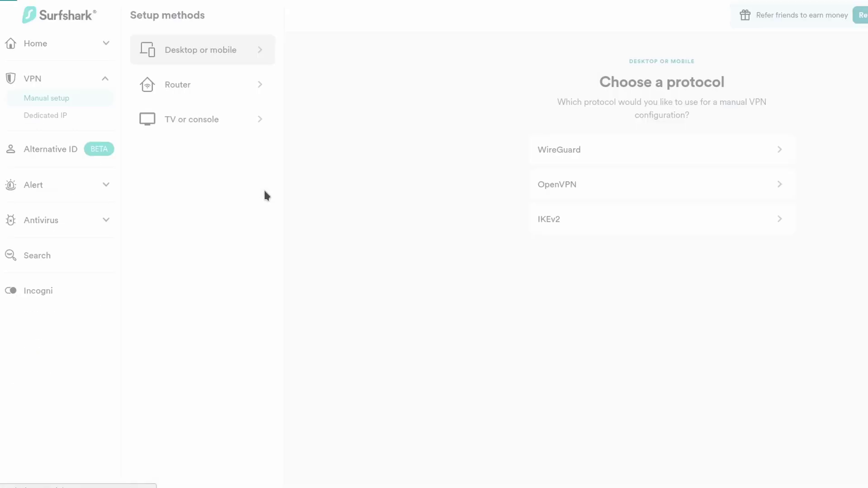
click(232, 87)
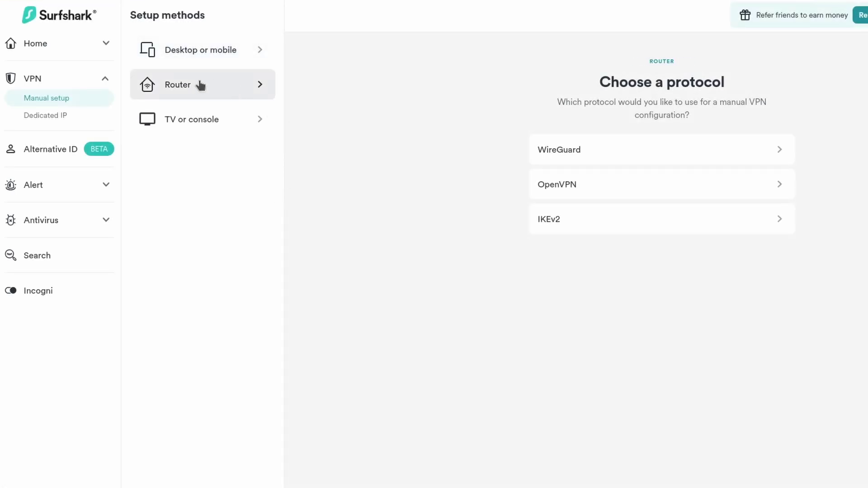
click(556, 154)
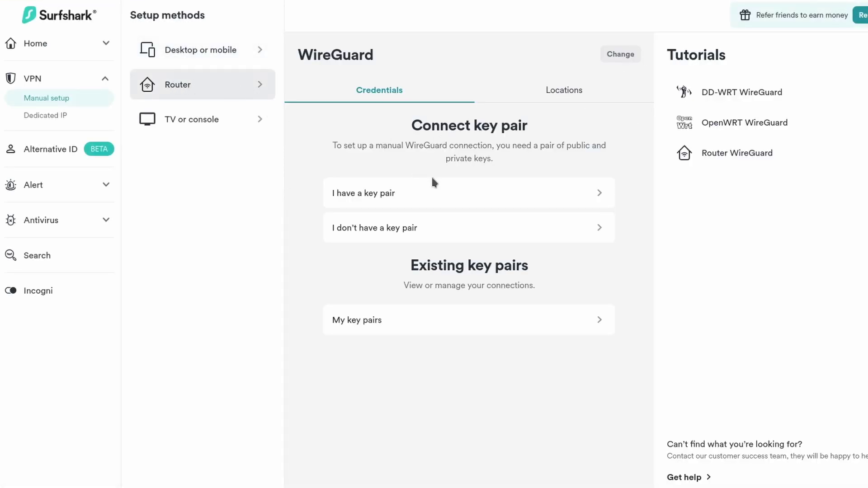
Create a new WireGuard key pair named yt-tut and generate its public and private keys
click(443, 227)
click(399, 160)
text(yt-tut)
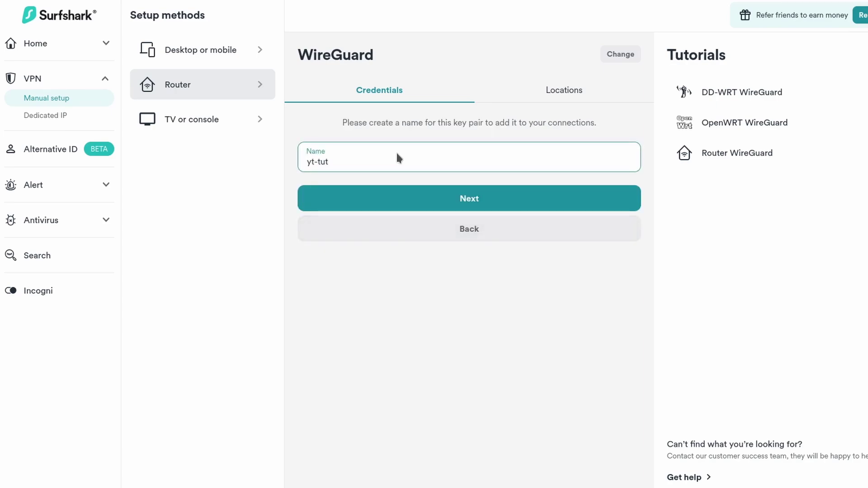
click(468, 200)
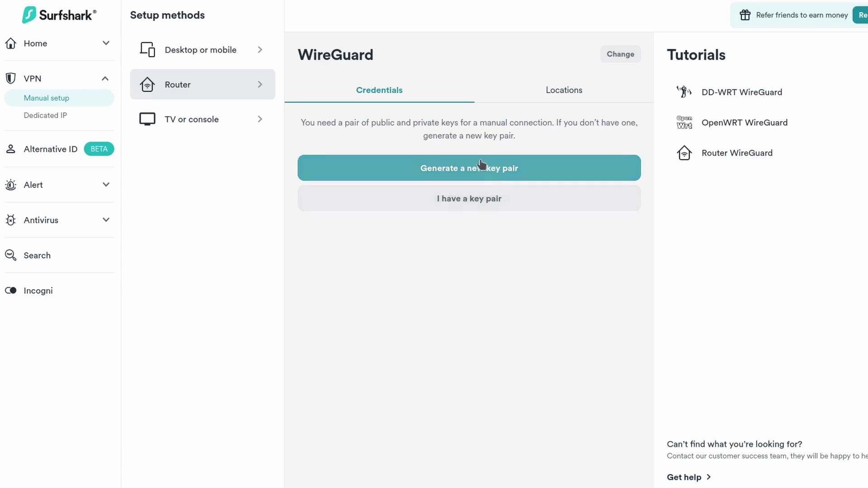
click(467, 167)
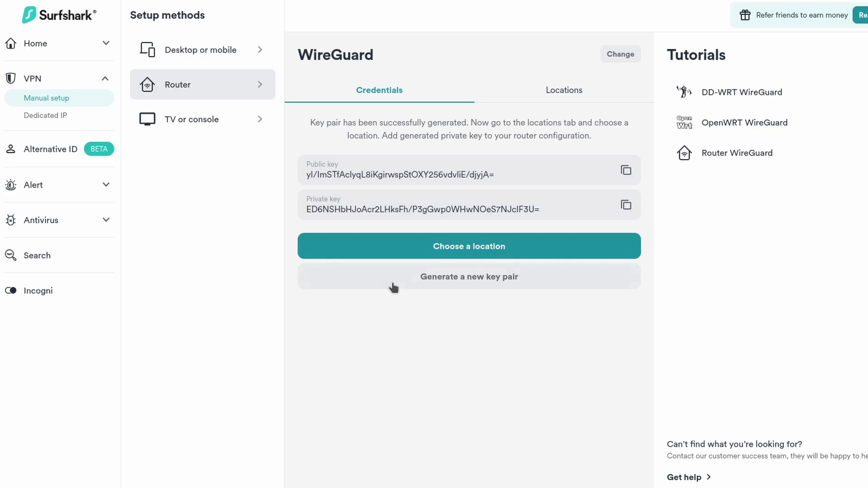
Download the WireGuard configuration file for the Italy, Rome location to the Desktop folder and close the download dialog
click(488, 246)
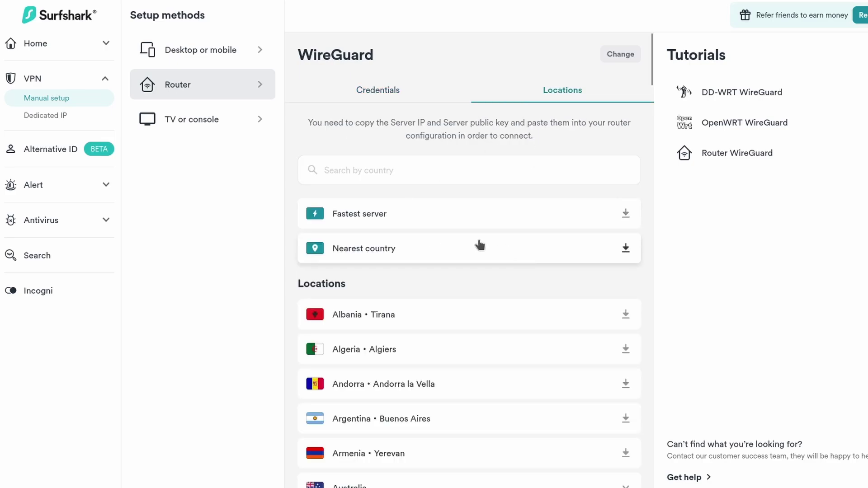
scroll(515, 239, down, 2)
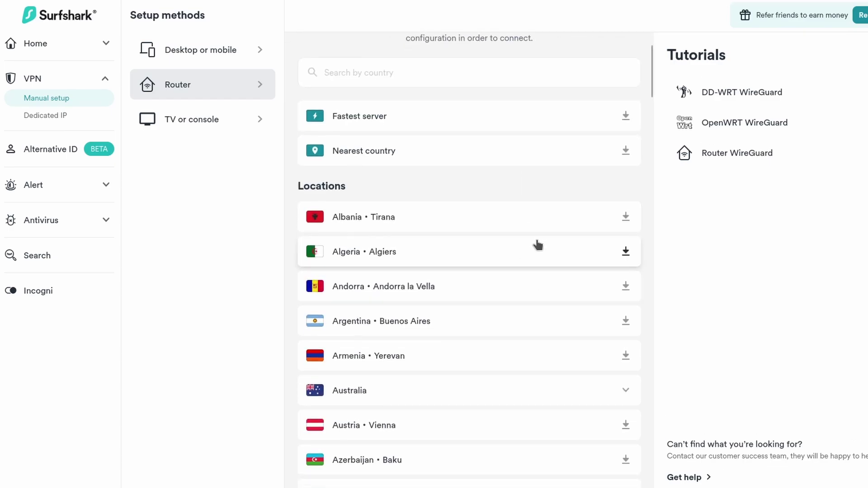
scroll(537, 244, down, 7)
scroll(528, 238, down, 5)
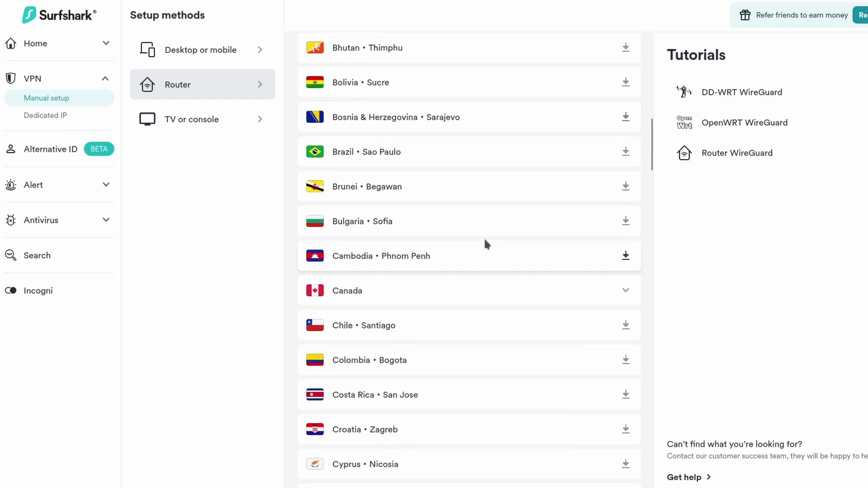
scroll(494, 253, down, 8)
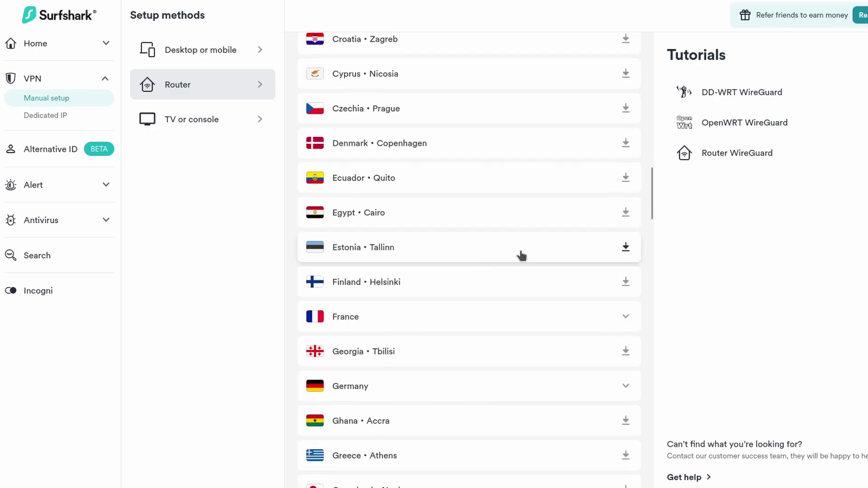
scroll(490, 263, down, 2)
scroll(494, 266, down, 10)
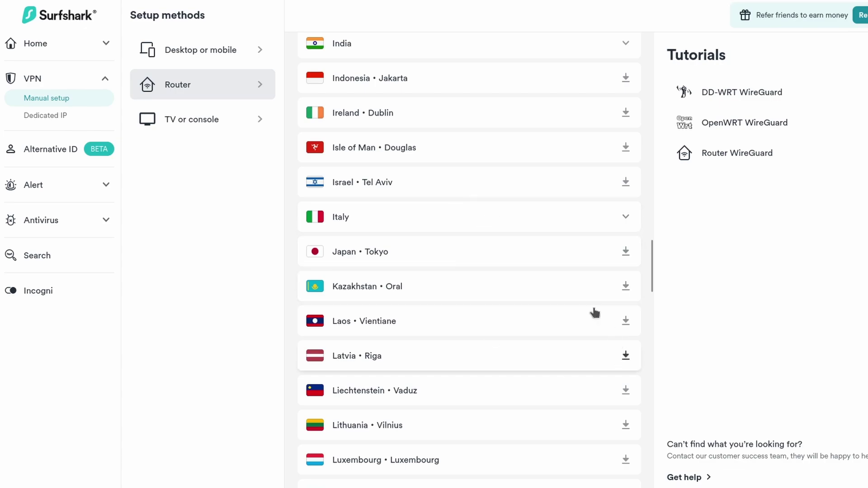
click(537, 217)
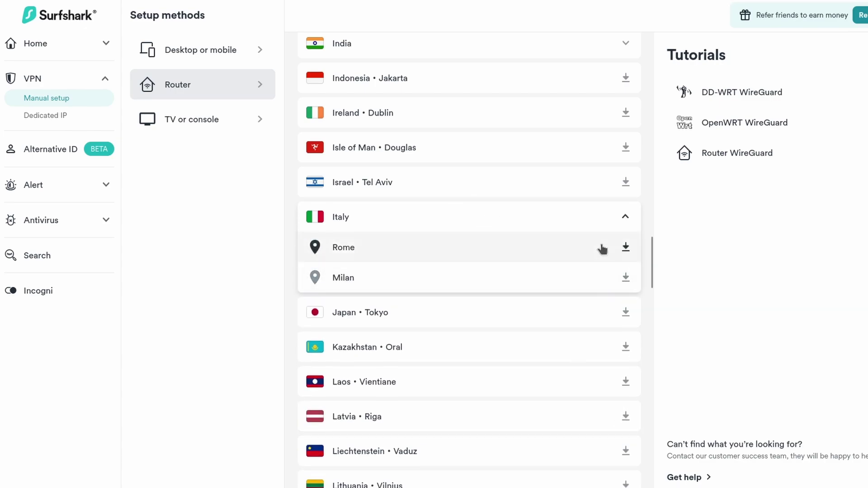
click(626, 248)
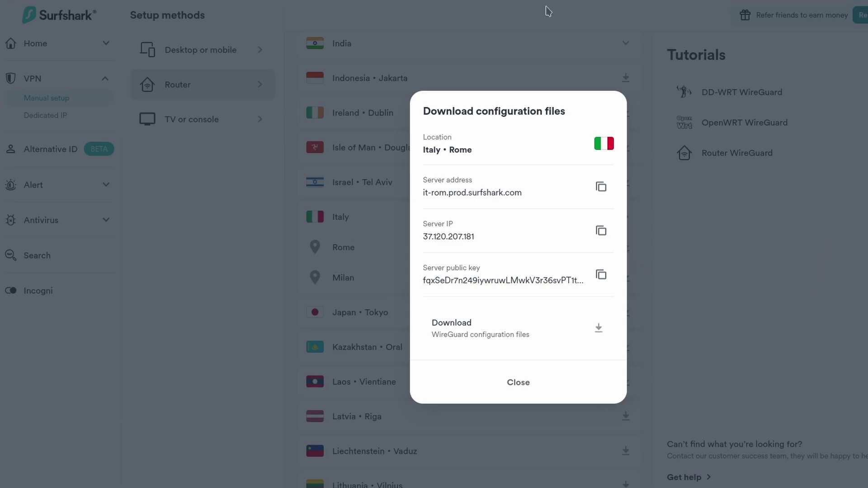
click(600, 328)
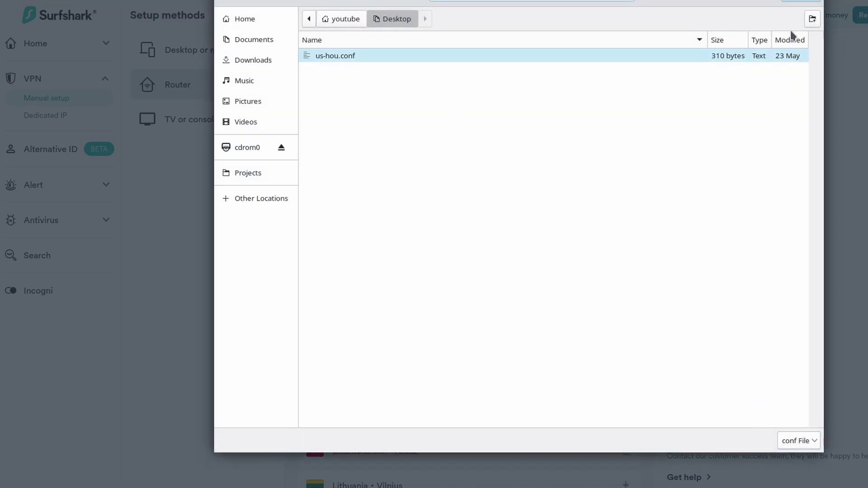
key(Return)
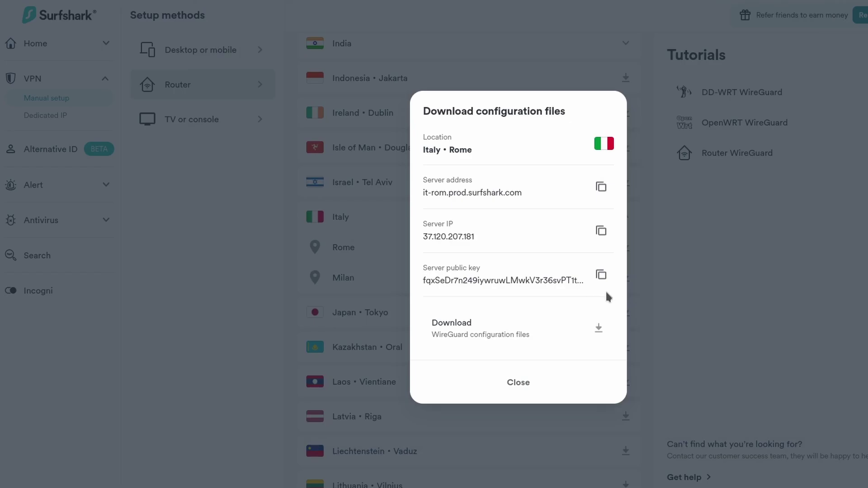
click(517, 382)
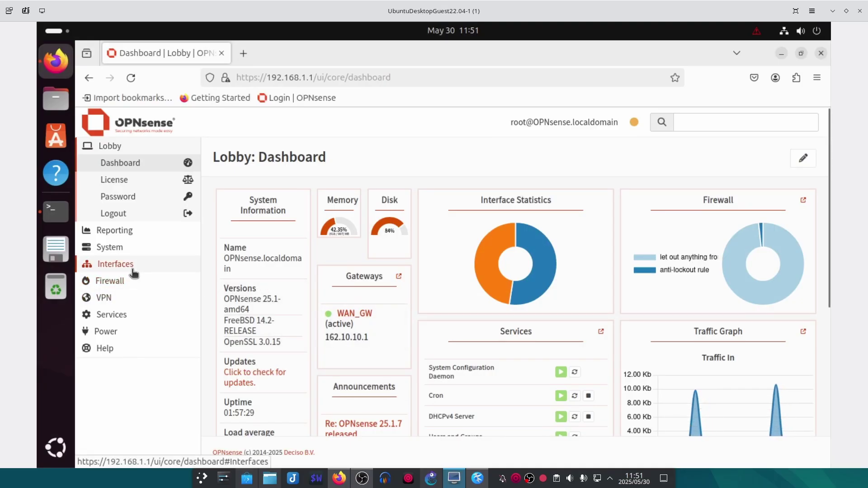
In OPNsense, add a new WireGuard instance and name it Surfshark_IT_WAN
click(126, 298)
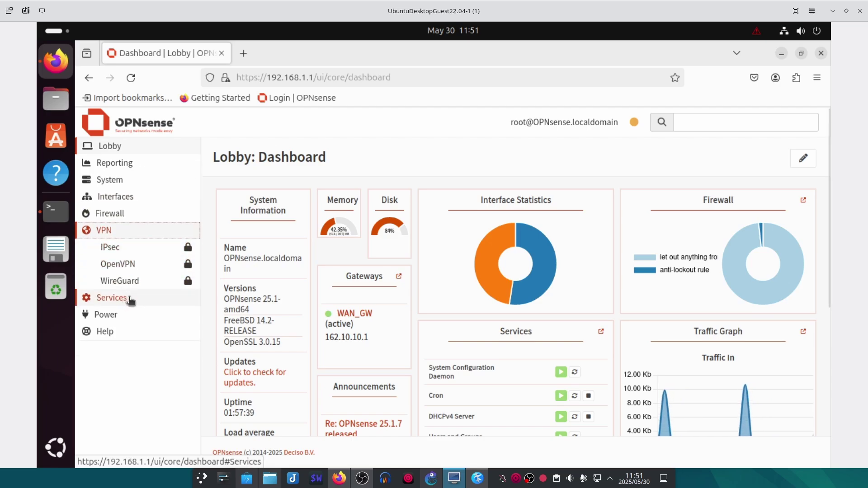
click(118, 281)
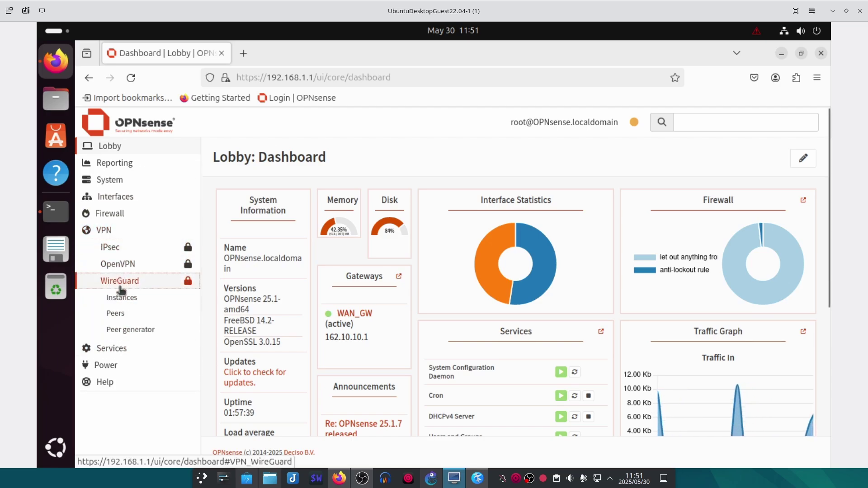
click(147, 303)
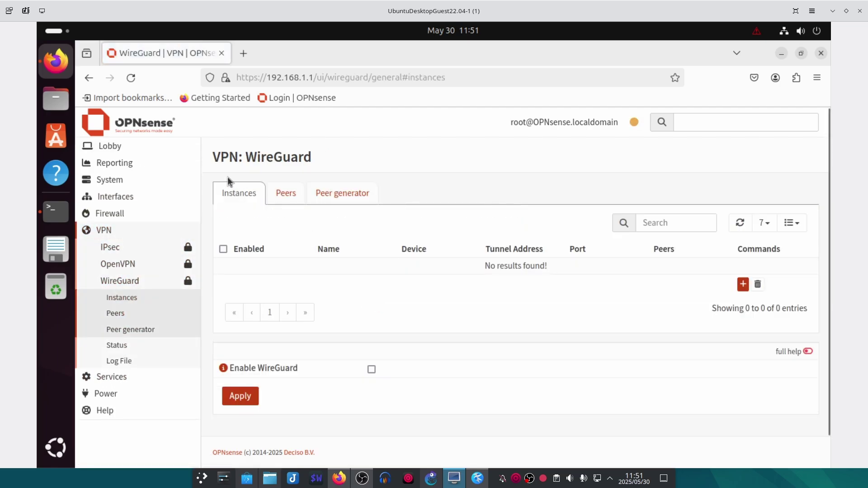
click(742, 284)
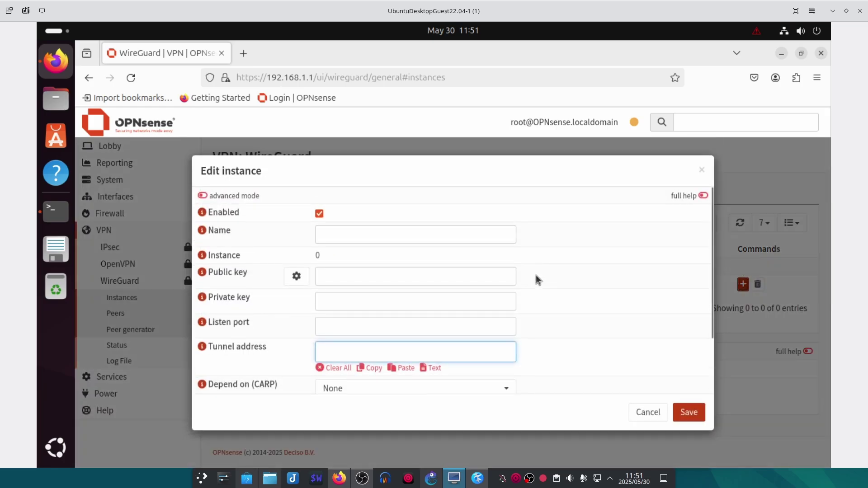
click(335, 239)
text(Surfshark_)
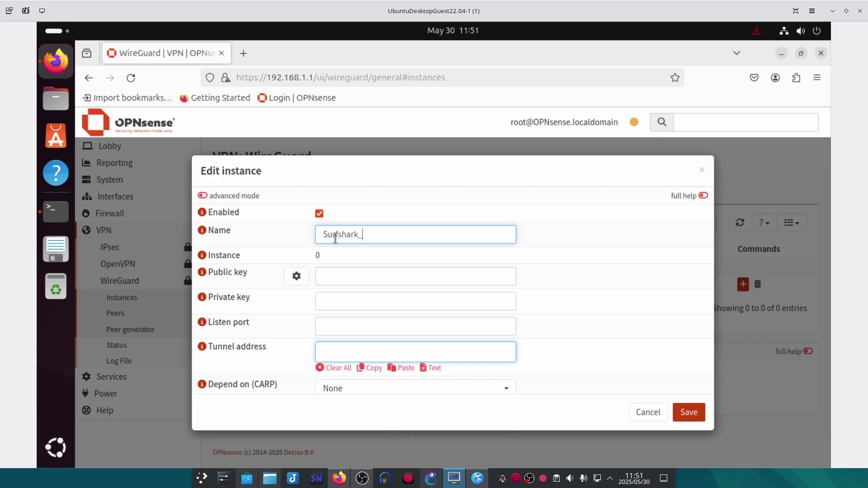
text(IT_WAN)
Copy the private key from it-rom.conf in Kate and paste it into the OPNsense instance's Private key field
click(483, 471)
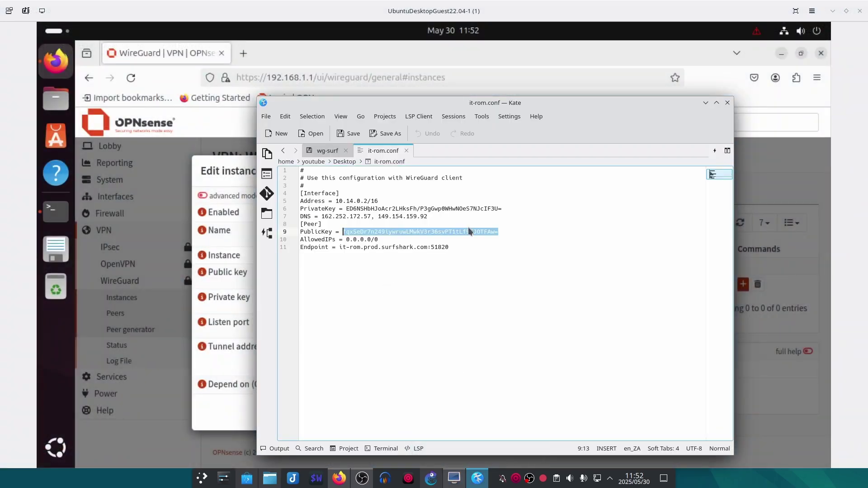
click(480, 208)
drag(503, 209, 350, 209)
right_click(348, 209)
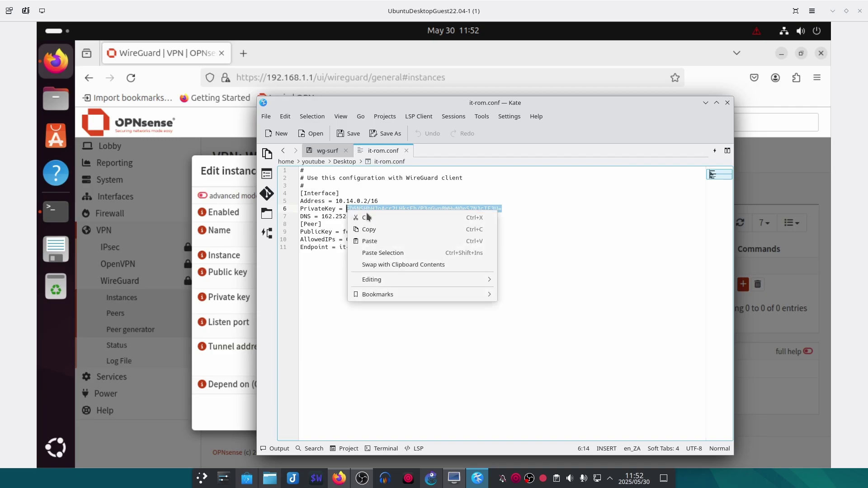
click(375, 230)
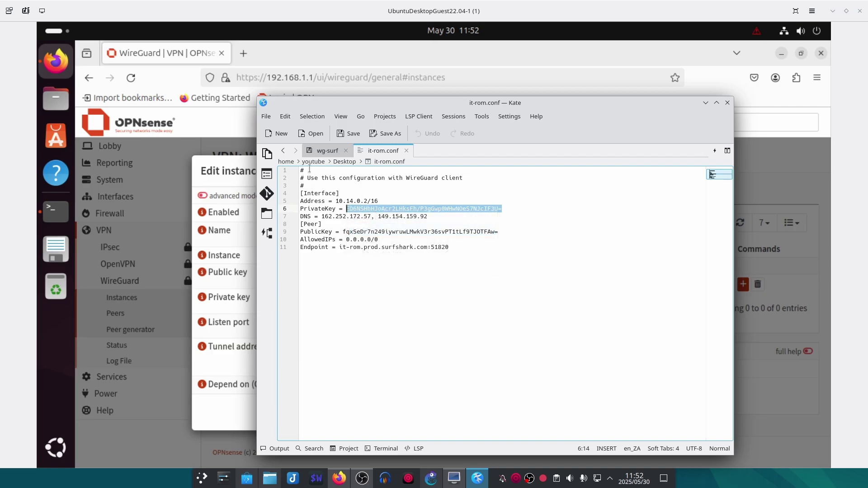
click(372, 45)
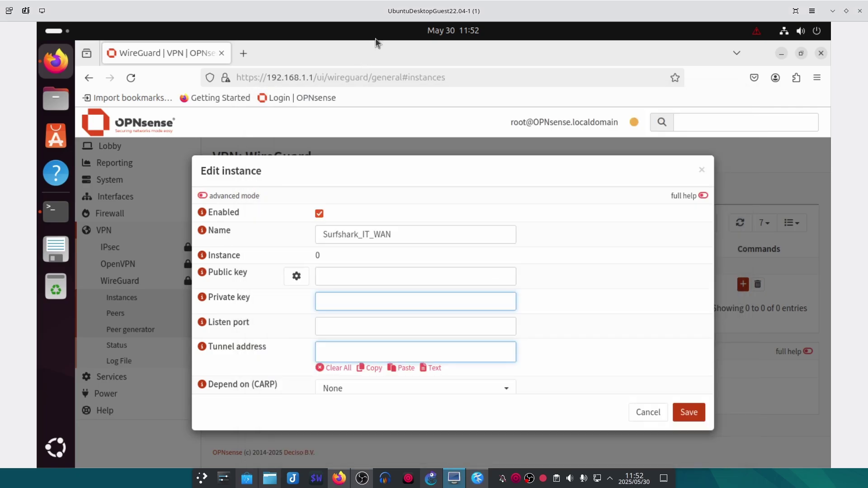
right_click(360, 302)
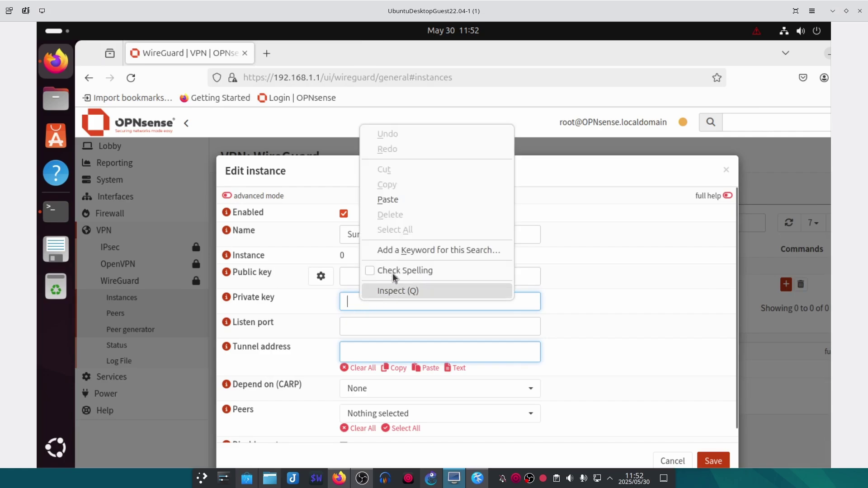
click(389, 199)
click(622, 300)
Set the instance's listen port to 51821, showing the help text for that setting
scroll(628, 293, down, 1)
click(516, 318)
text(51820)
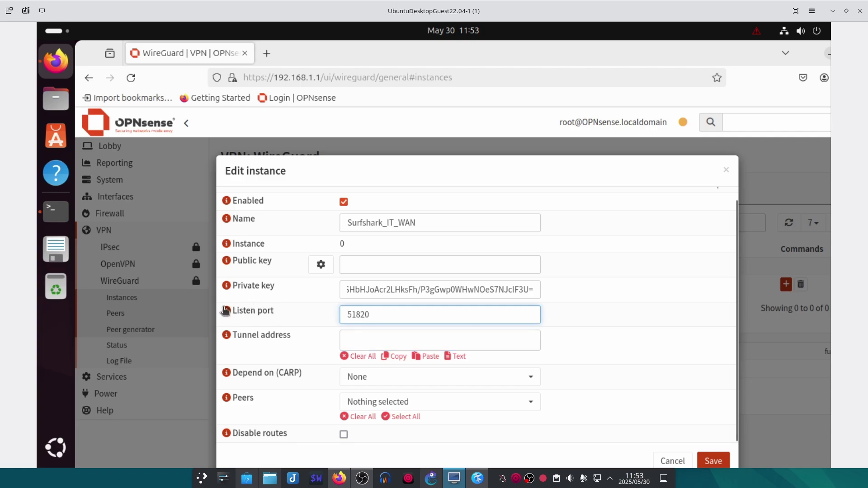
click(226, 311)
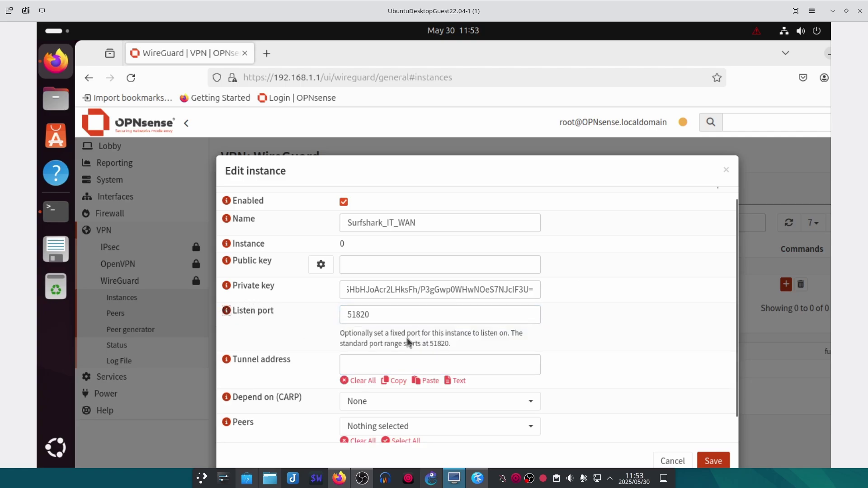
click(398, 312)
key(BackSpace)
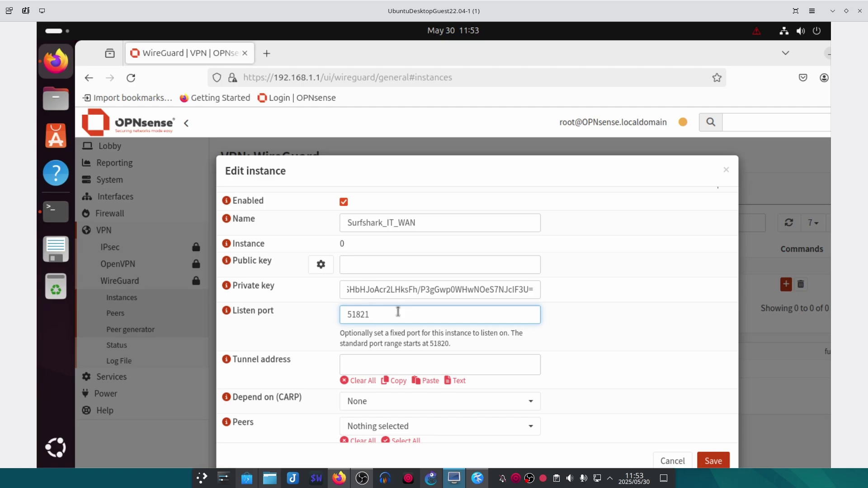
click(563, 308)
Copy the interface address 10.14.0.2/16 from it-rom.conf in Kate into the OPNsense instance's tunnel address
scroll(588, 294, down, 1)
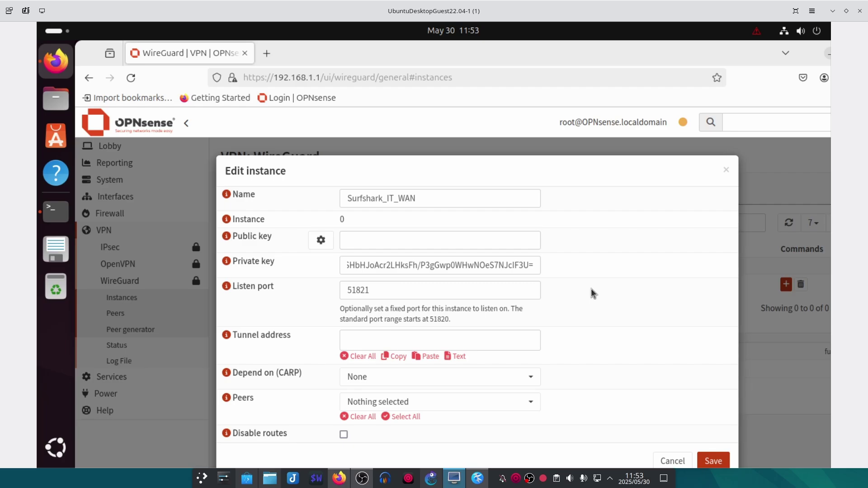
key(Tab)
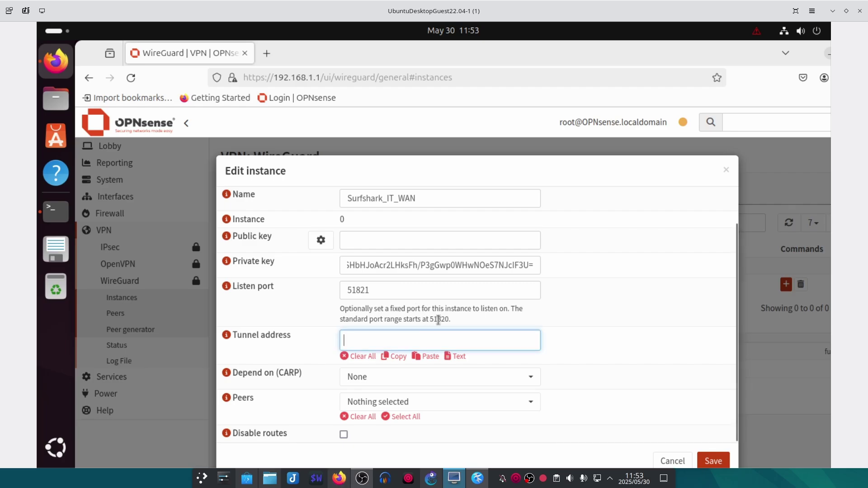
click(477, 478)
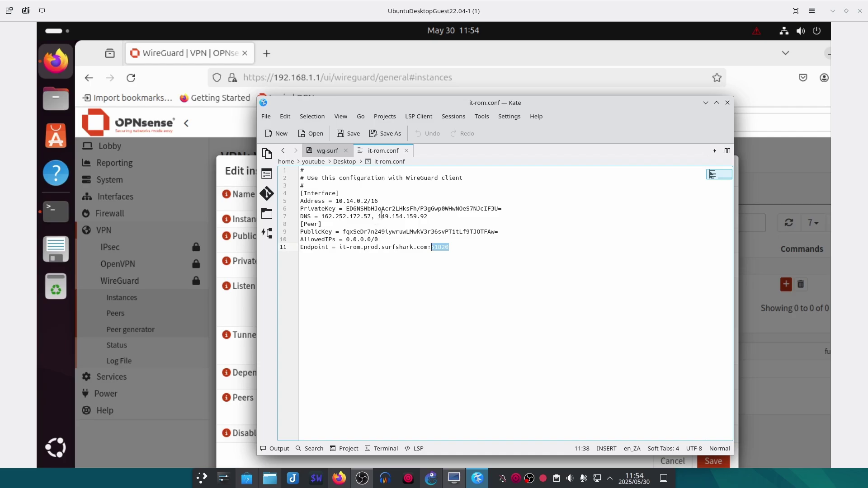
drag(377, 201, 336, 201)
click(342, 205)
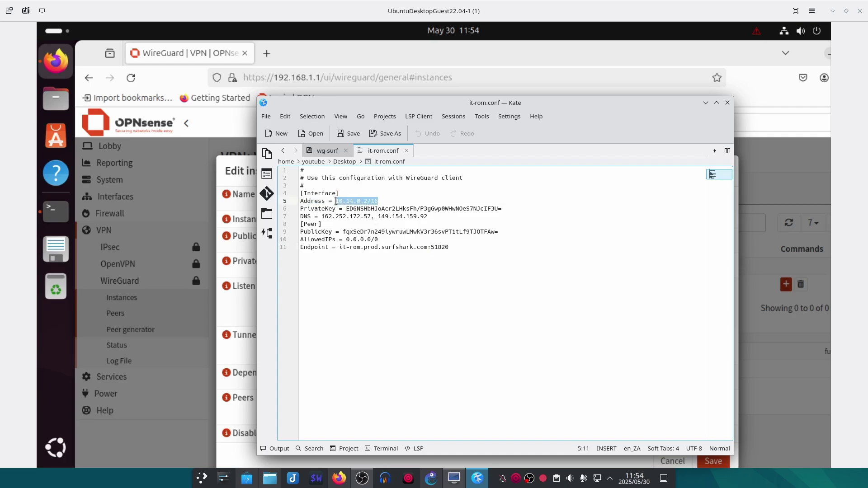
right_click(336, 200)
click(368, 221)
click(236, 320)
click(361, 339)
key(ctrl+v)
Disable routes for the instance and turn on advanced mode in its settings
click(662, 359)
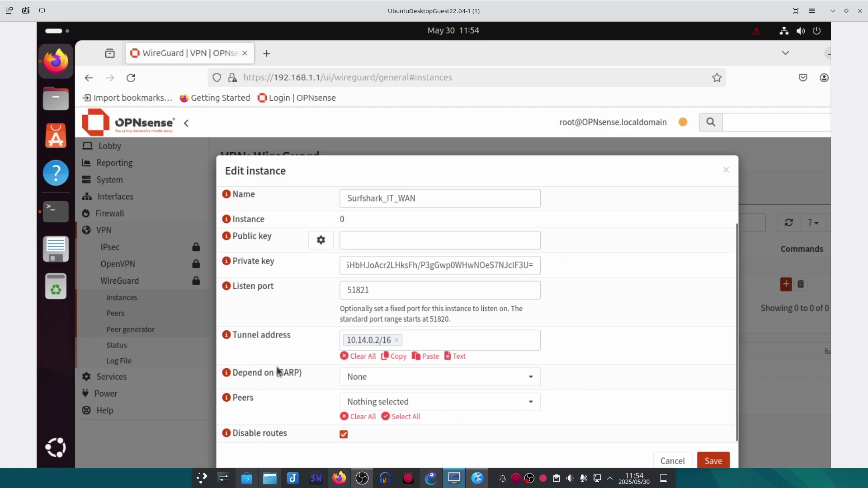
scroll(284, 362, up, 2)
click(227, 196)
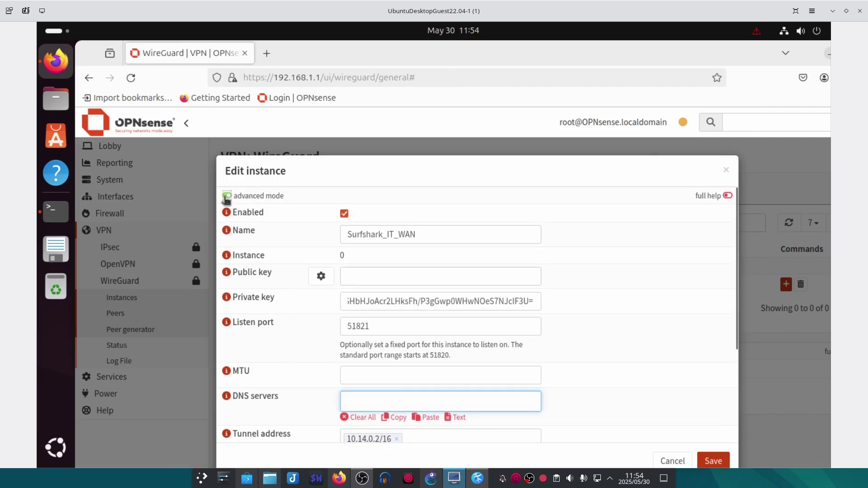
Set the WireGuard instance's gateway to 10.13.0.1
scroll(266, 268, down, 3)
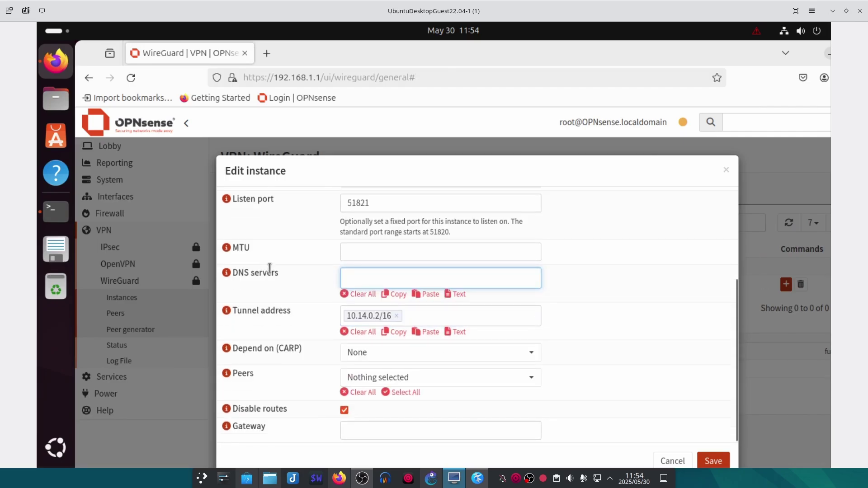
click(385, 430)
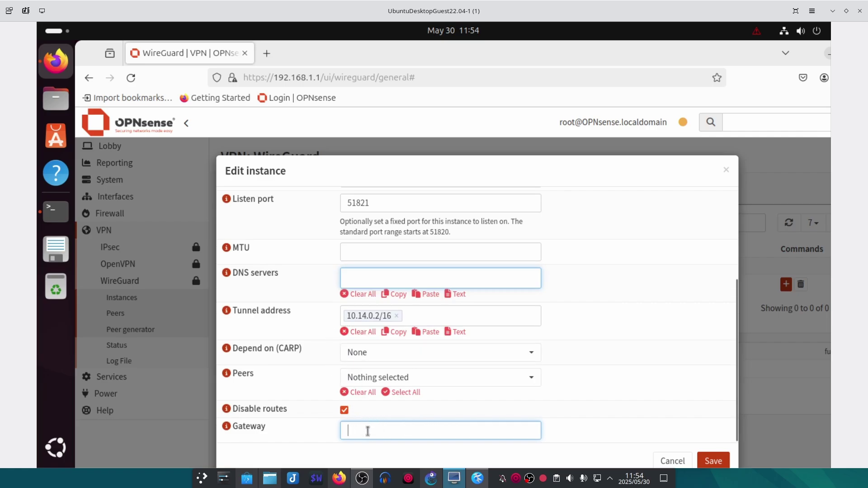
text(10.13.0.1)
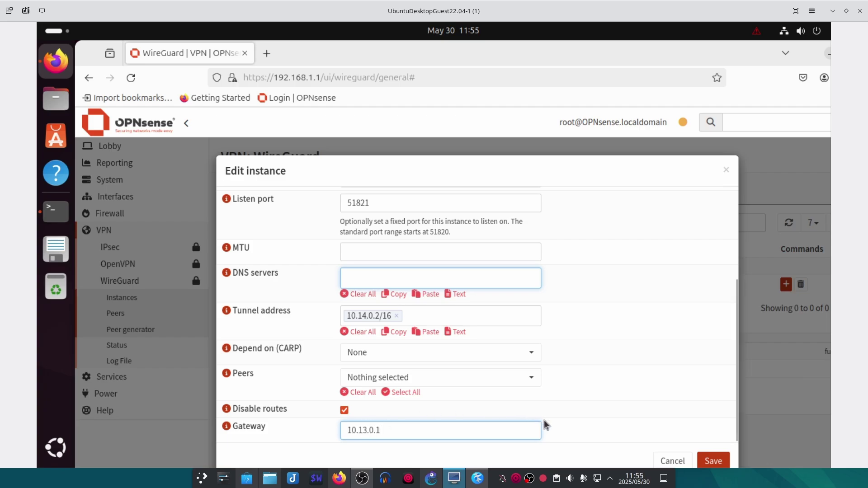
click(603, 435)
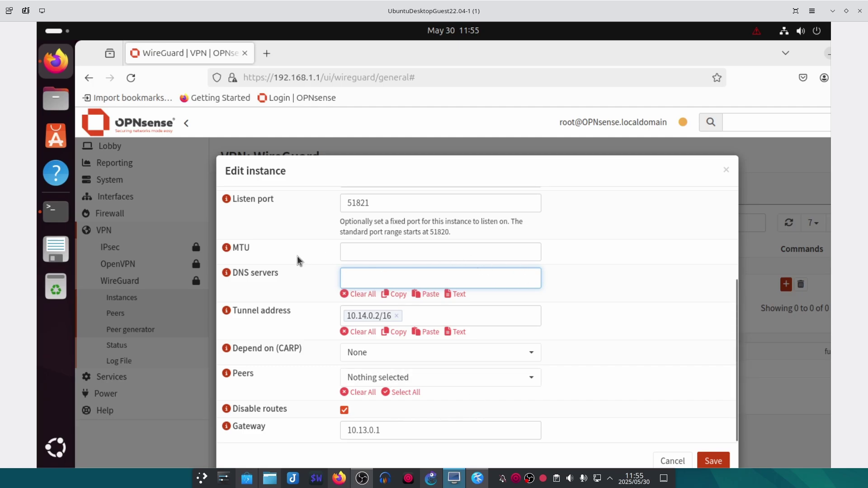
Check the help text for the instance's DNS servers setting, leave that field empty, and save the instance
click(226, 273)
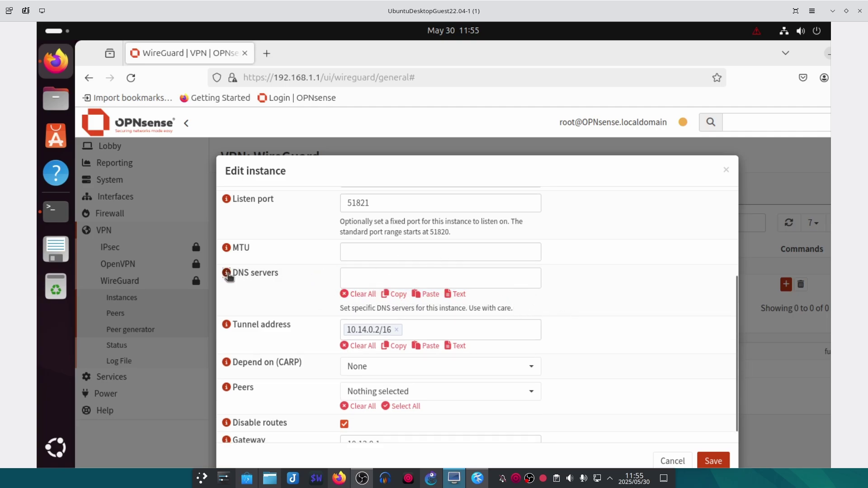
click(227, 273)
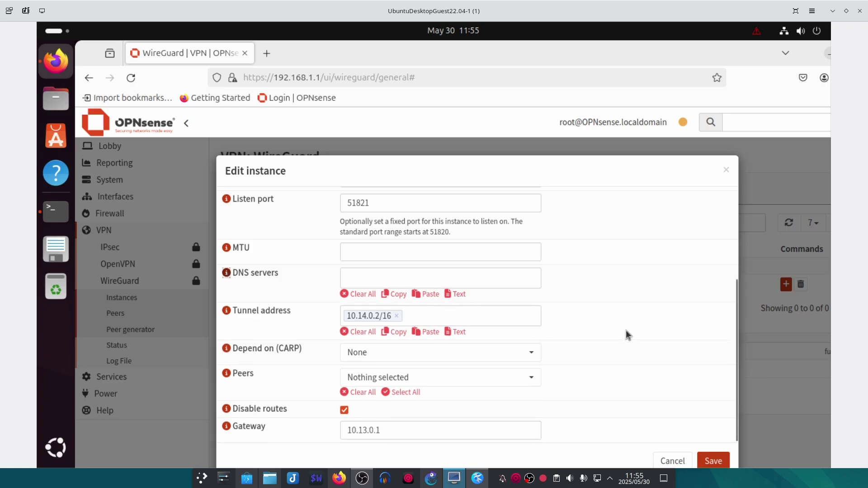
click(711, 461)
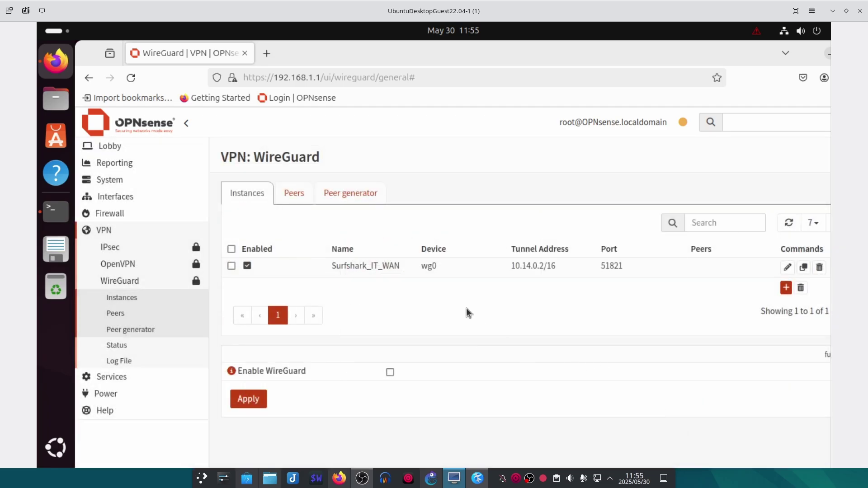
Add a new WireGuard peer and name it Surfshark_Rome
click(293, 194)
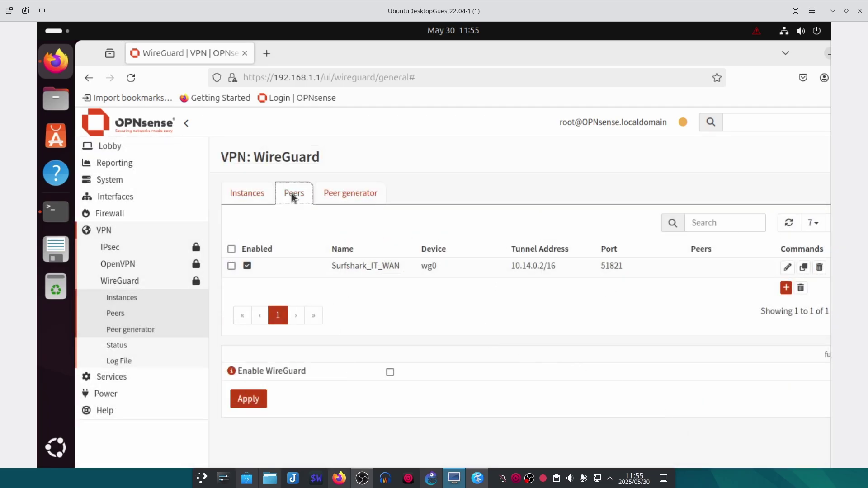
click(787, 284)
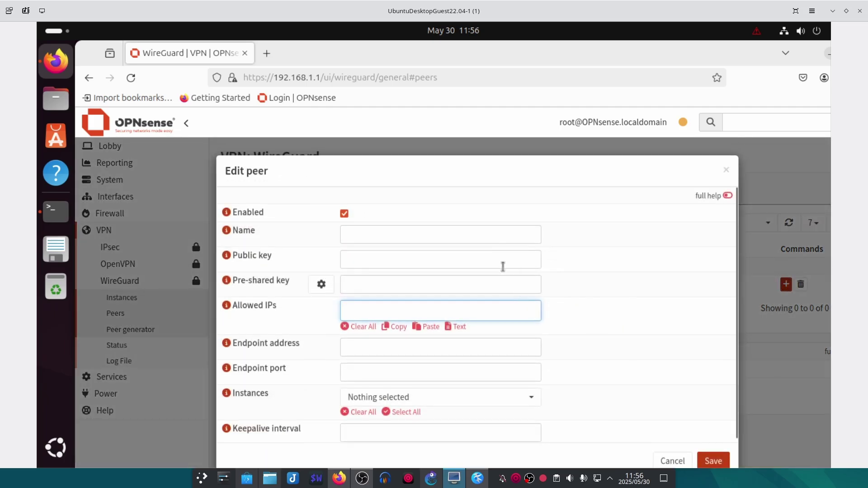
click(482, 240)
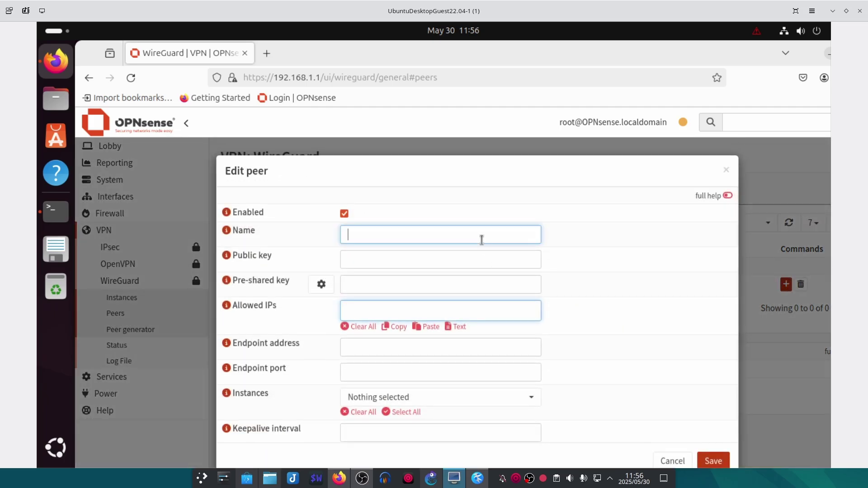
text(Surfshark_Rome)
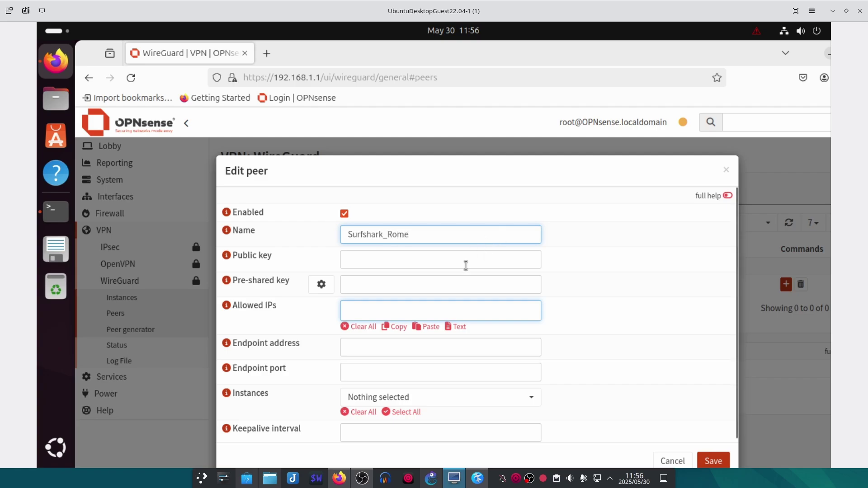
Copy the peer's public key from it-rom.conf in Kate and paste it into the OPNsense peer's Public key field
click(479, 263)
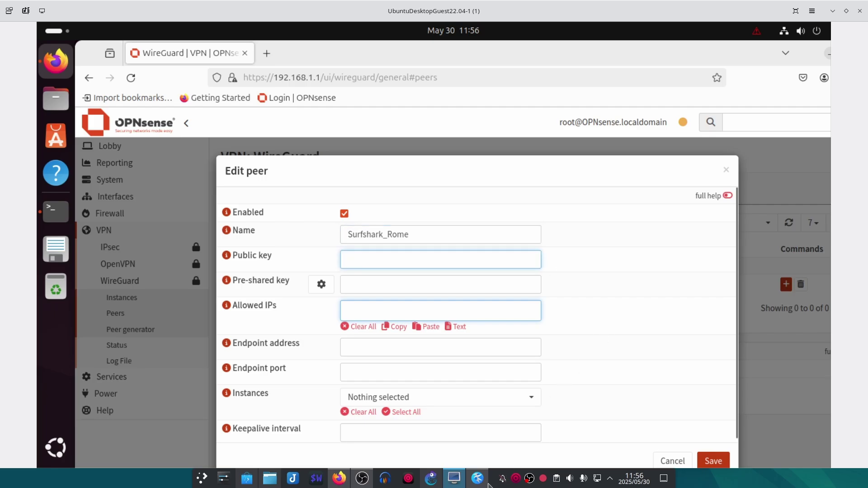
click(482, 480)
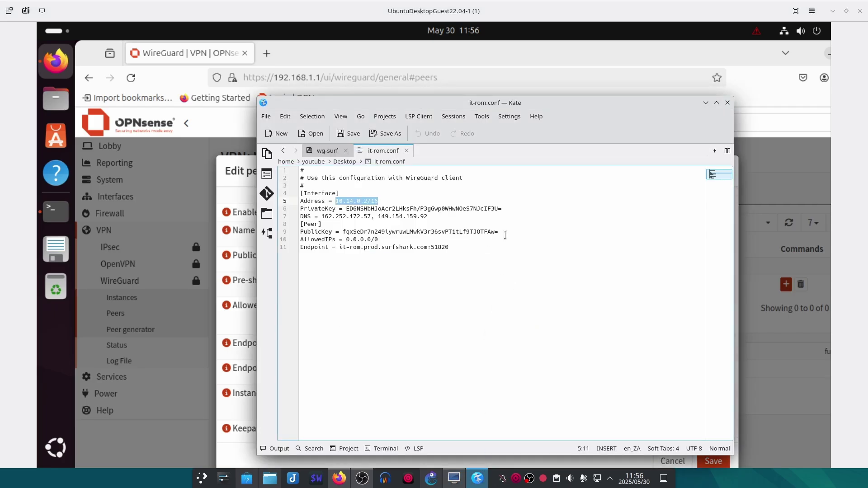
drag(500, 232, 346, 234)
right_click(435, 235)
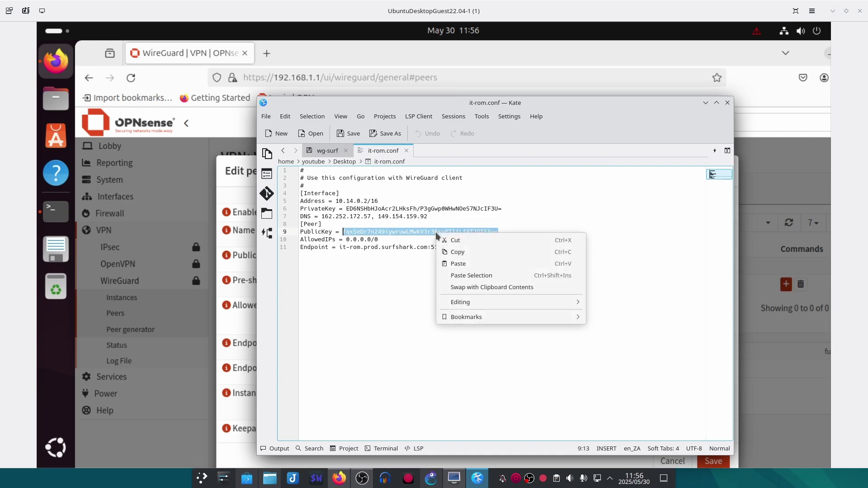
click(459, 252)
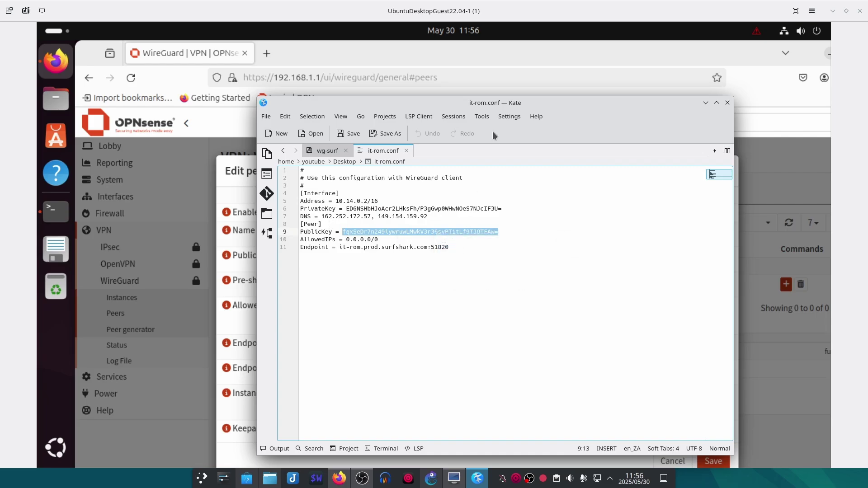
drag(490, 104, 538, 102)
click(290, 285)
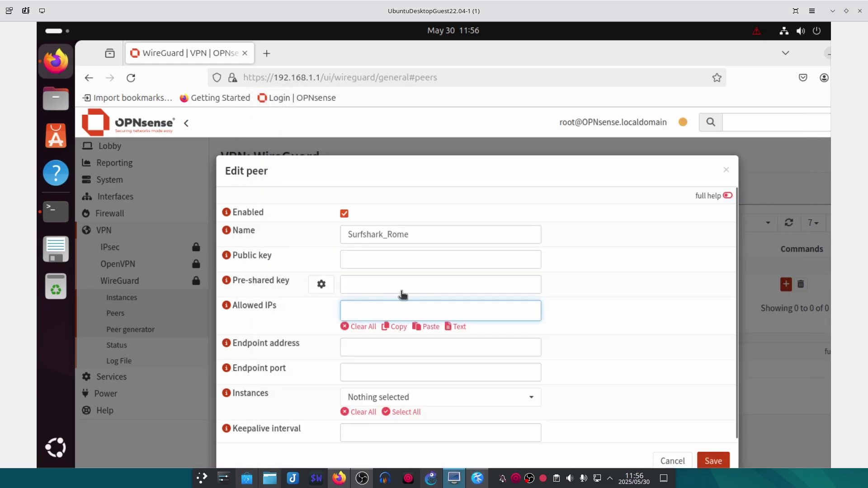
click(385, 258)
right_click(385, 259)
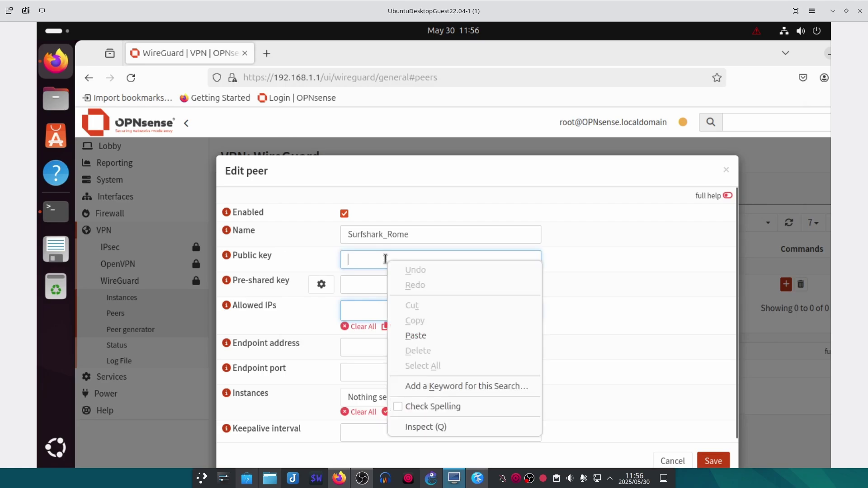
click(419, 329)
click(372, 310)
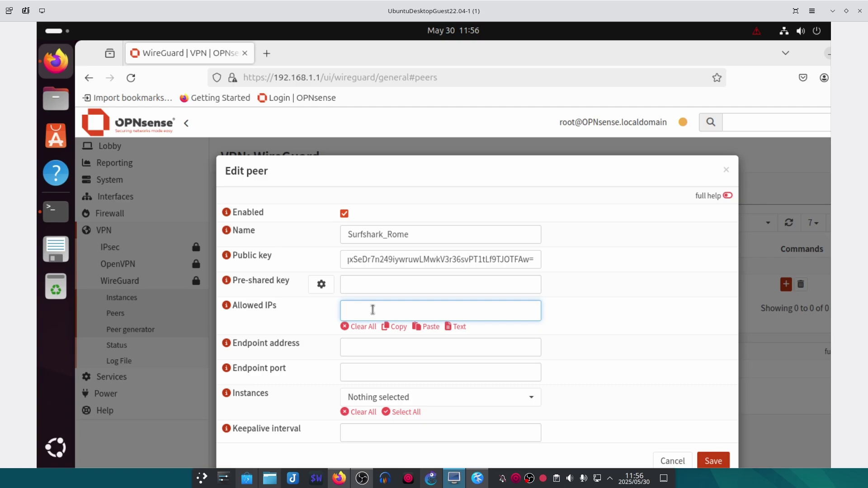
text(192.168.1.20)
key(BackSpace)
key(BackSpace)
key(BackSpace)
key(BackSpace)
key(BackSpace)
key(BackSpace)
key(BackSpace)
key(BackSpace)
key(BackSpace)
key(BackSpace)
key(BackSpace)
Set the peer's allowed IPs to 0.0.0.0/0 and check the help text for that setting
text(0.0.0.0)
key(BackSpace)
key(BackSpace)
text(0)
click(595, 326)
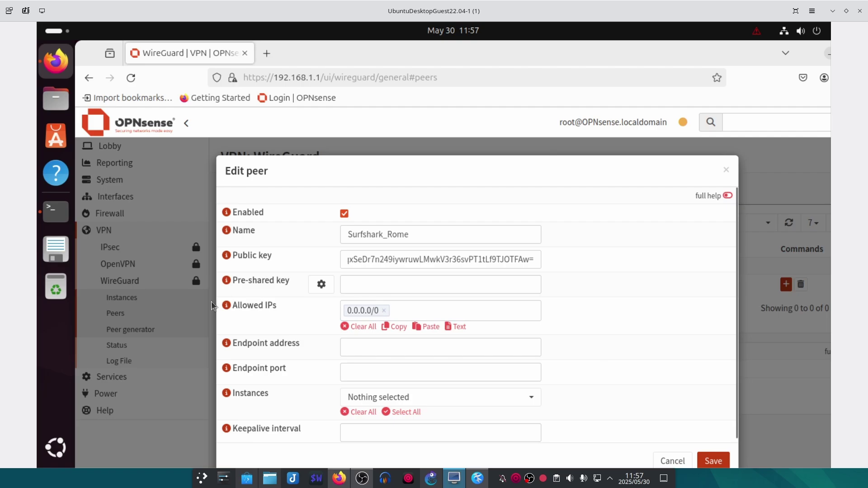
click(226, 306)
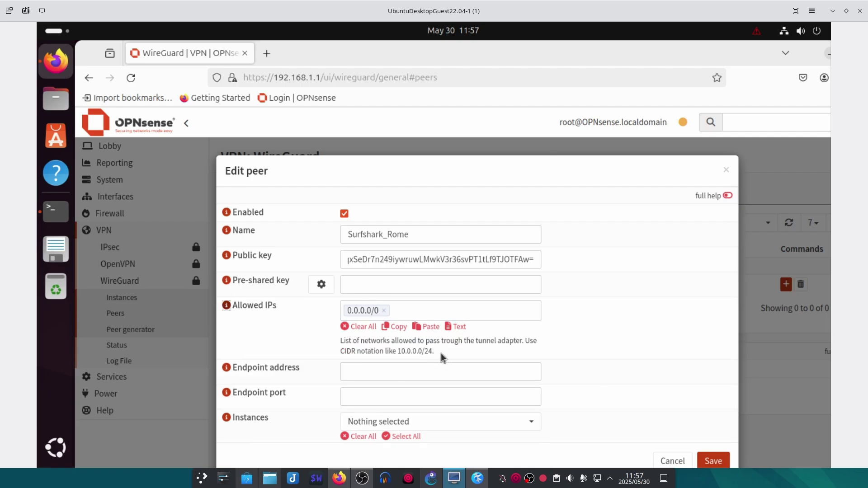
click(226, 306)
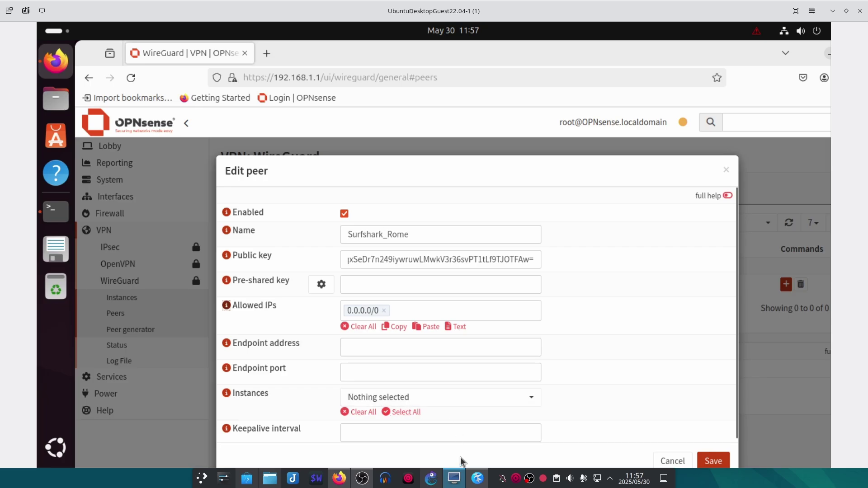
Copy the endpoint host it-rom.prod.surfshark.com from it-rom.conf in Kate into the OPNsense peer's endpoint address
click(477, 479)
click(477, 247)
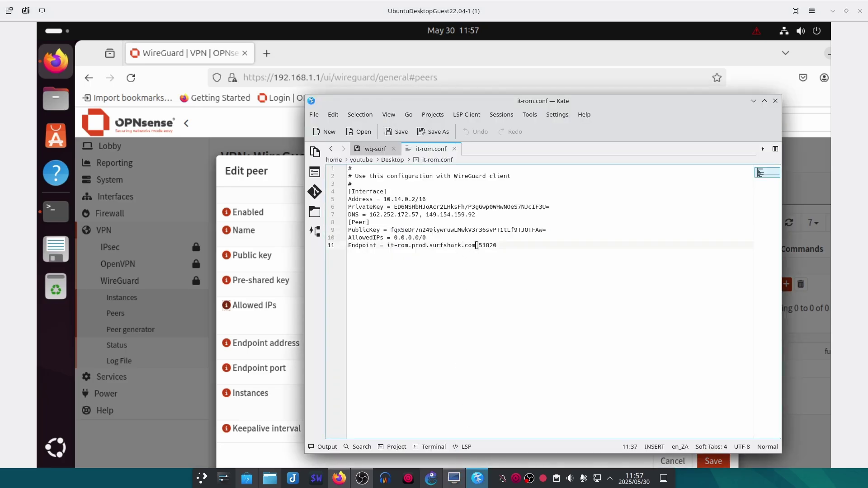
drag(476, 246, 387, 247)
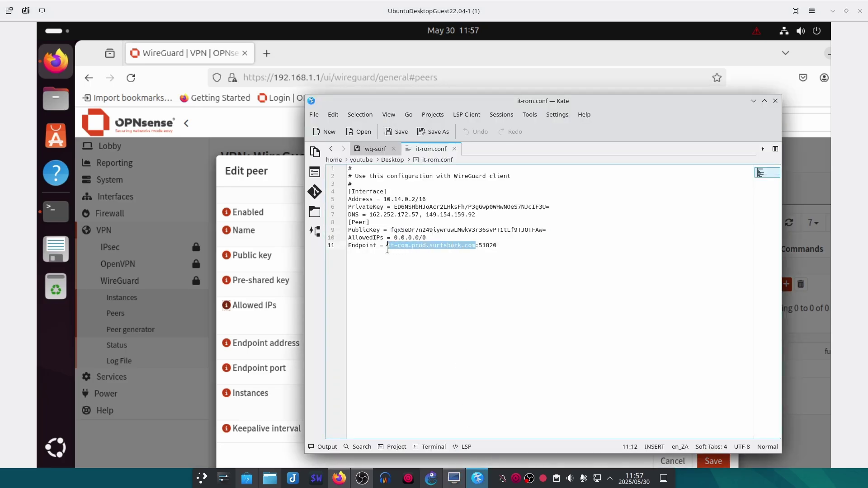
right_click(387, 248)
click(411, 269)
click(284, 337)
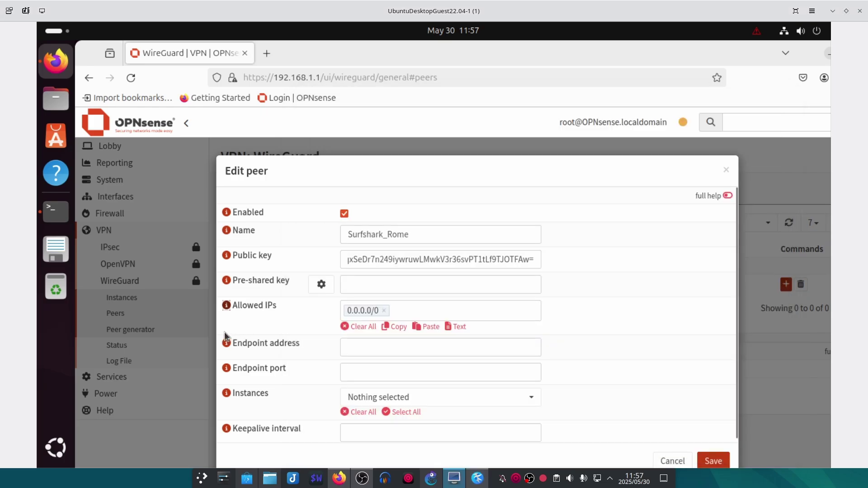
click(363, 345)
right_click(363, 346)
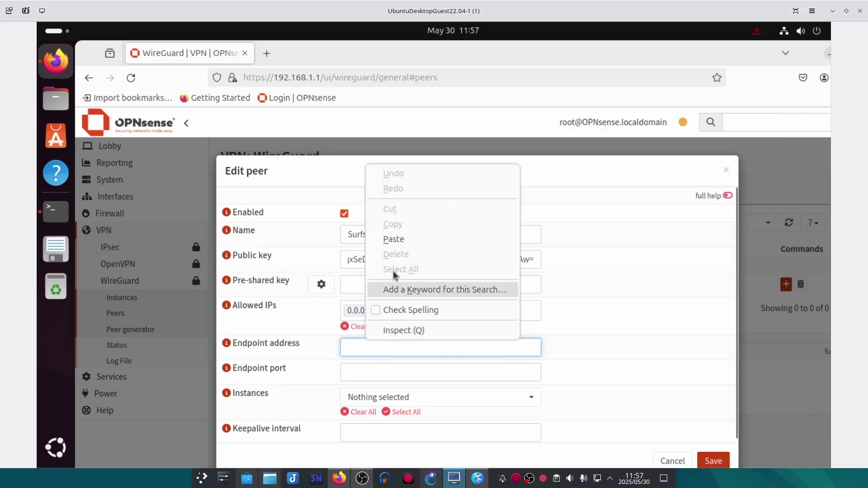
click(397, 238)
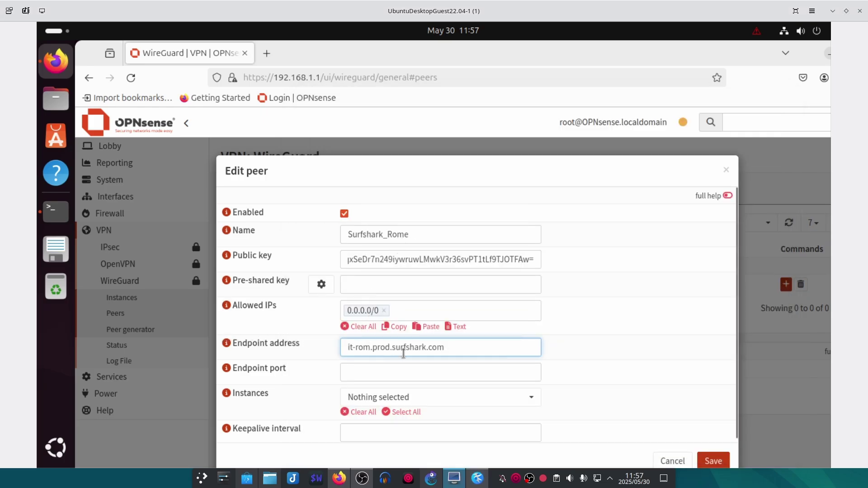
Copy the endpoint port 51820 from it-rom.conf in Kate into the OPNsense peer's endpoint port
click(408, 370)
click(477, 478)
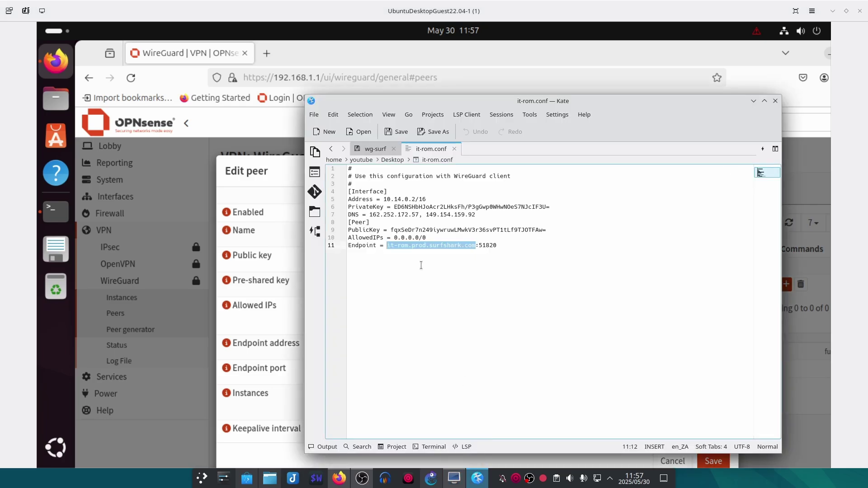
drag(498, 246, 479, 248)
right_click(478, 248)
click(499, 266)
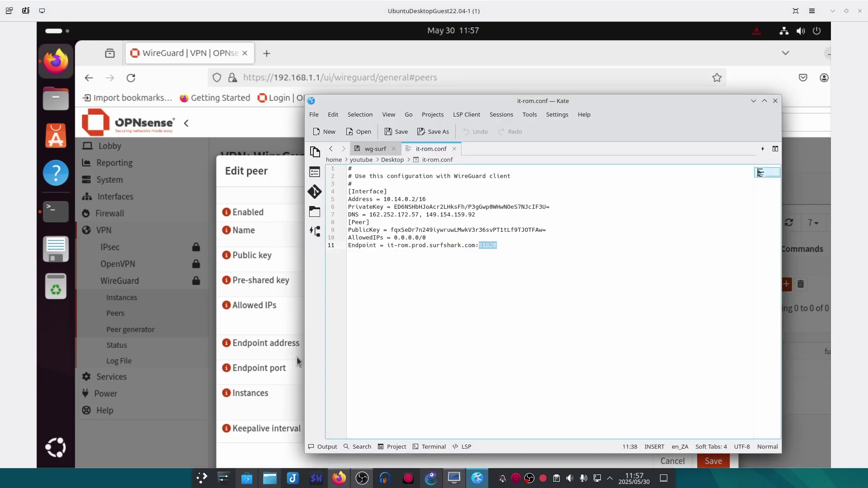
click(296, 356)
click(413, 365)
key(ctrl+v)
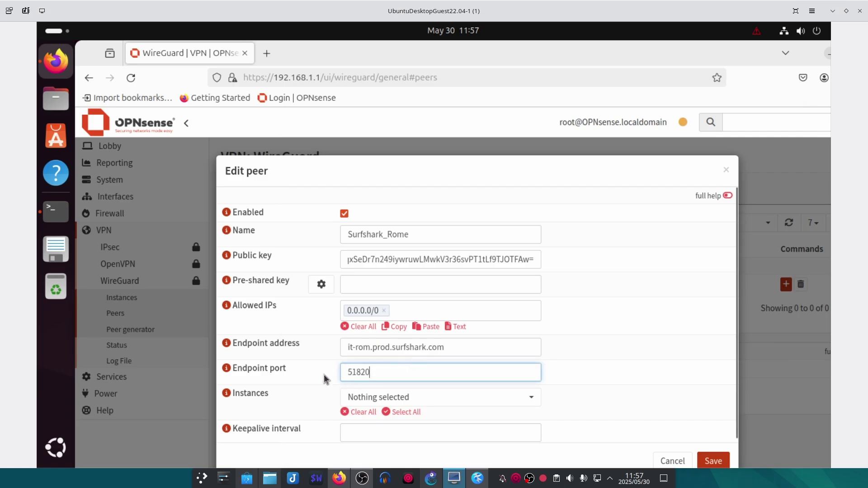
click(302, 375)
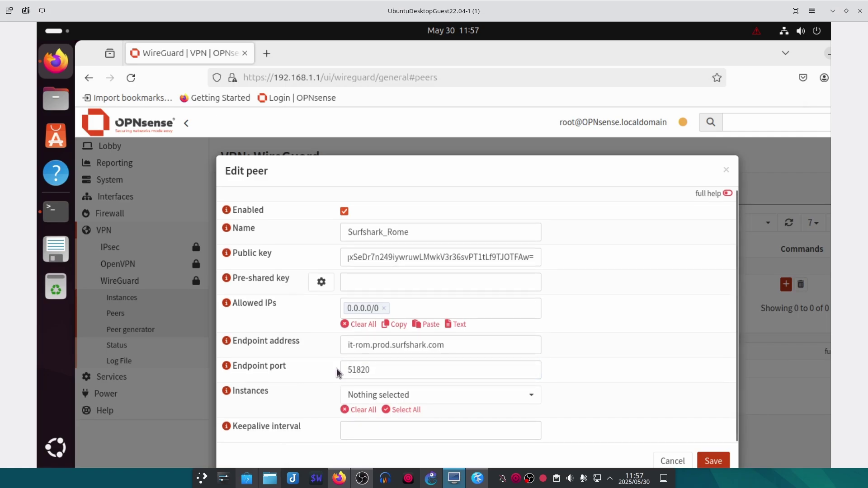
Assign the peer to the Surfshark_IT_WAN instance
click(401, 396)
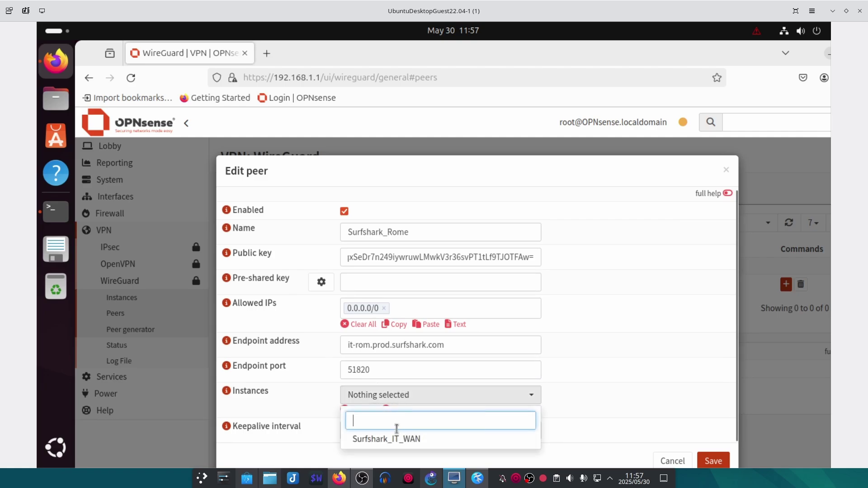
click(393, 439)
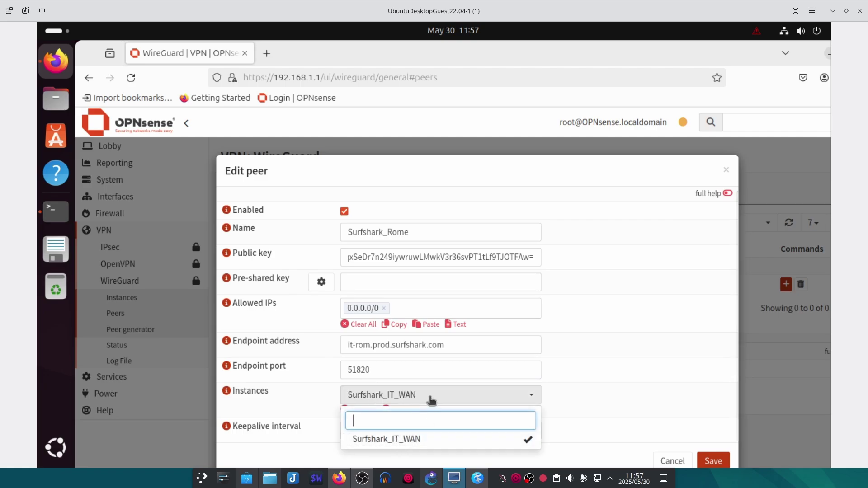
click(611, 401)
Set the peer's keepalive interval to 25 and save the peer
click(443, 430)
text(25)
click(638, 426)
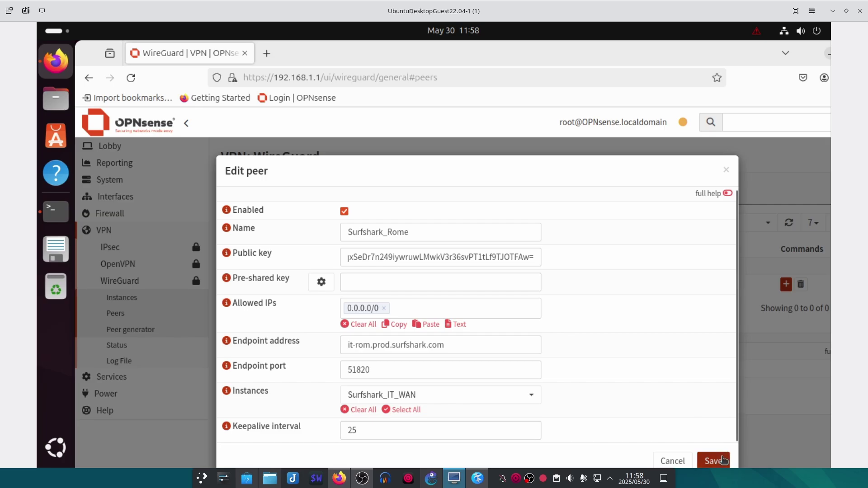
click(713, 460)
Enable WireGuard, apply the configuration, and open the WireGuard status page
click(389, 373)
click(247, 399)
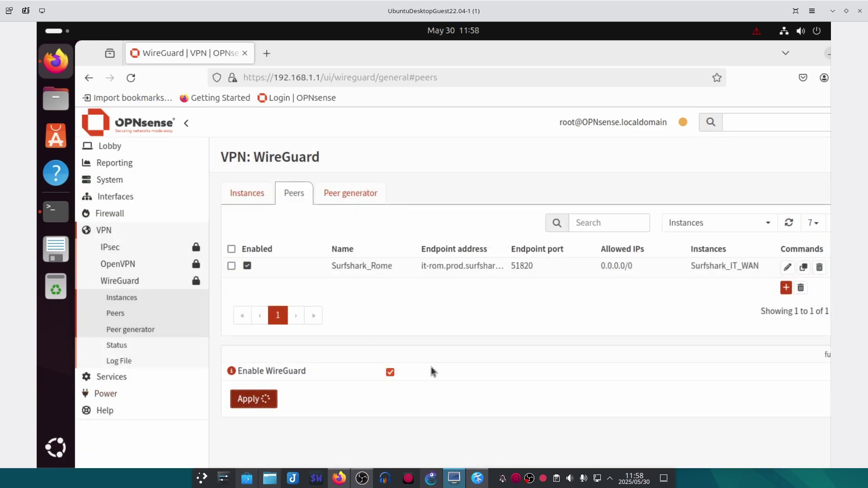
click(136, 347)
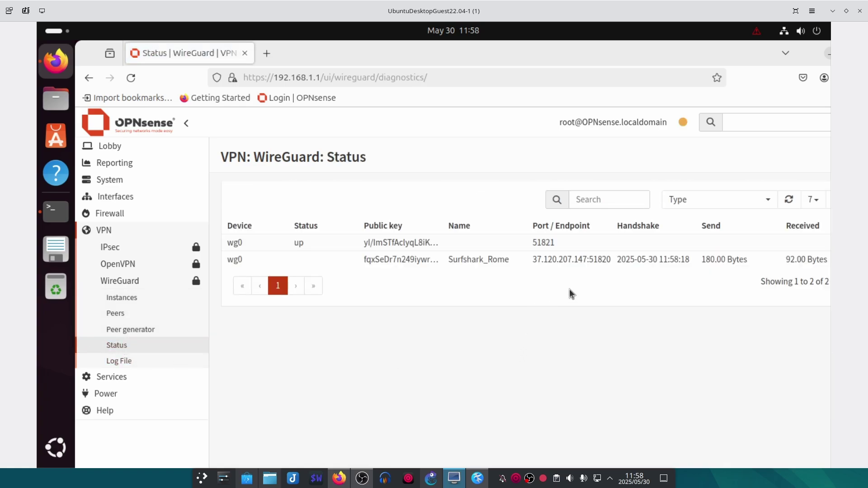
Examine the sent and received traffic of the Surfshark_Rome peer on the WireGuard status page
double_click(737, 259)
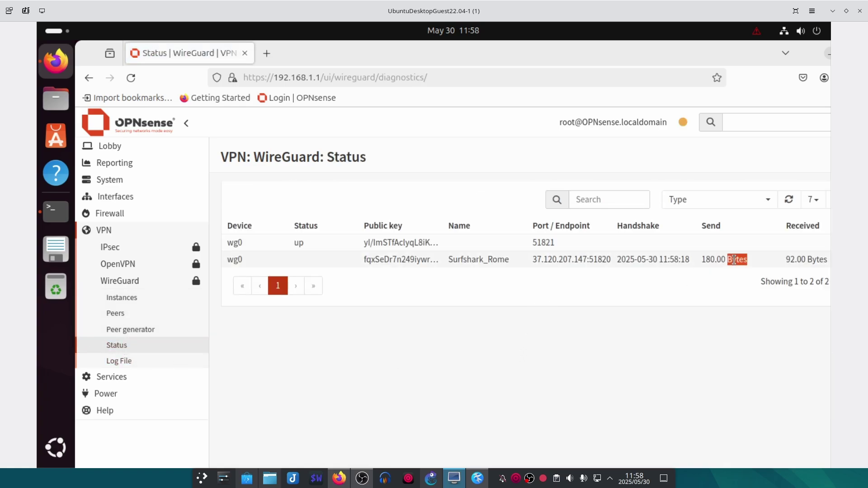
click(804, 258)
drag(713, 259, 718, 259)
drag(809, 259, 701, 260)
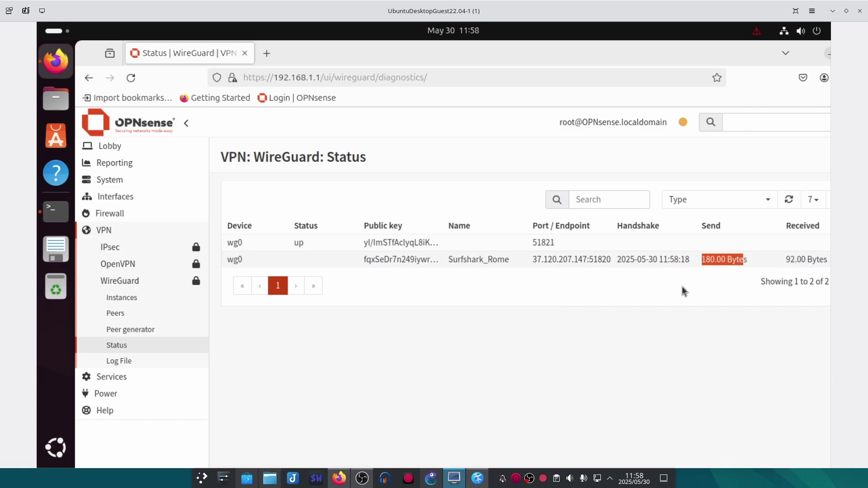
click(564, 329)
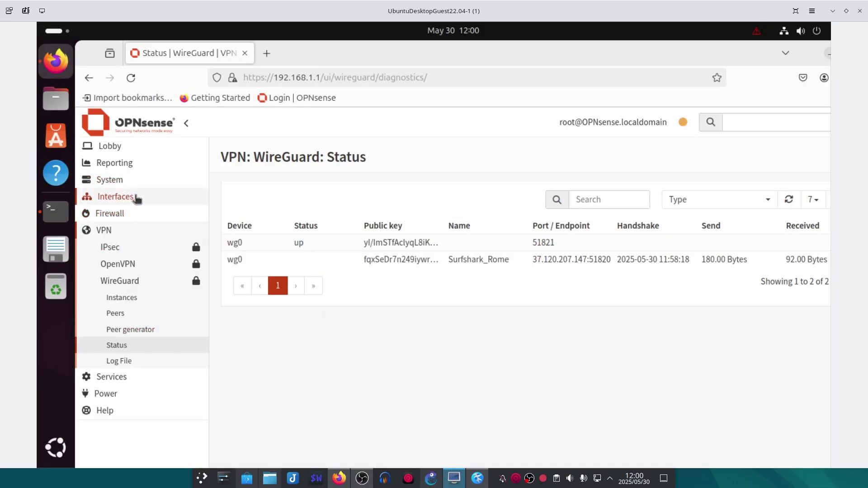
Assign device wg0 (WireGuard - Surfshark_IT_WAN) as a new interface described as Surfshark_IT_WAN and save the interface assignments
click(137, 199)
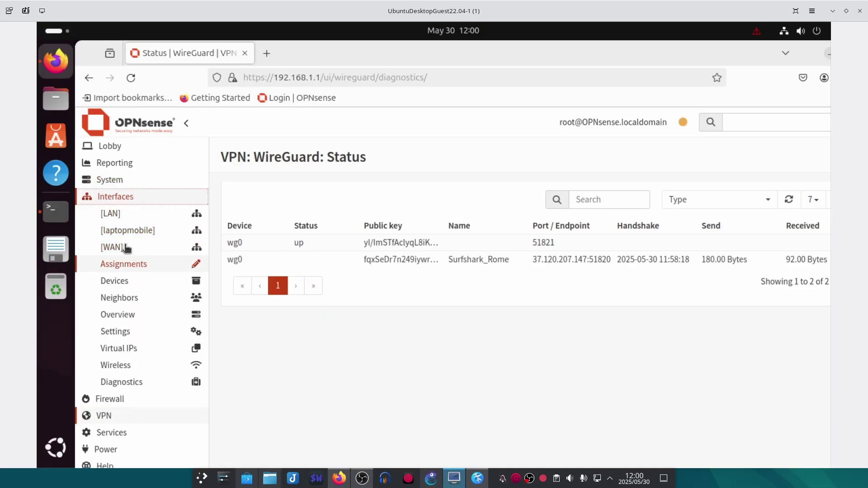
click(131, 264)
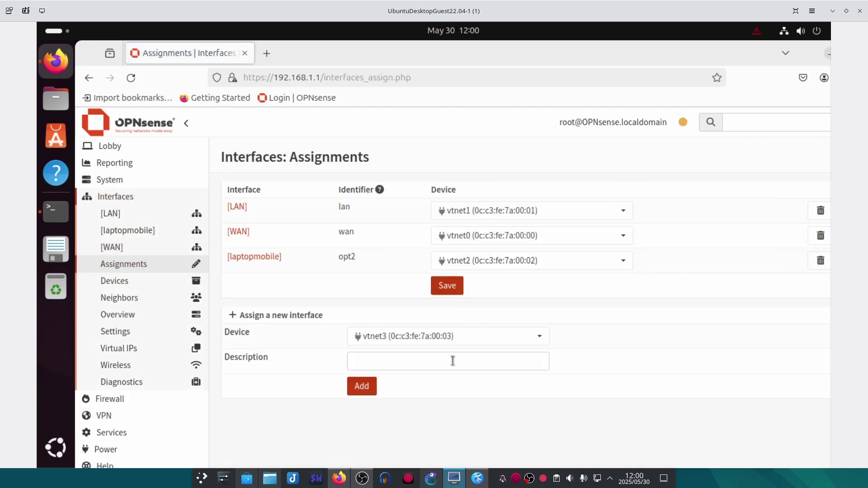
click(450, 337)
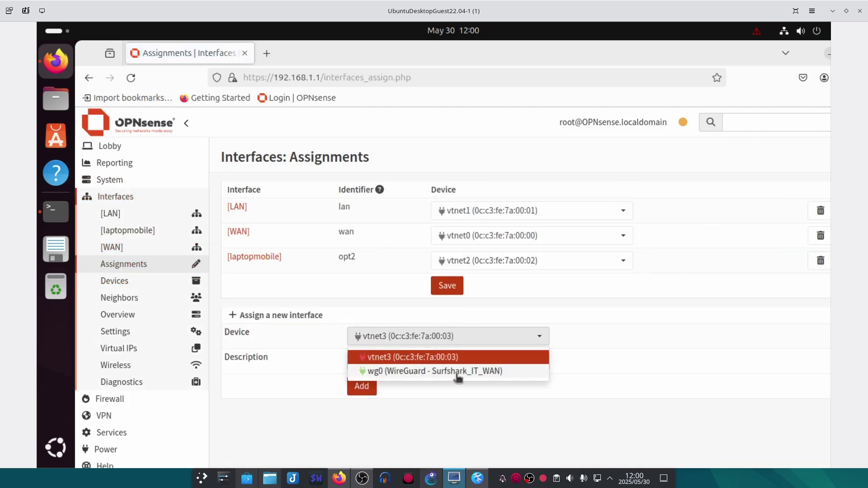
click(411, 375)
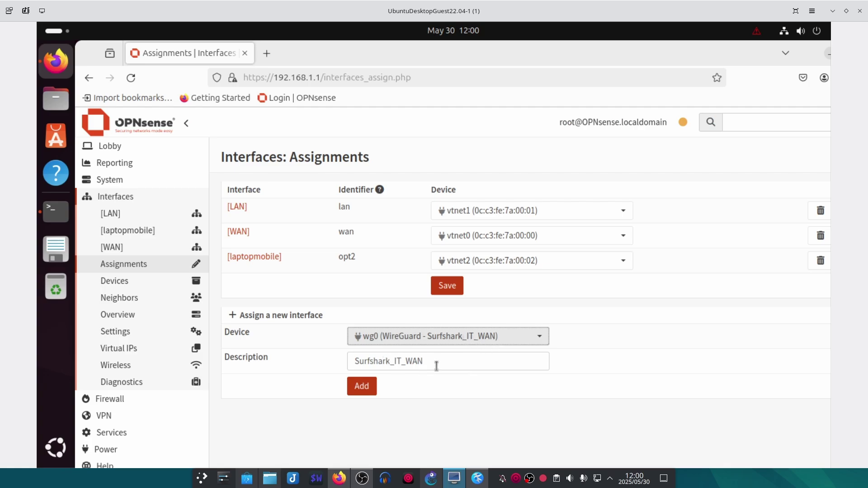
click(361, 385)
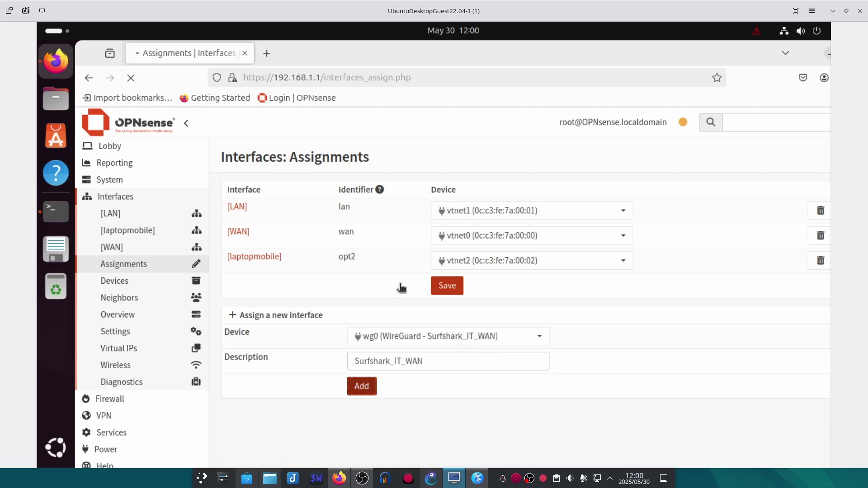
click(469, 311)
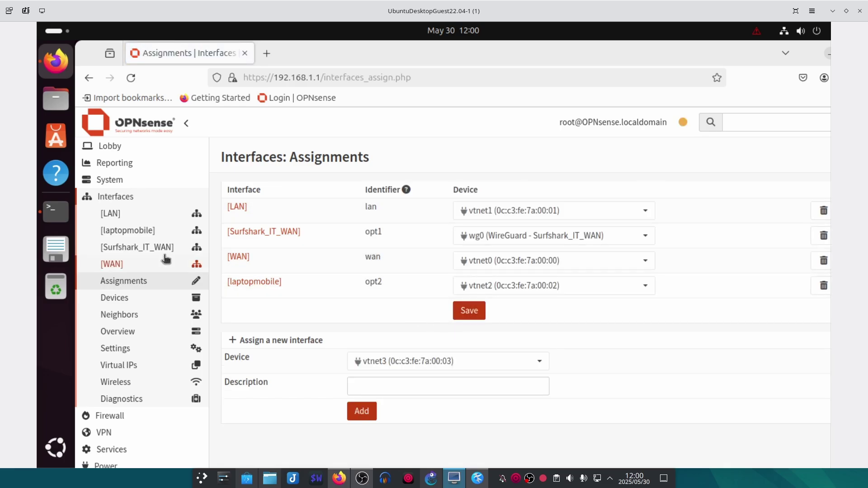
Enable the Surfshark_IT_WAN interface and set its MTU to 1420
click(150, 250)
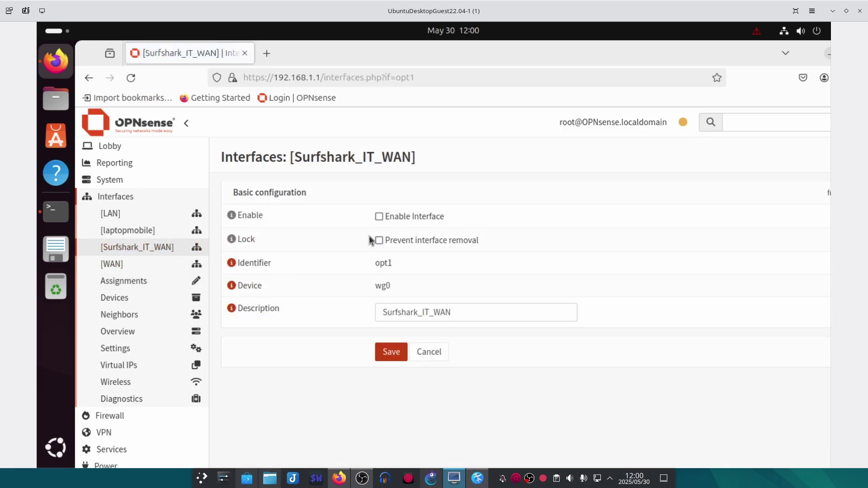
click(379, 217)
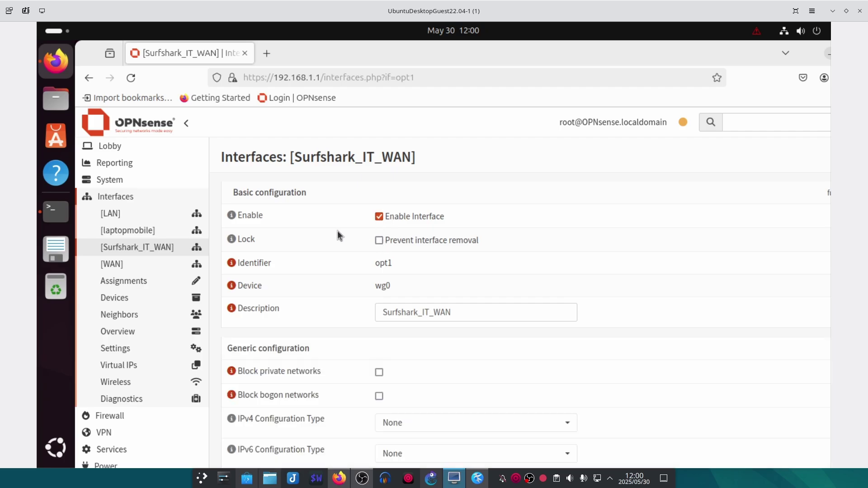
scroll(323, 239, down, 4)
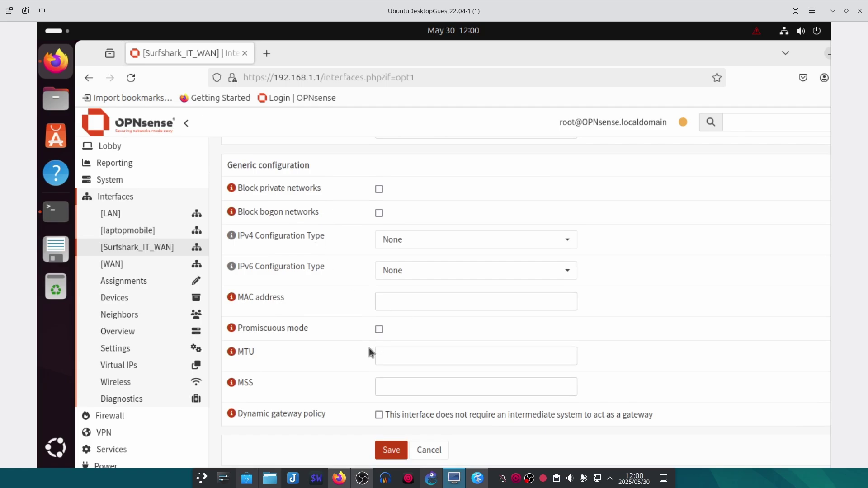
click(382, 356)
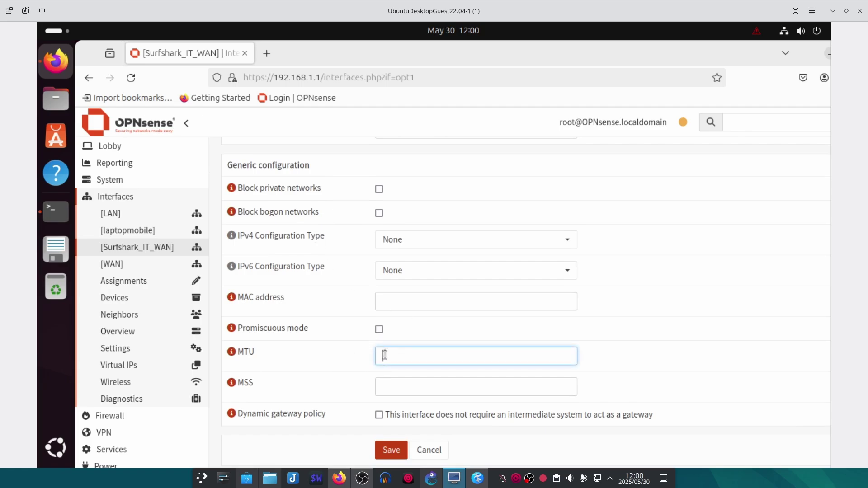
key(Tab)
key(shift+Tab)
key(Tab)
click(396, 355)
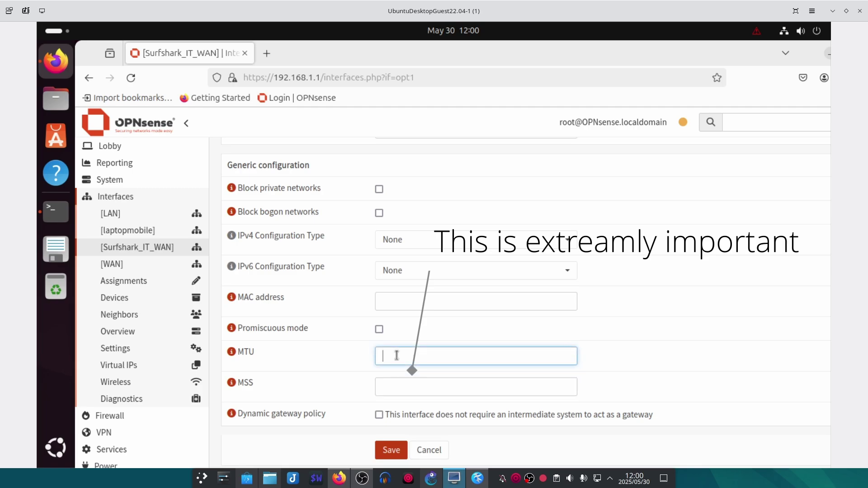
text(1420)
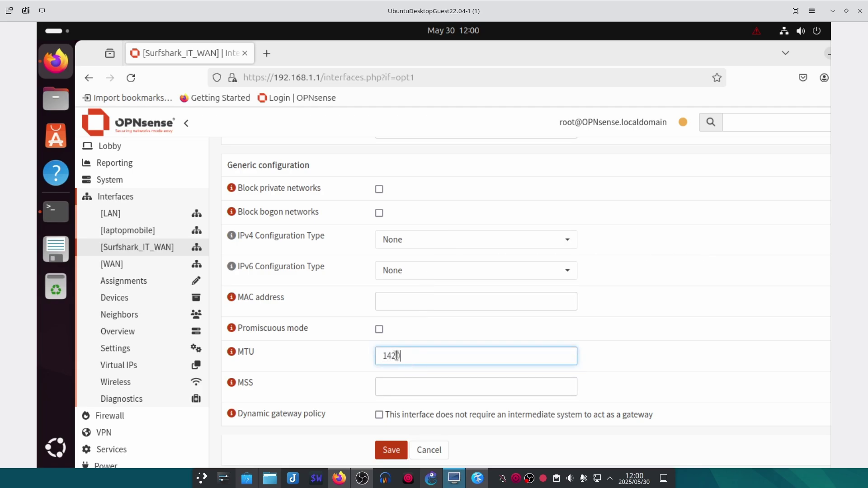
Set the Surfshark_IT_WAN interface's MSS to 1420, and save and apply the interface configuration
click(400, 383)
text(1420)
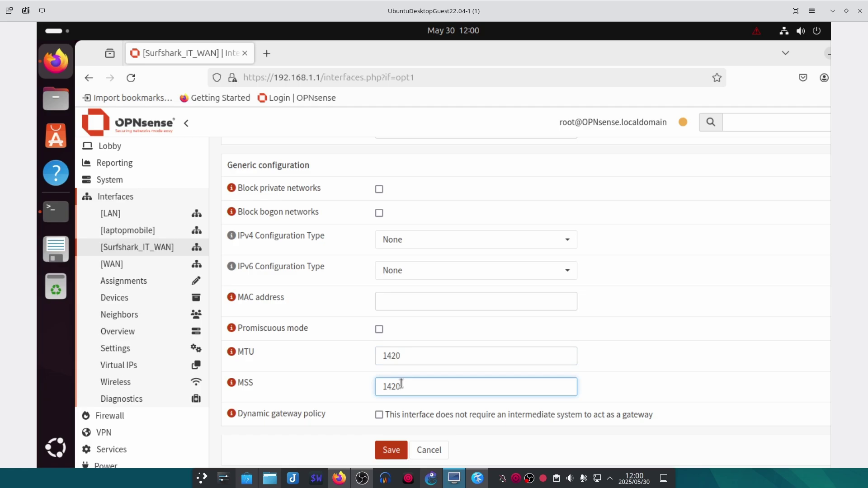
key(shift+Tab)
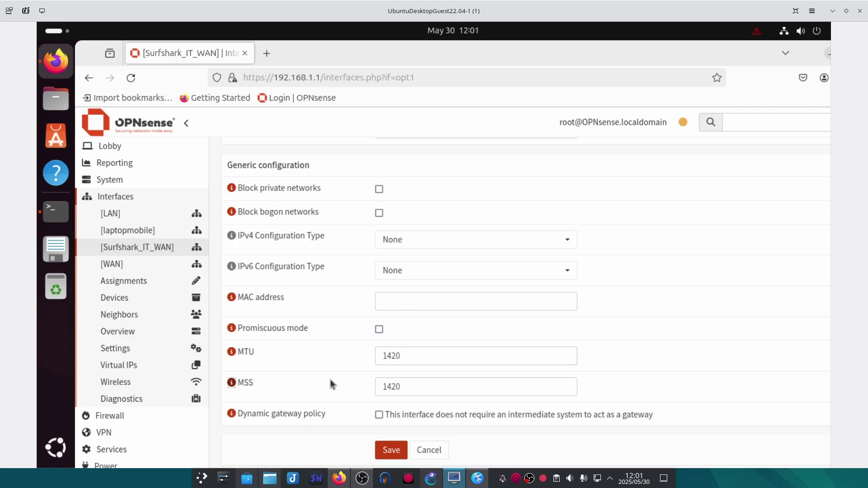
click(388, 449)
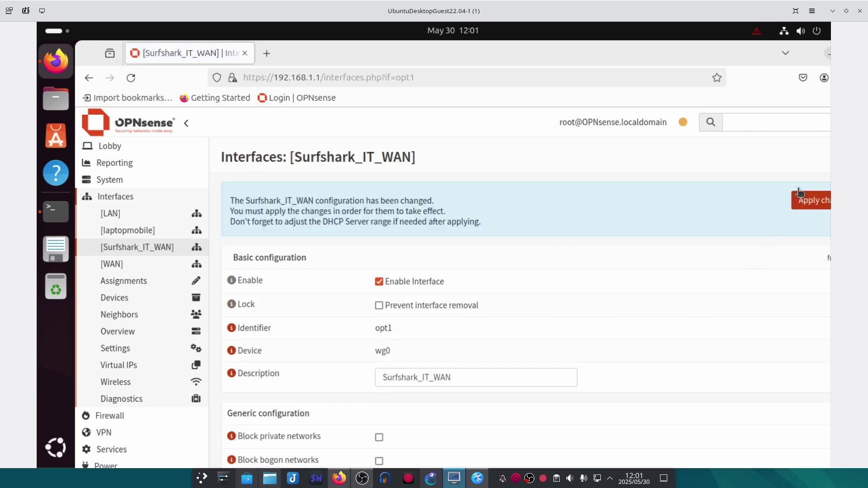
click(798, 192)
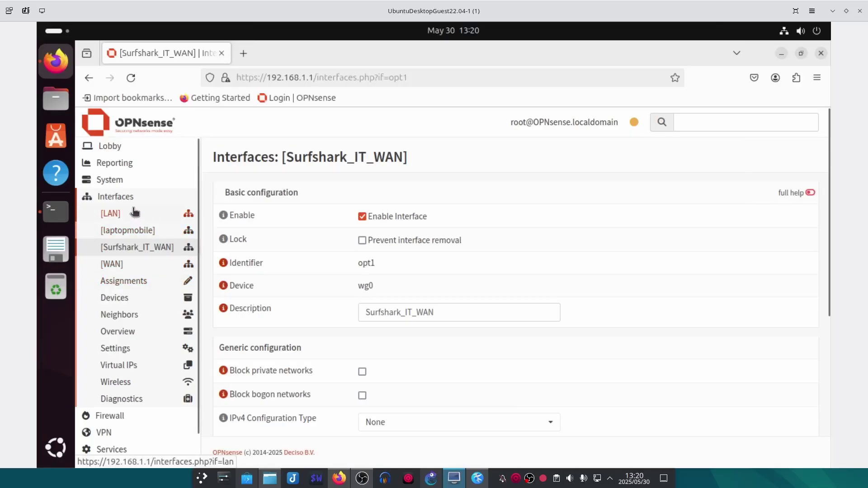
Add a system gateway named Surfshark_QW_Rome with the description "Rome WG Gateway"
click(125, 182)
click(119, 247)
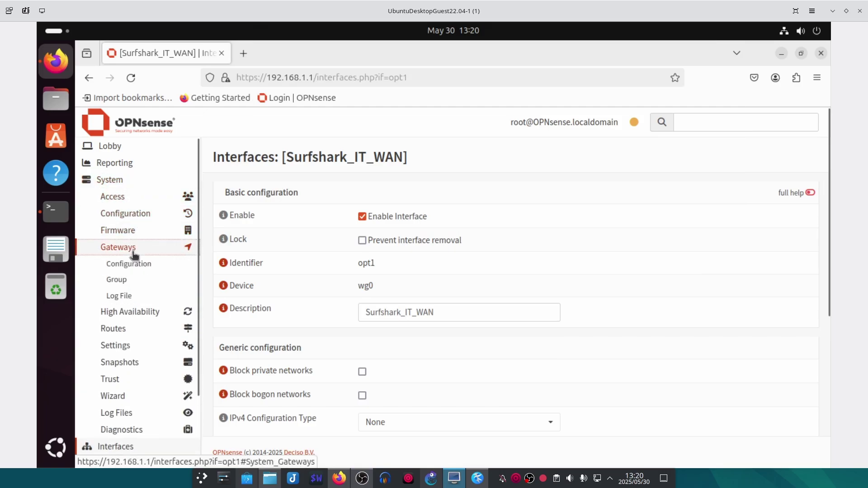
click(135, 264)
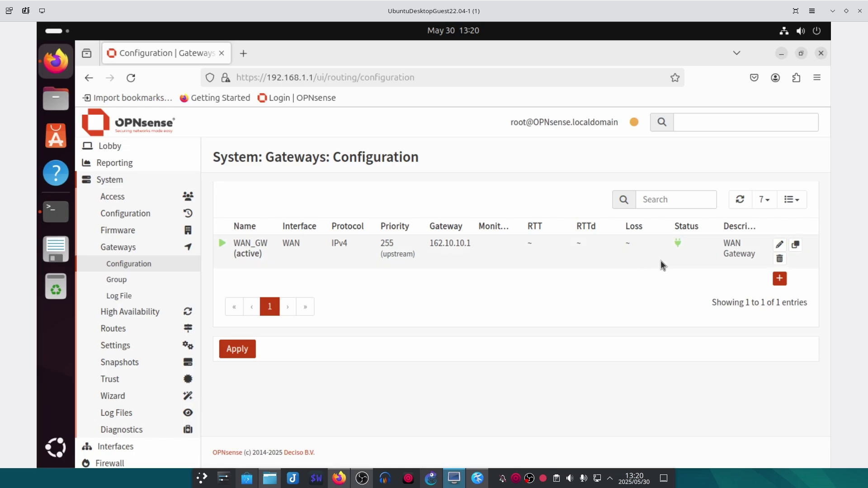
click(779, 278)
click(371, 236)
text(Surfshark_QW_Rome)
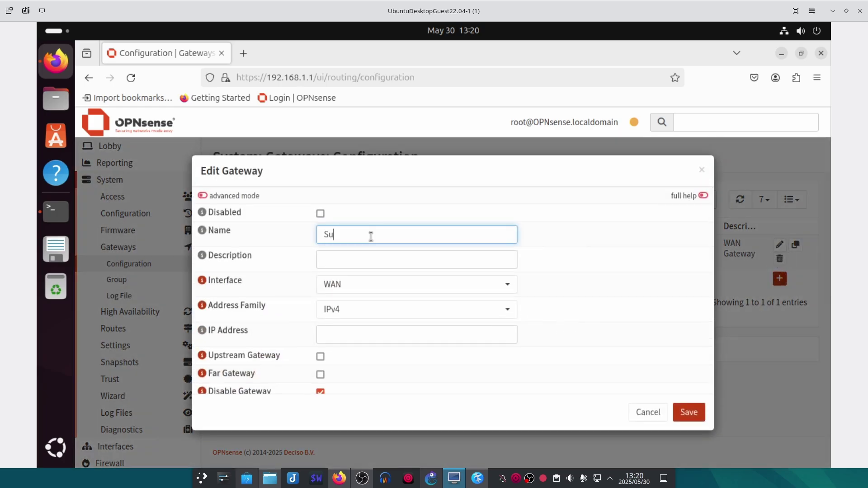
click(366, 260)
text(Rome WG Gateway)
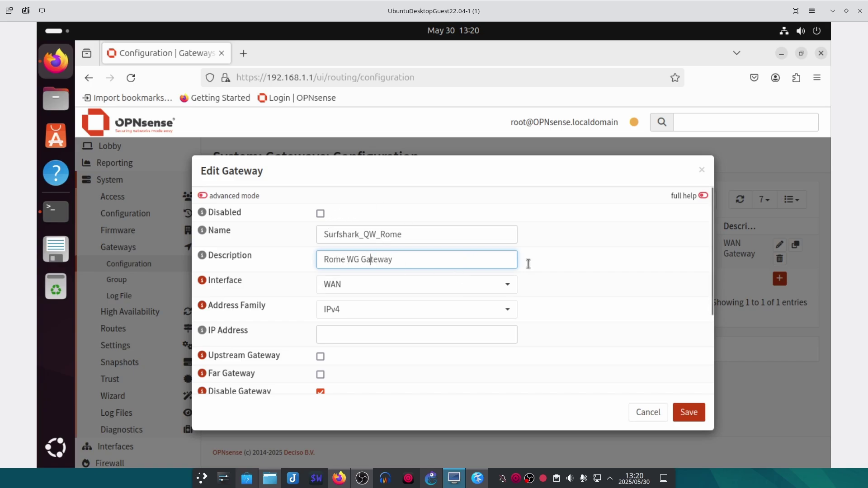
Set the new gateway's interface to Surfshark_IT_WAN and its IP address to 10.13.0.1
click(635, 280)
click(413, 290)
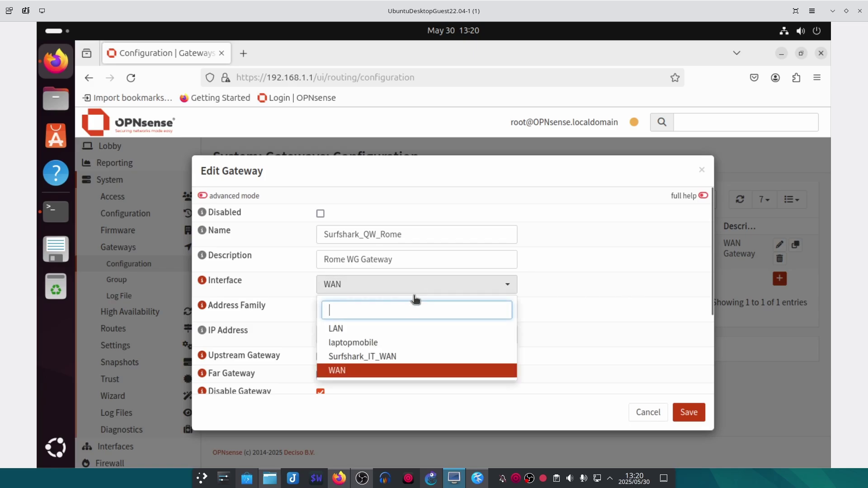
click(410, 356)
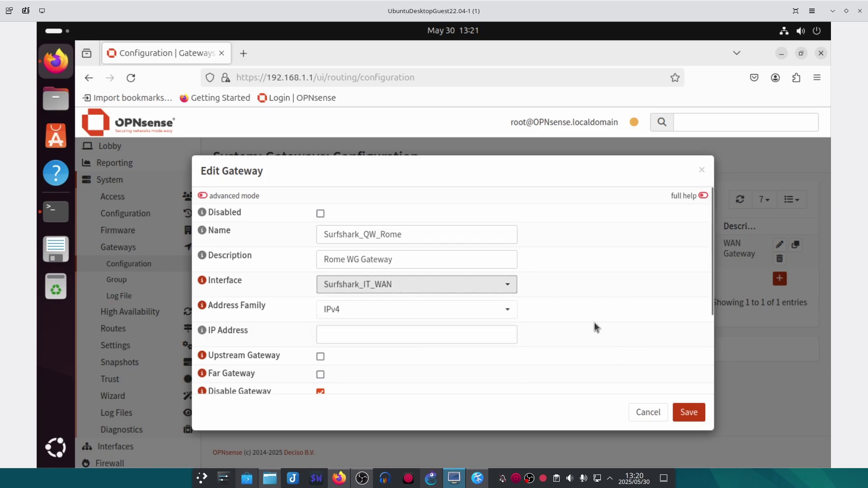
scroll(594, 322, down, 2)
click(368, 233)
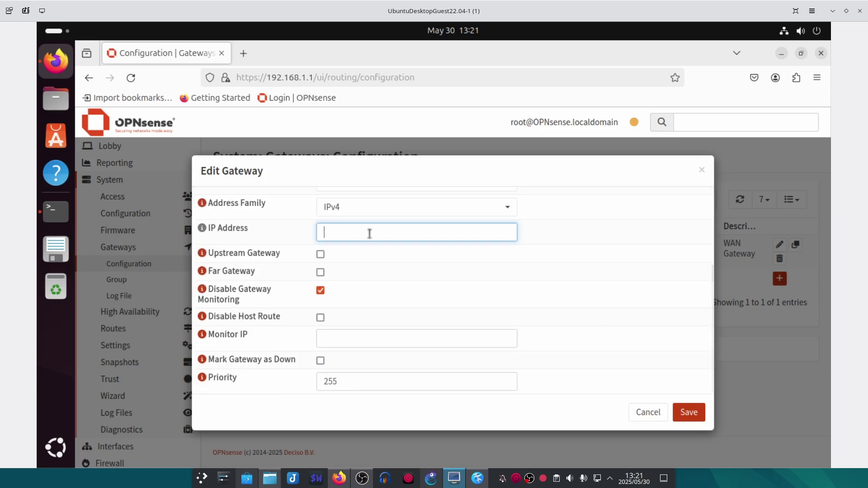
text(10.13.0.1)
Mark the new gateway as a far gateway and keep its gateway monitoring disabled
click(319, 277)
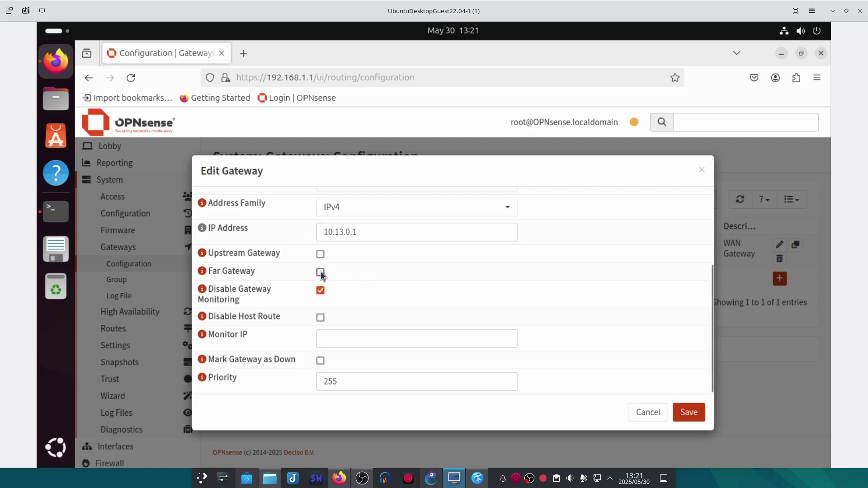
click(320, 291)
click(464, 337)
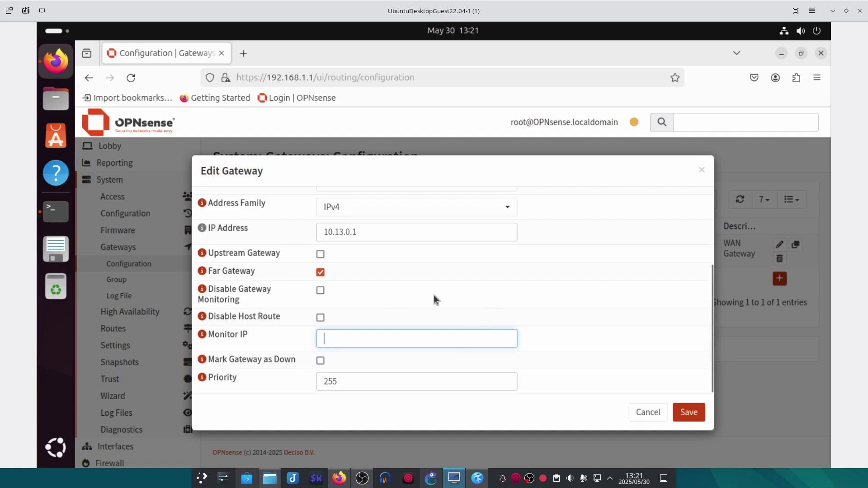
click(296, 180)
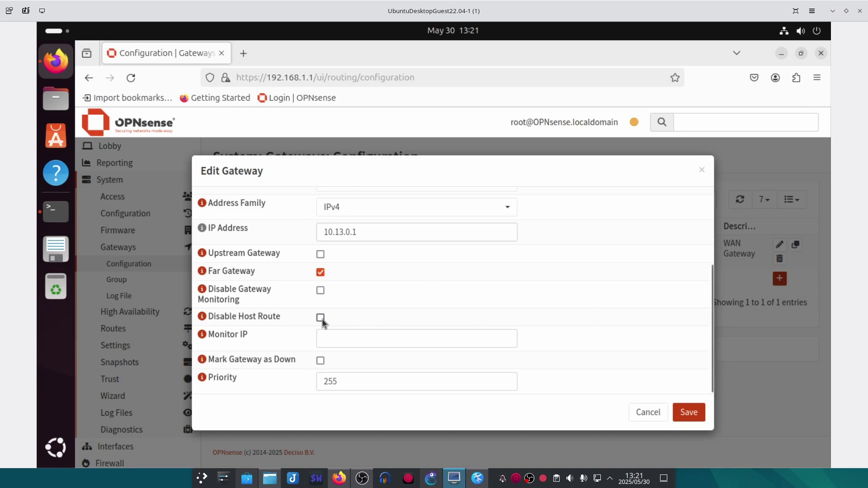
click(321, 290)
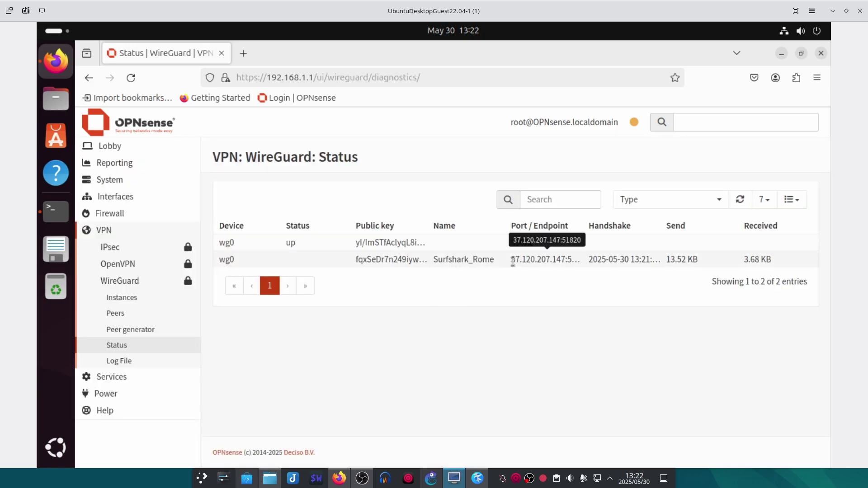
Copy the Surfshark_Rome peer's endpoint IP address from the WireGuard status and open the system gateway configuration
drag(511, 259, 564, 260)
key(ctrl+c)
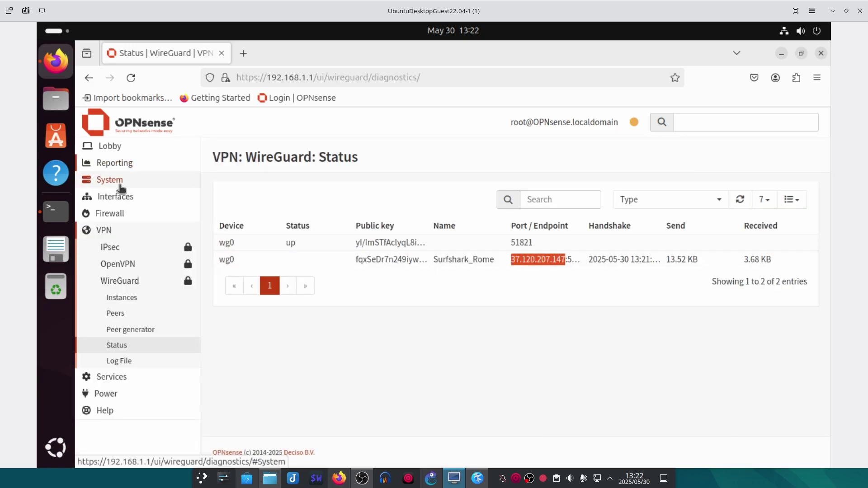
click(120, 197)
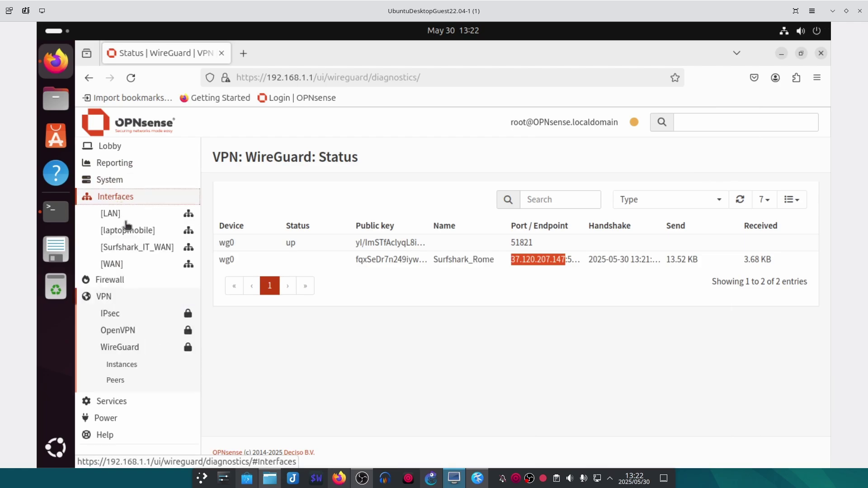
click(130, 179)
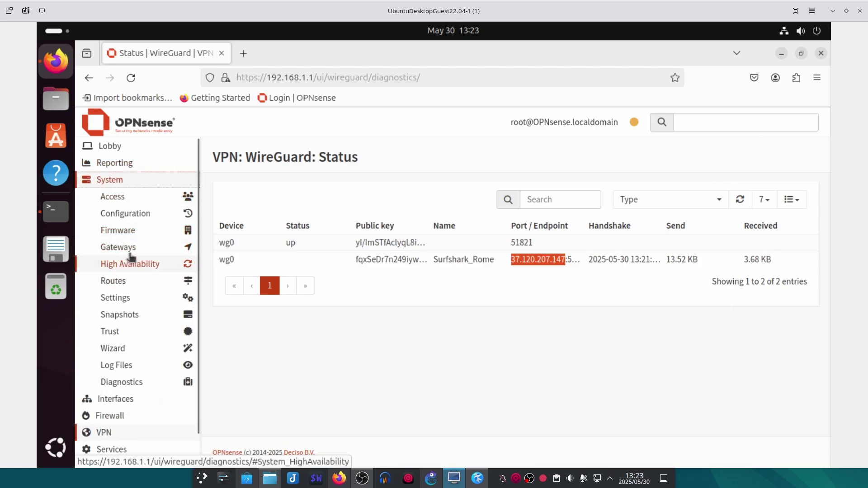
click(130, 247)
click(137, 270)
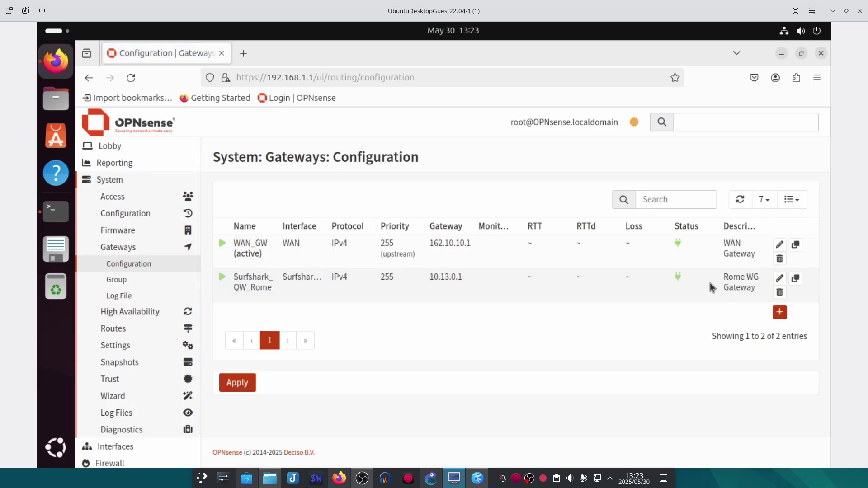
Enable gateway monitoring for the Surfshark_QW_Rome gateway and set its monitor IP to 37.120.207.147
click(780, 278)
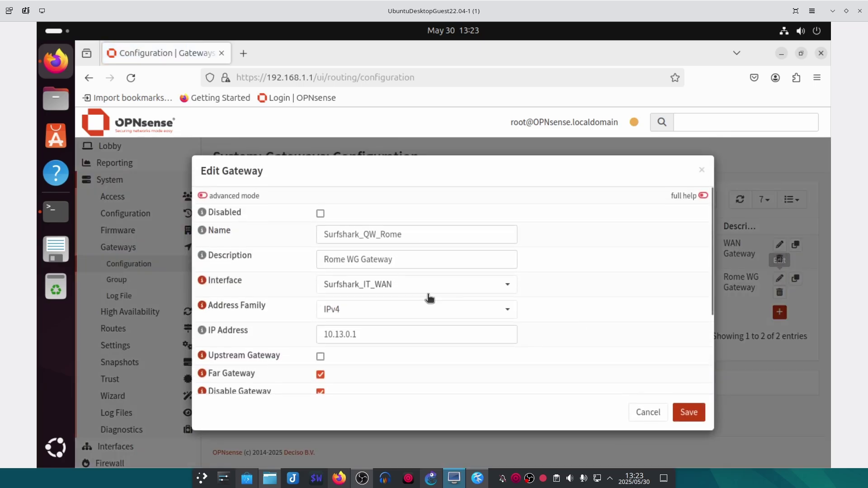
scroll(297, 354, down, 2)
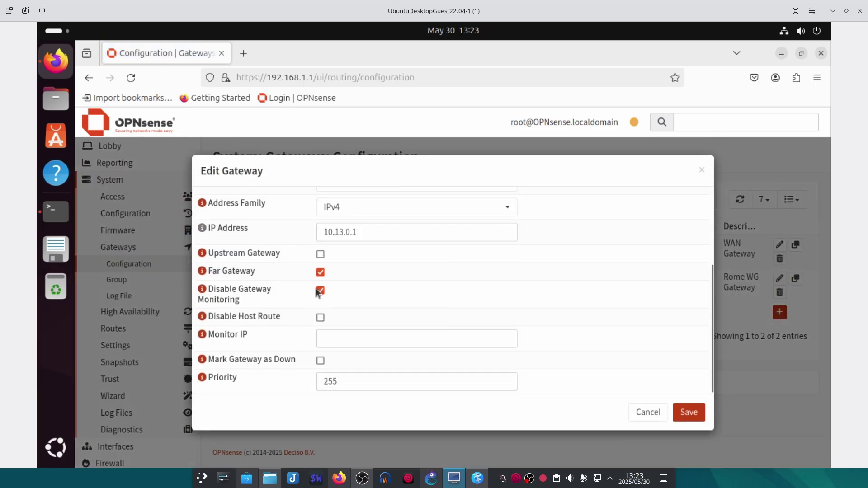
click(320, 290)
click(337, 334)
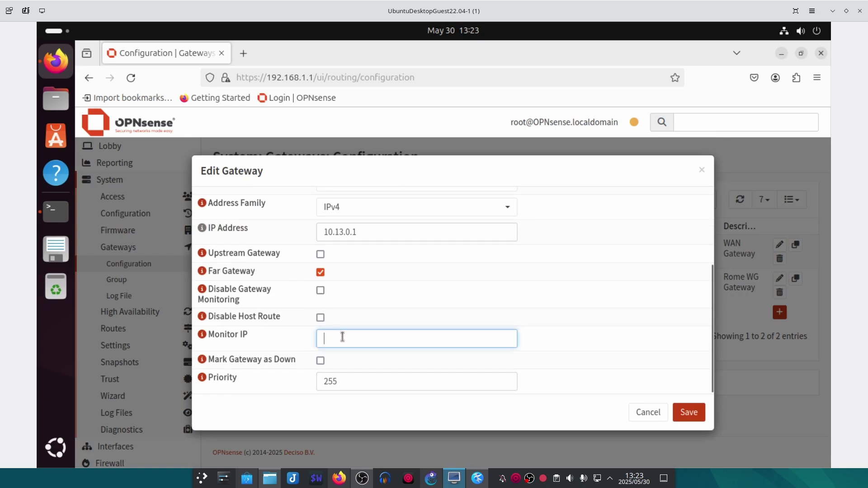
key(ctrl+v)
click(619, 354)
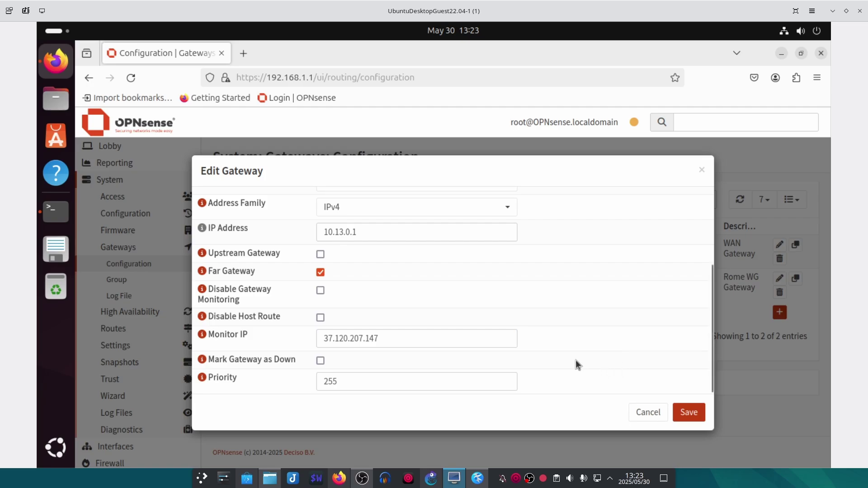
scroll(576, 359, up, 3)
Save and apply the gateway changes, and reload the gateway list to check the Rome gateway's status
click(689, 412)
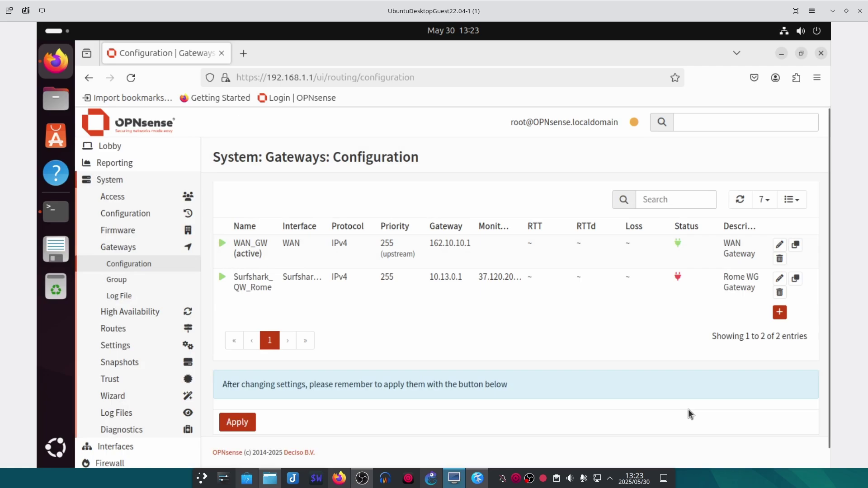
click(237, 422)
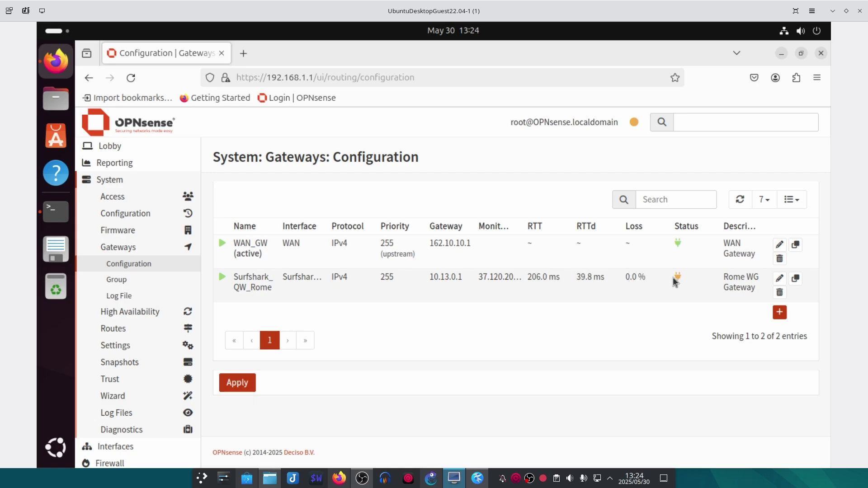
mouse_move(677, 281)
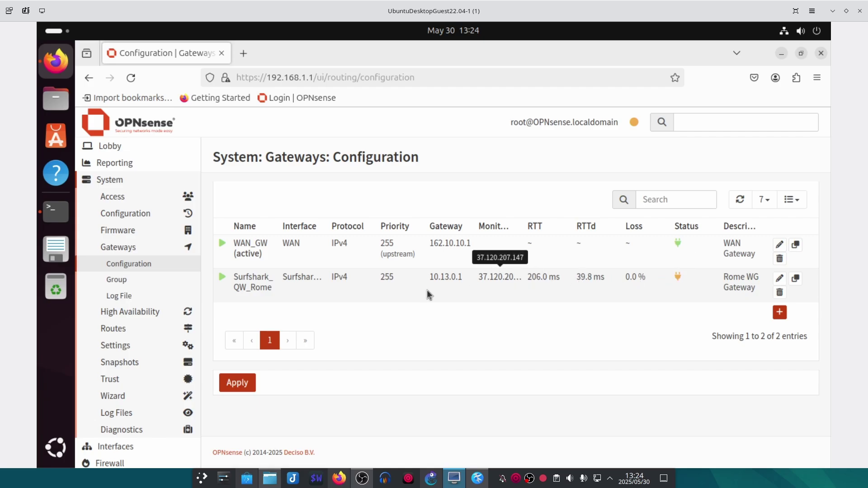
click(131, 77)
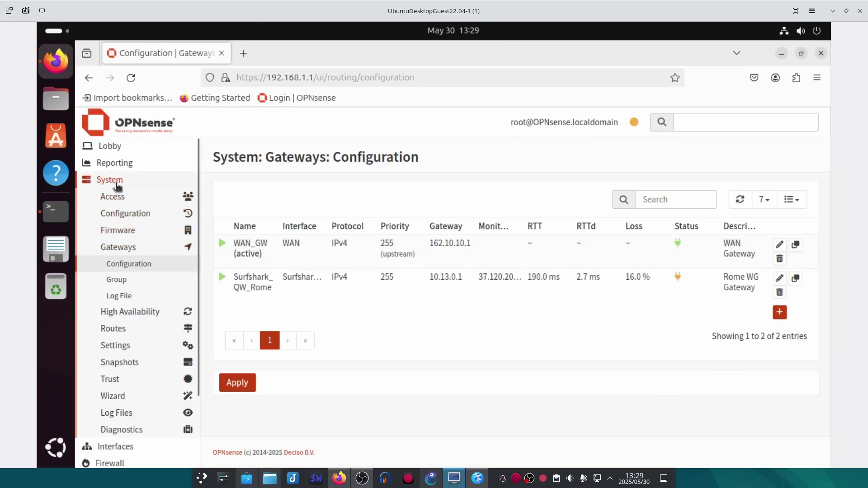
Add a firewall alias named SS_WG_VPN_Hosts
click(117, 183)
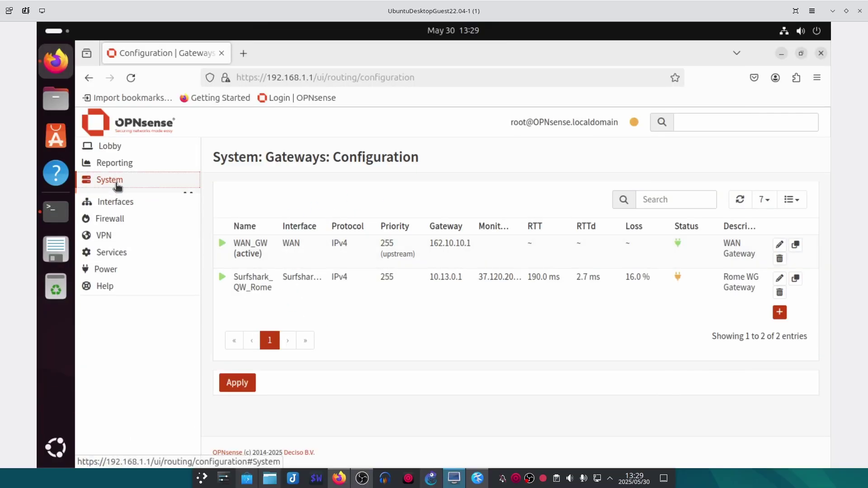
click(120, 214)
click(117, 230)
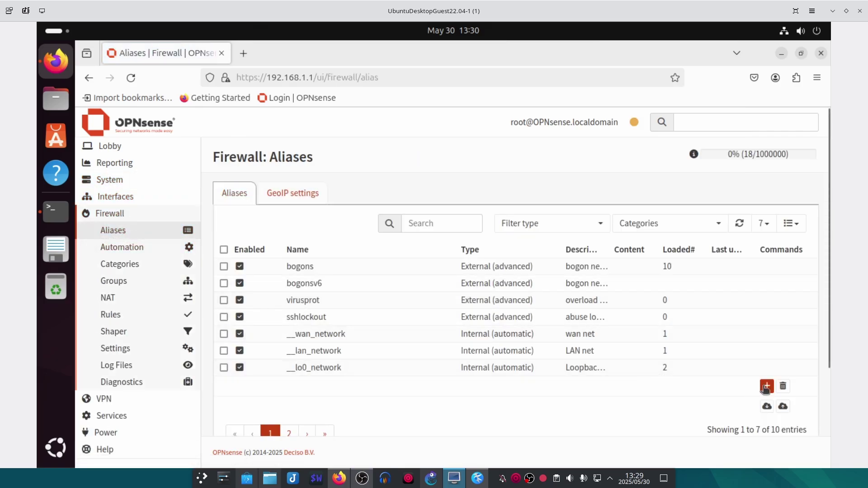
click(749, 386)
click(385, 235)
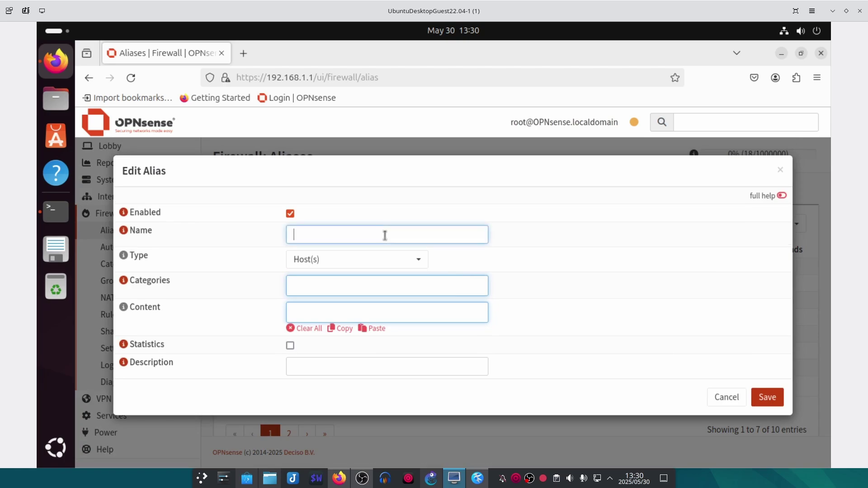
text(WG_VPN_Hosts)
drag(354, 233, 295, 232)
click(332, 234)
text(SS_)
Describe the new alias as "networks and hosts to use Surfshark WG VPN" and set its type to Network(s)
click(320, 361)
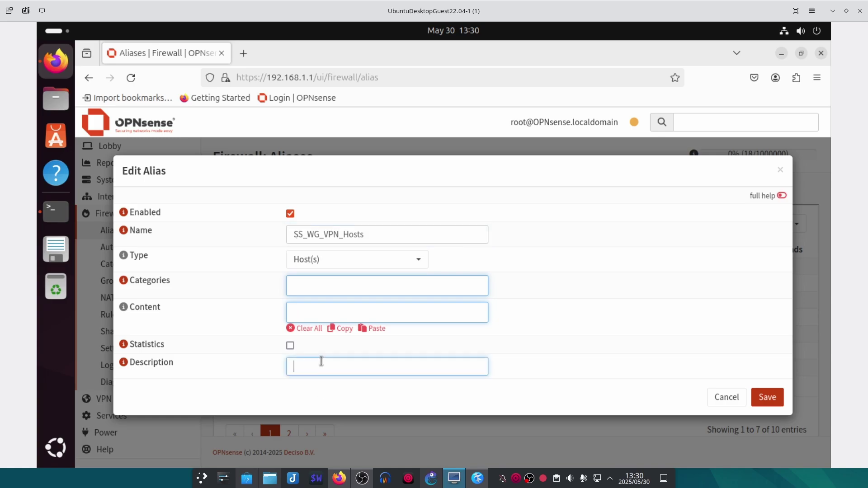
text(networks and hosts to)
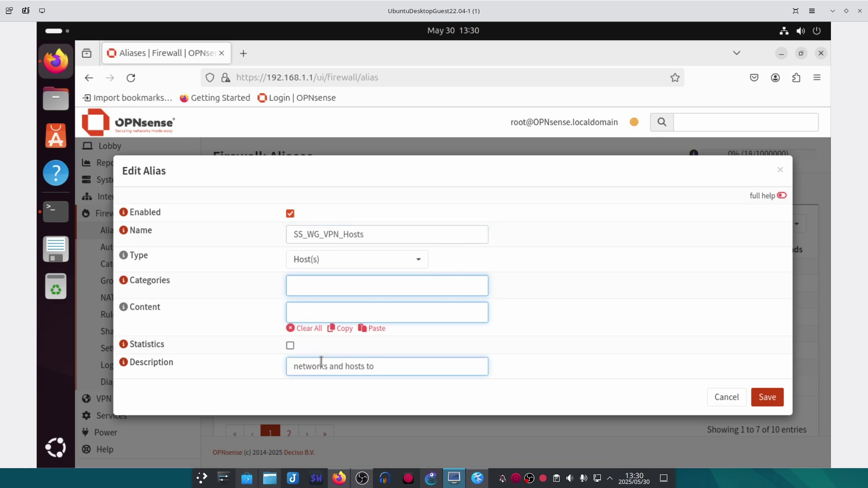
text( use Surfshark WG VPN)
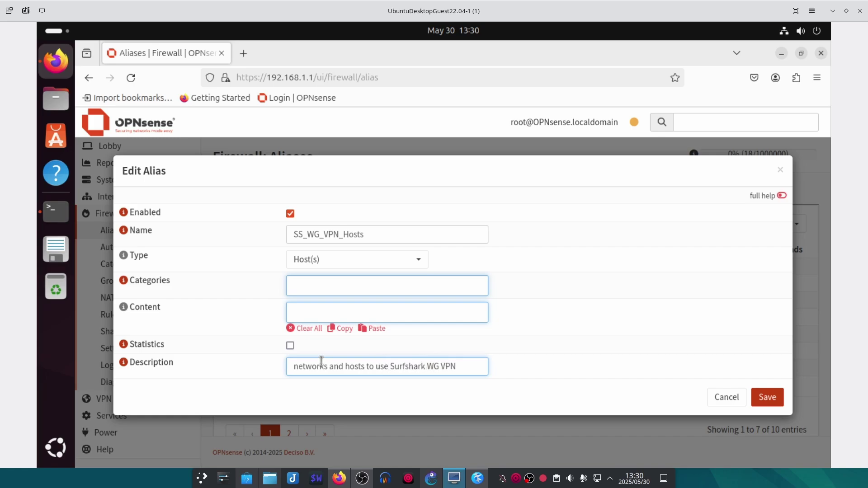
click(307, 261)
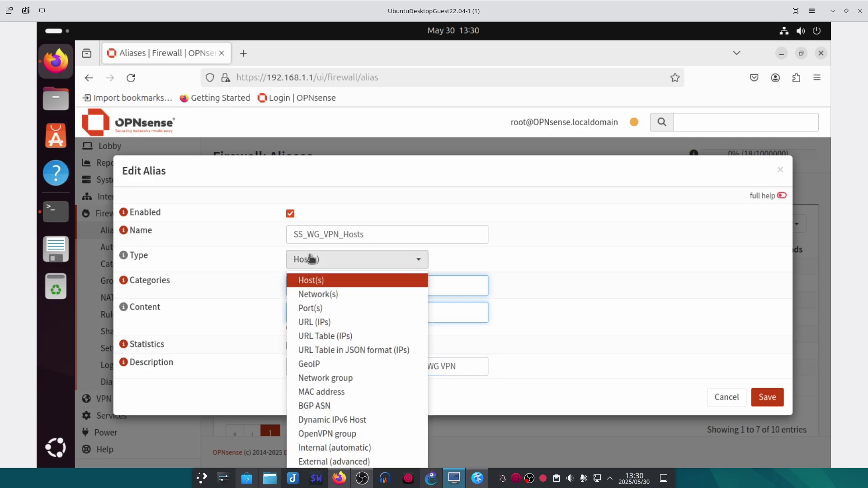
click(342, 295)
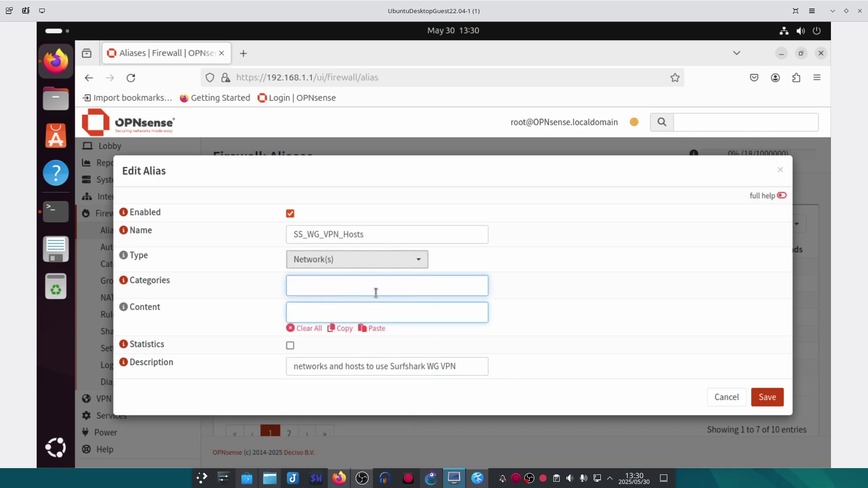
Add the network 192.168.1.1/24 to the SS_WG_VPN_Hosts alias's content and save the alias
click(362, 312)
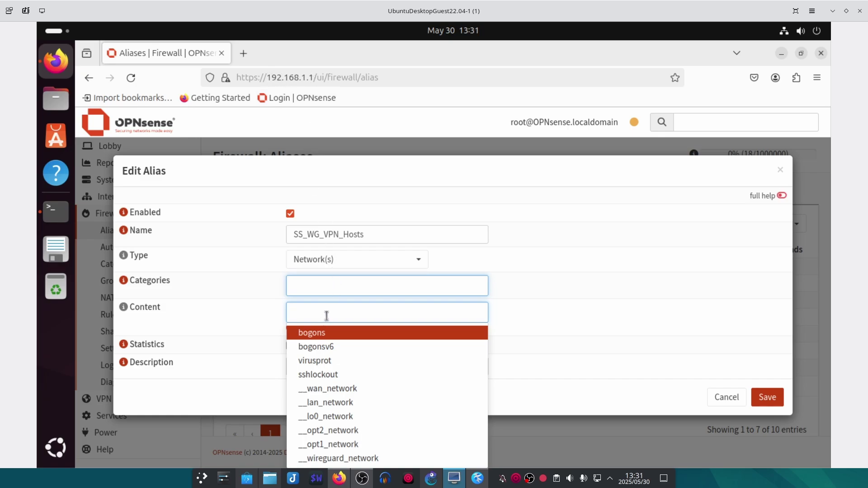
text(192.168.1.1/24)
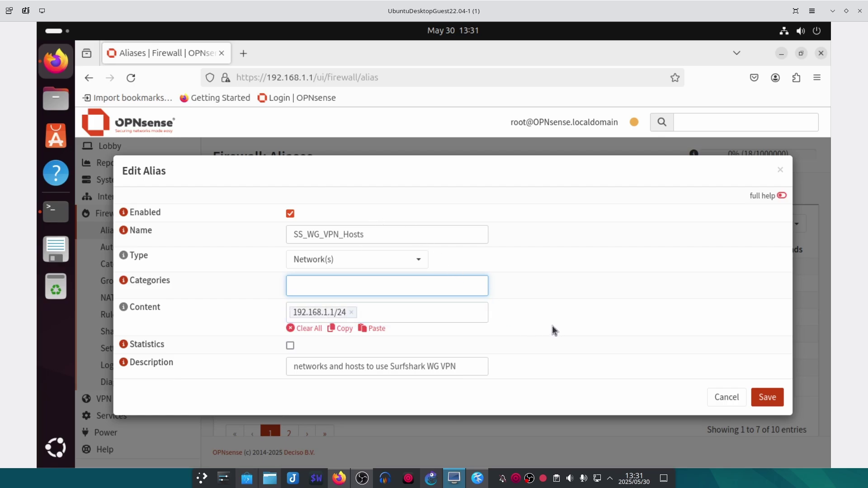
click(457, 312)
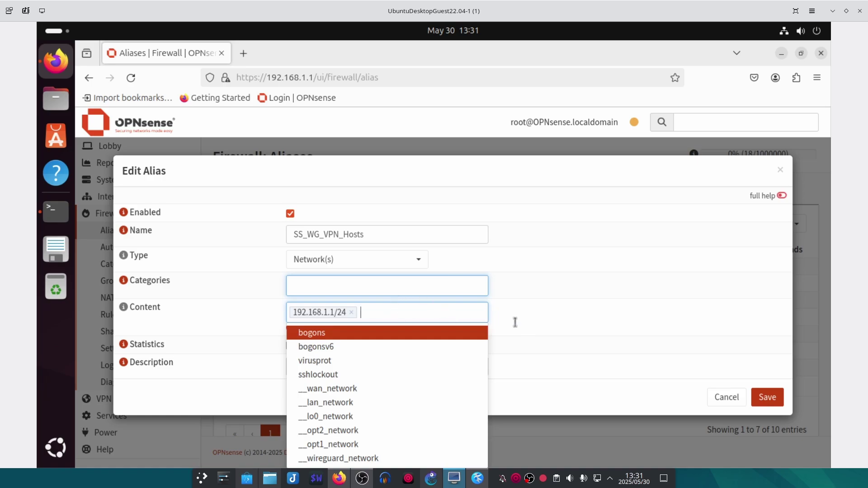
click(583, 304)
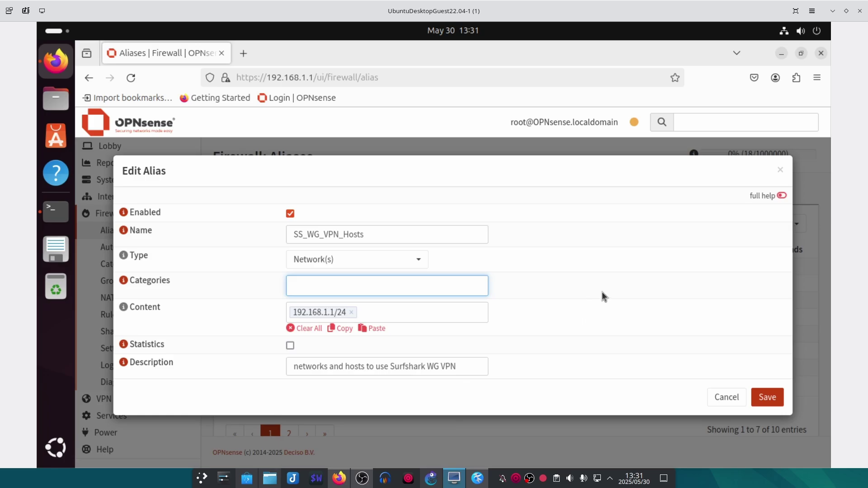
click(766, 398)
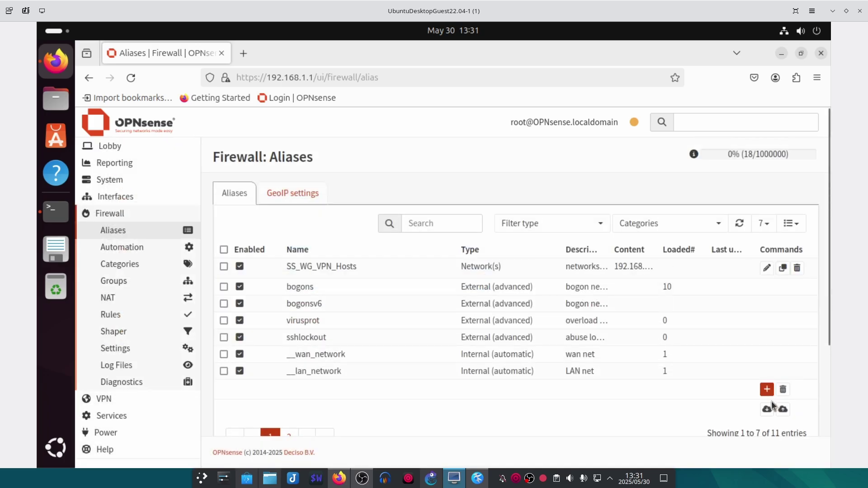
Add another firewall alias named RFC1918_Networks with the type Network(s)
click(767, 389)
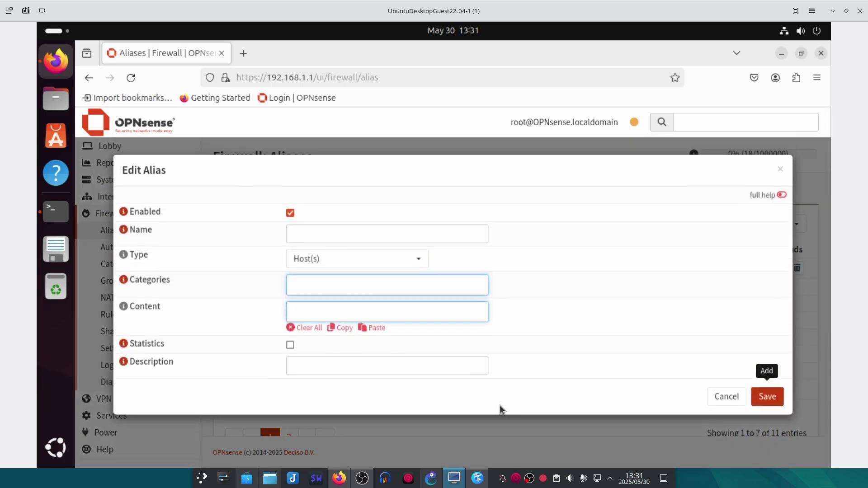
click(423, 234)
text(RFC1918_Networks)
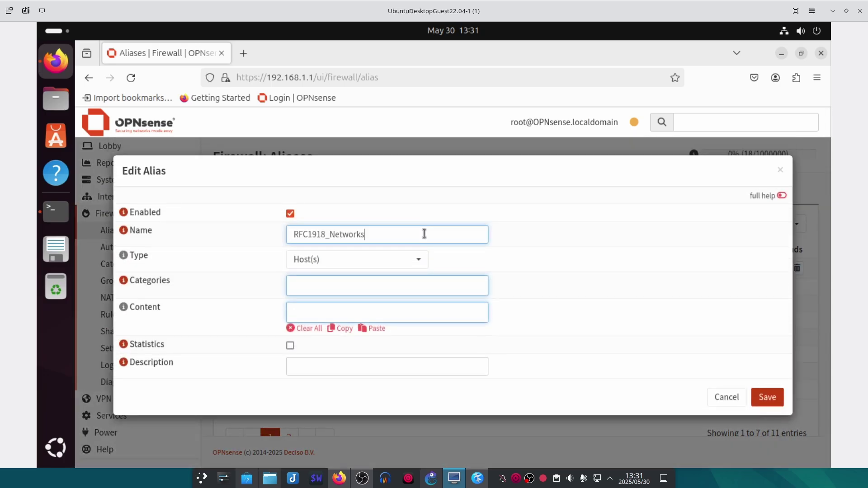
click(462, 261)
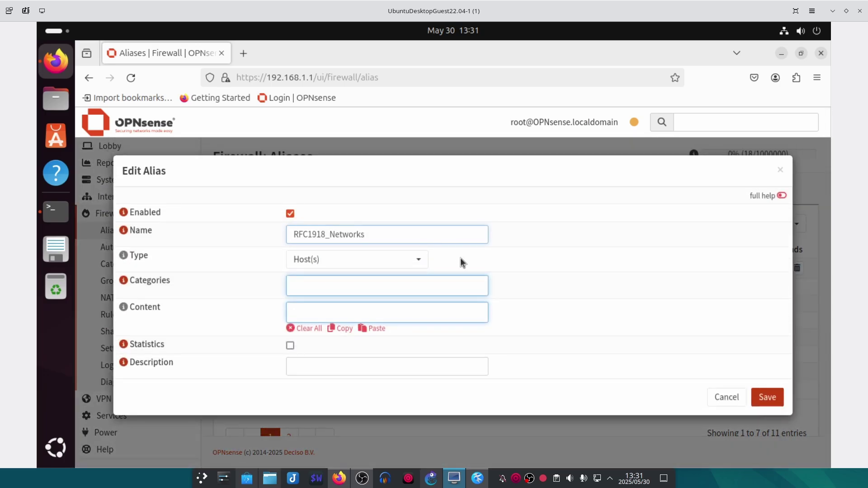
click(422, 262)
click(383, 298)
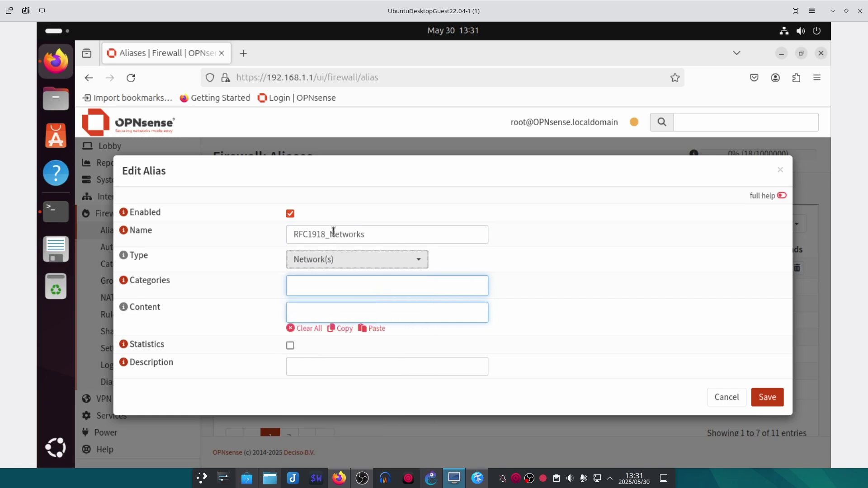
Rename the new alias as Private_Networks
click(325, 234)
drag(325, 234, 282, 236)
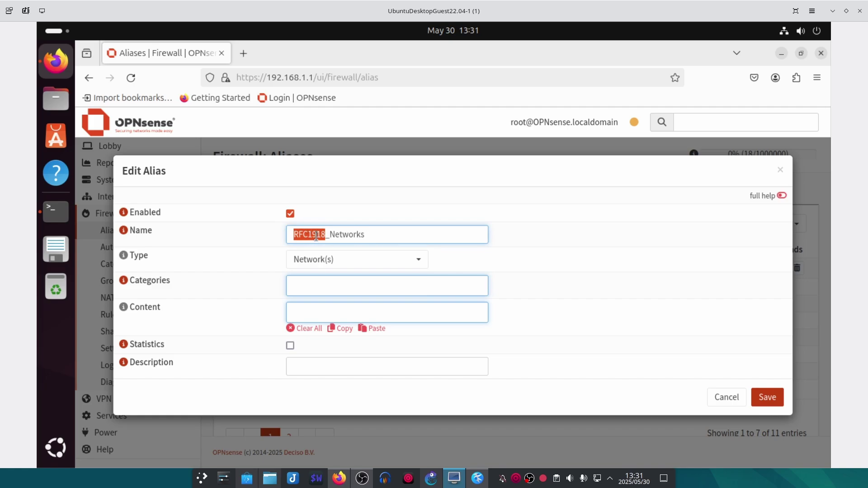
text(Private)
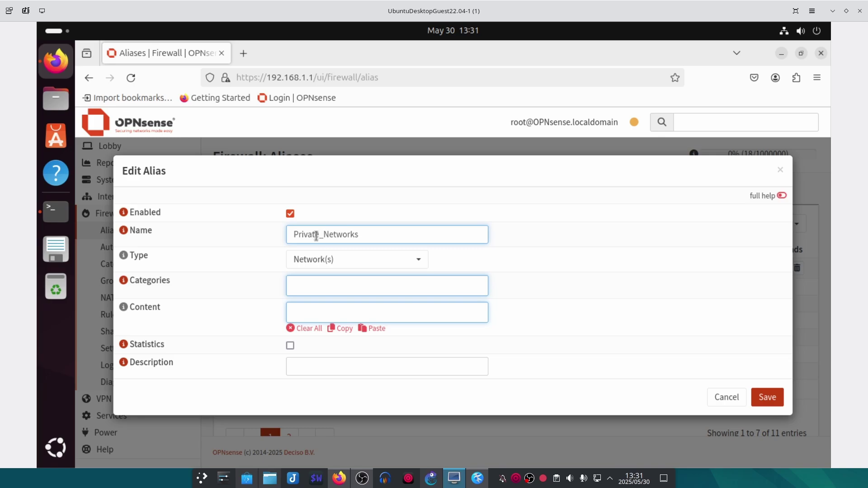
Fill the Private_Networks alias's content with the ranges 192.168.0.0/16, 10.0.0.0/8 and 172.16.0.0/12
click(370, 235)
click(428, 307)
click(629, 349)
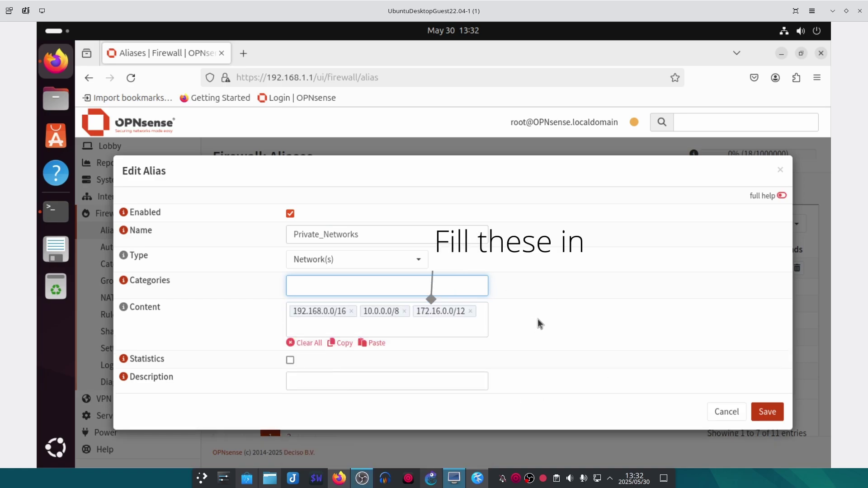
Describe the Private_Networks alias as "All Private IP Ranges" and save it
click(348, 379)
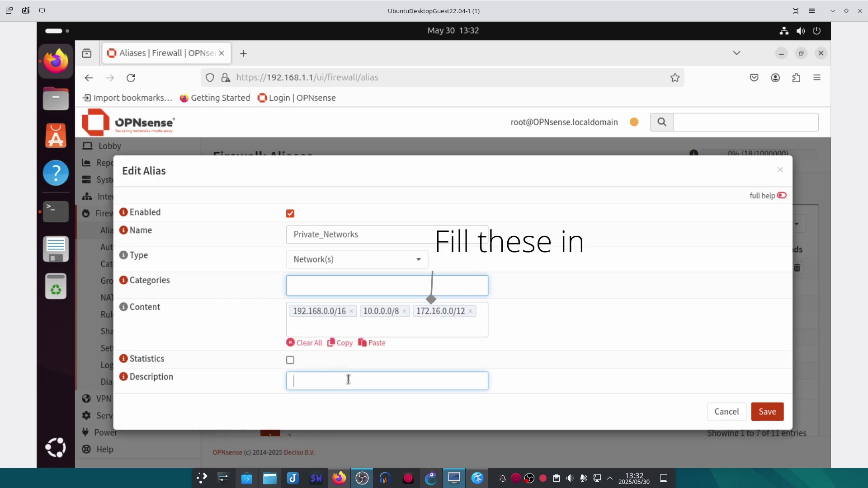
text(All Private IP Ranges)
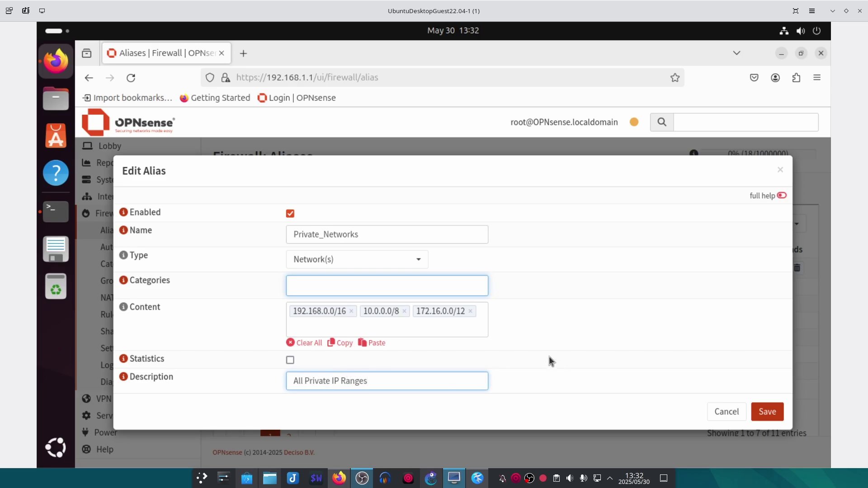
click(767, 411)
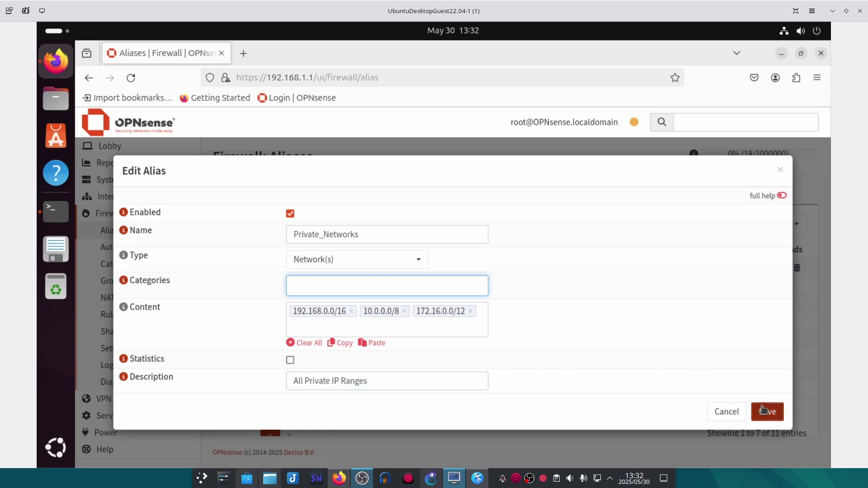
Apply the pending firewall alias changes
scroll(292, 364, down, 3)
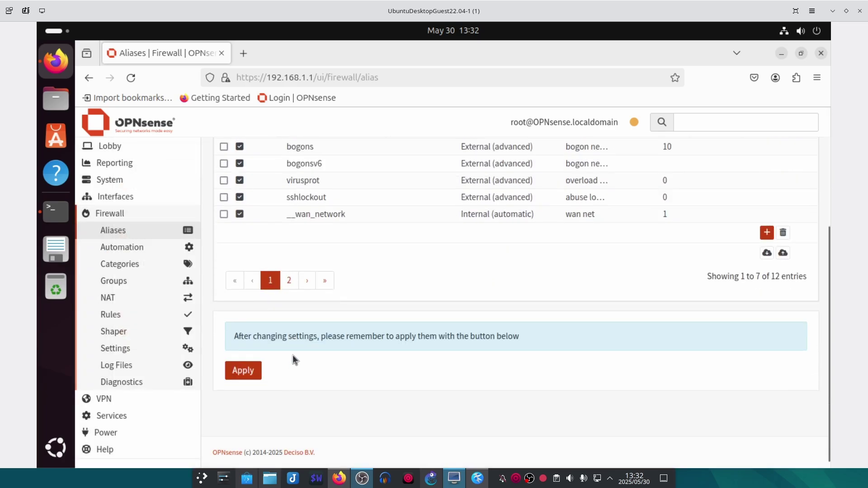
click(246, 376)
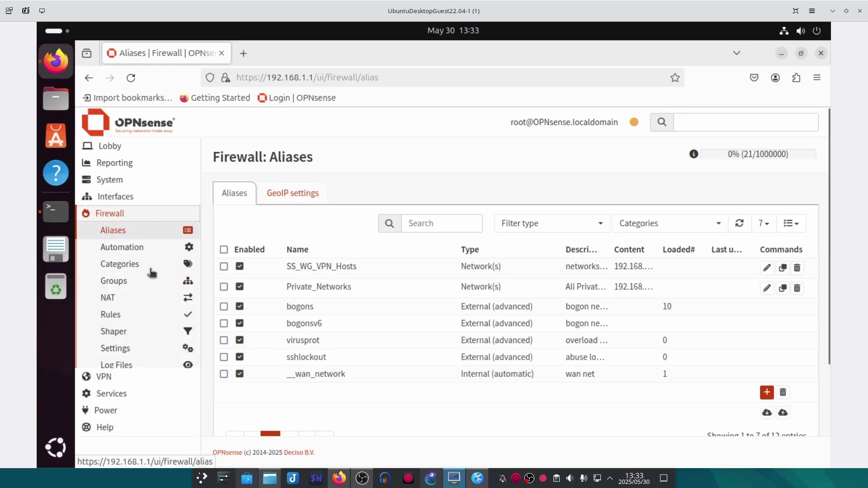
Set the outbound NAT mode to Hybrid outbound NAT rule generation and save it
click(132, 298)
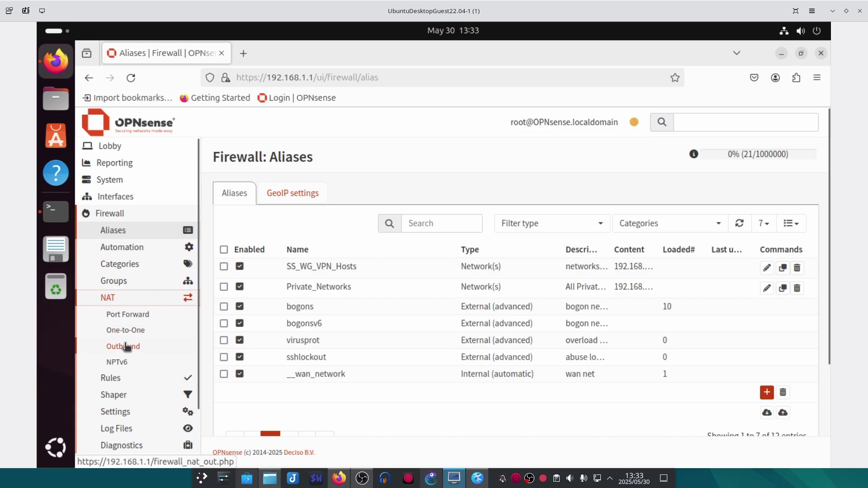
click(128, 346)
click(468, 209)
click(237, 272)
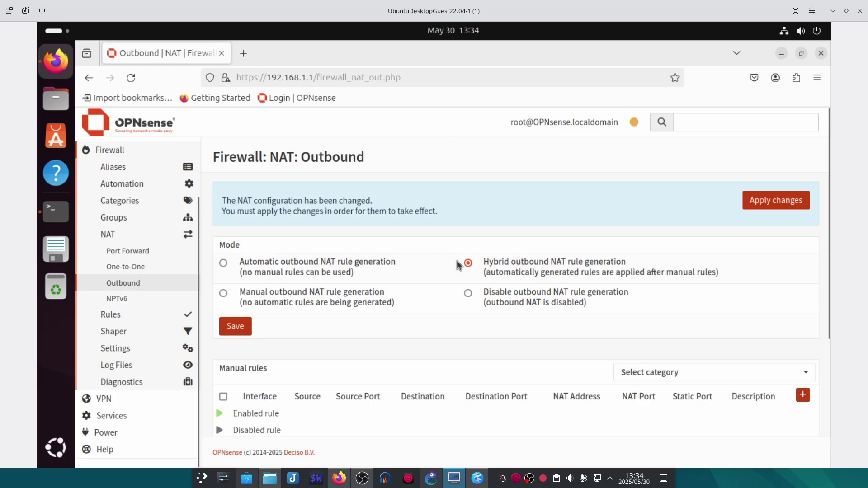
Add a manual outbound NAT rule on the Surfshark_IT_WAN interface with SS_WG_VPN_Hosts as the source address
scroll(456, 260, down, 2)
click(803, 317)
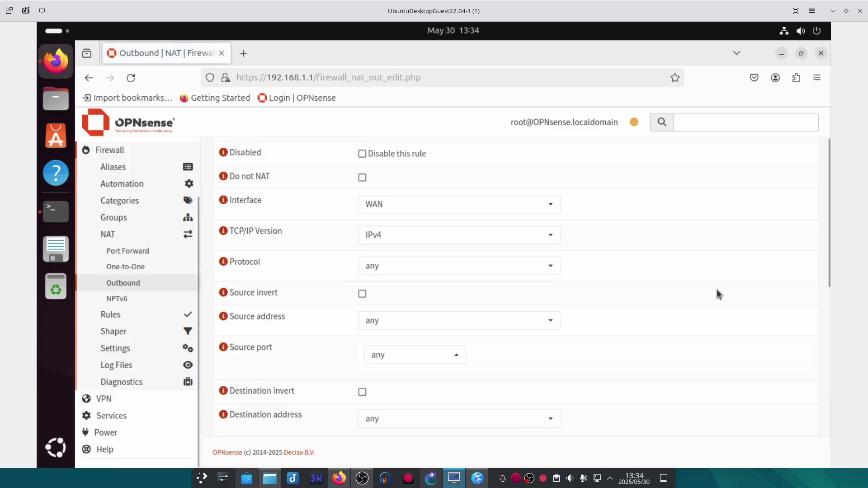
click(467, 206)
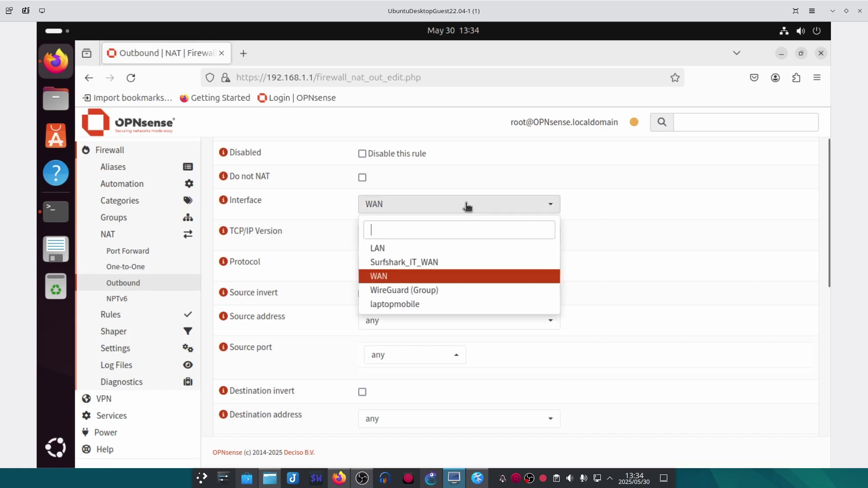
click(434, 262)
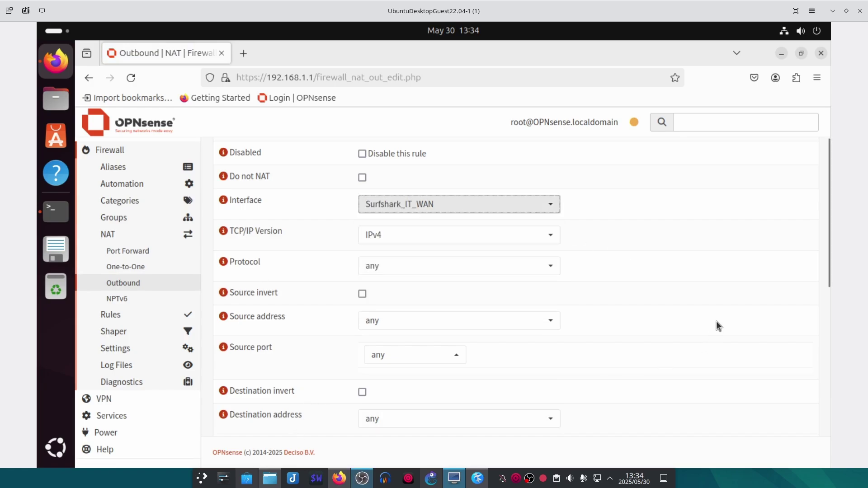
click(471, 328)
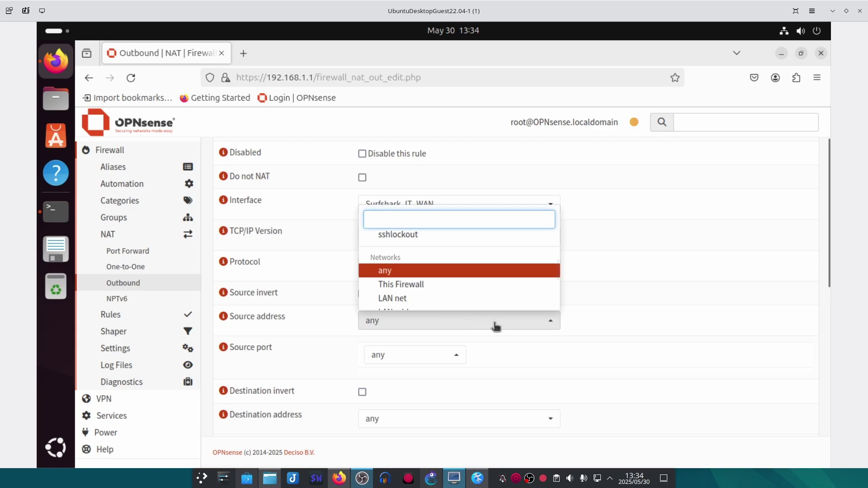
scroll(448, 272, up, 2)
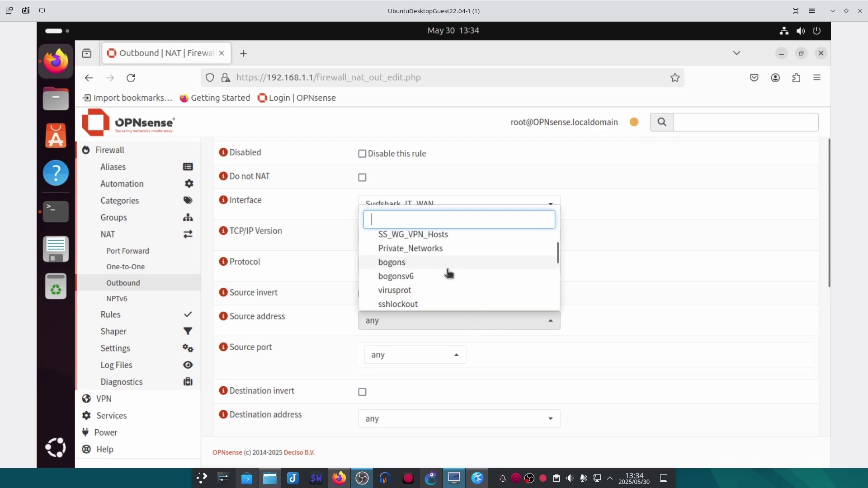
scroll(447, 281, up, 2)
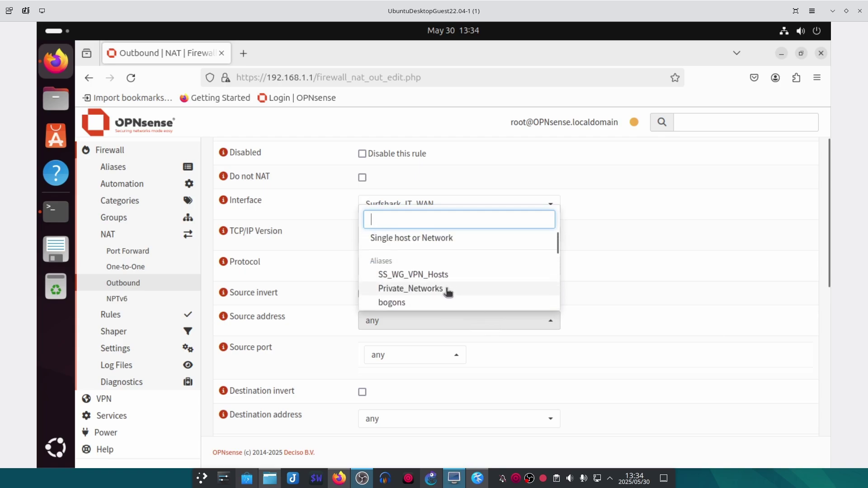
click(446, 277)
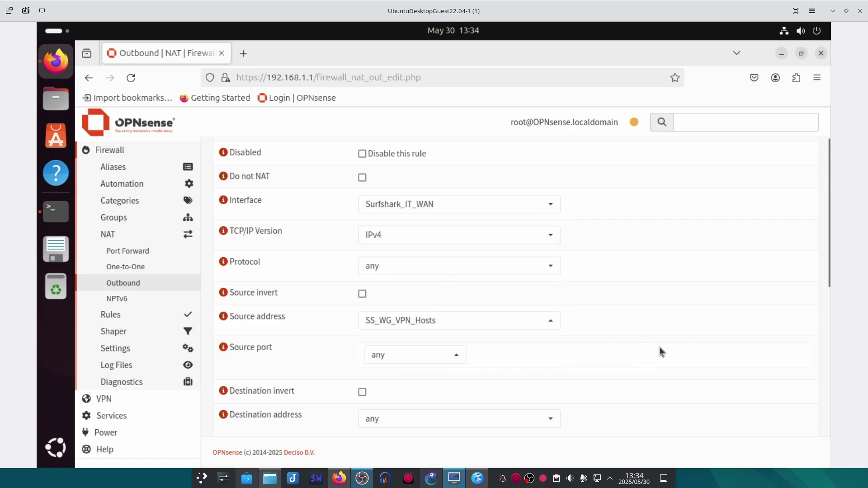
Describe the outbound NAT rule as WG_ROME_OUT, save it and apply the NAT changes
scroll(659, 347, down, 8)
click(371, 378)
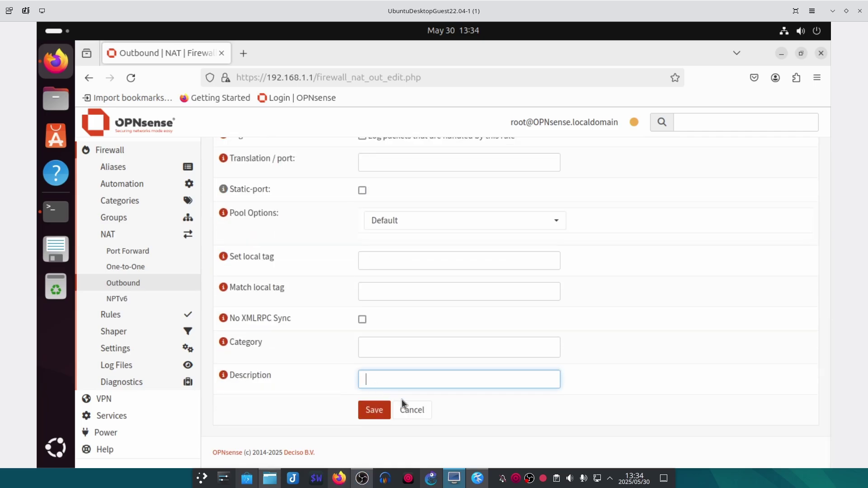
text(WG_R_OUT)
text(OME_OUT)
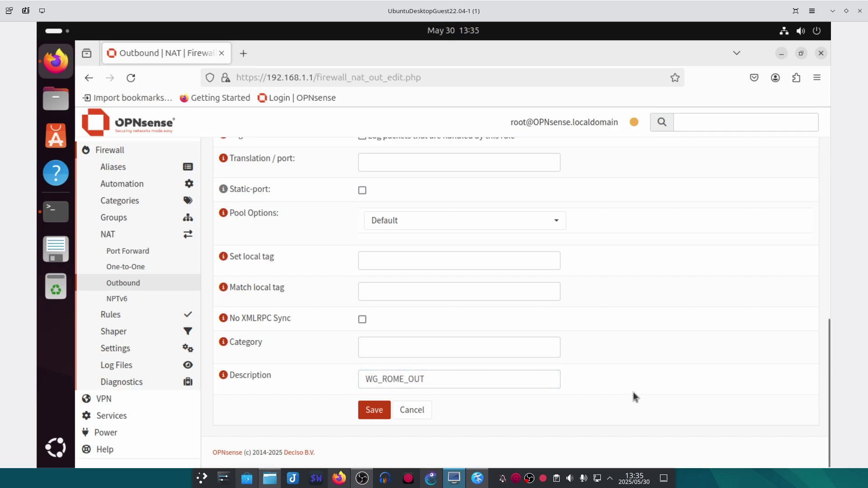
click(360, 410)
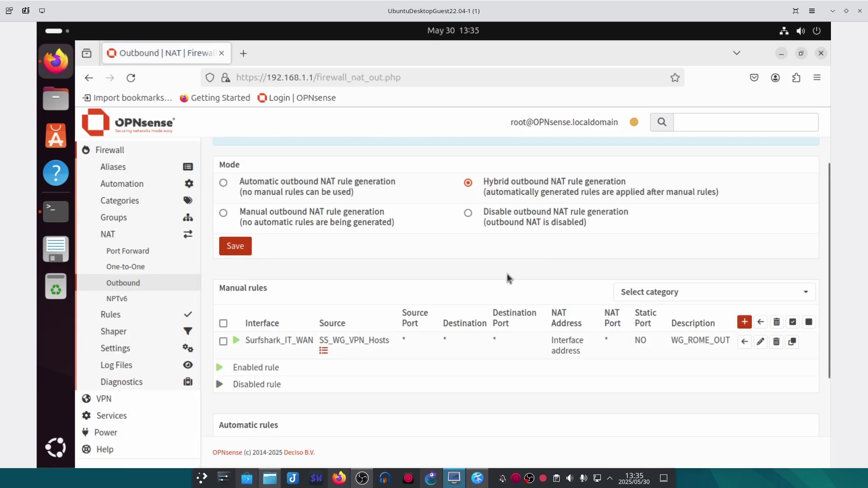
scroll(507, 273, up, 2)
click(757, 206)
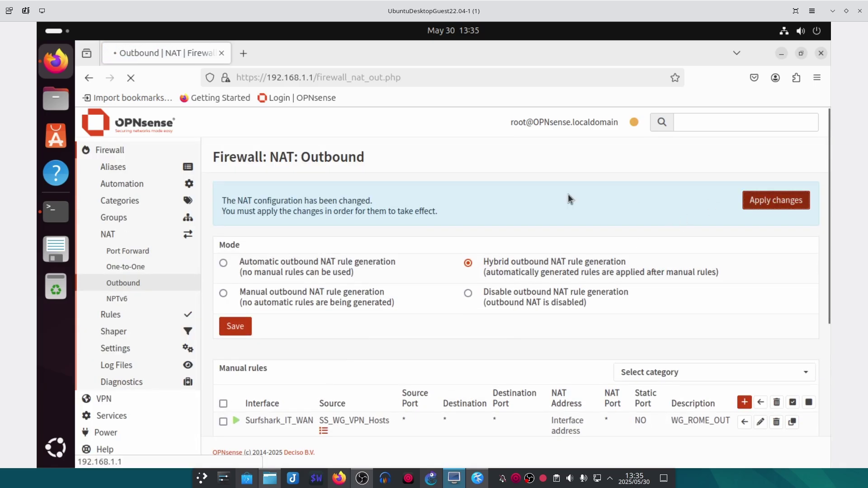
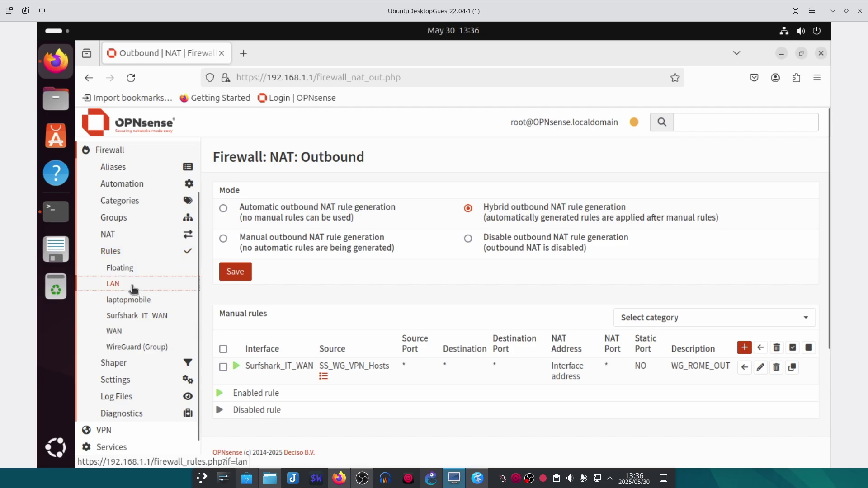
Add a firewall rule on the LAN interface with only SS_WG_VPN_Hosts as its source
click(133, 290)
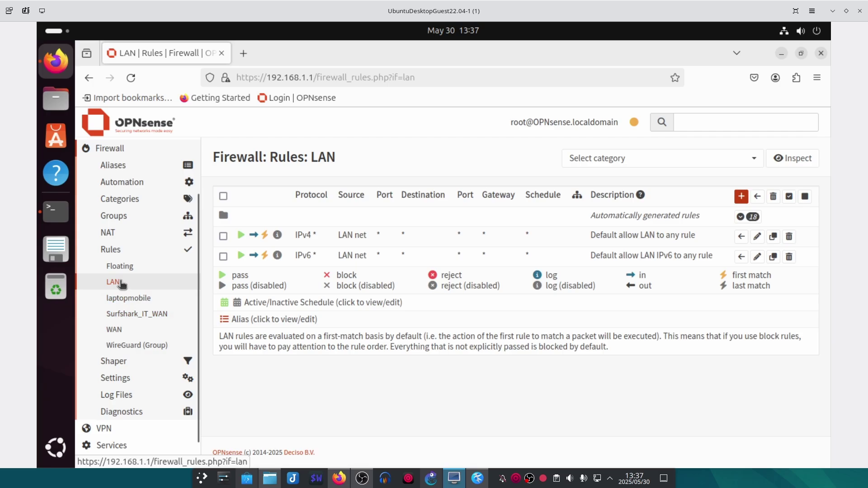
click(741, 196)
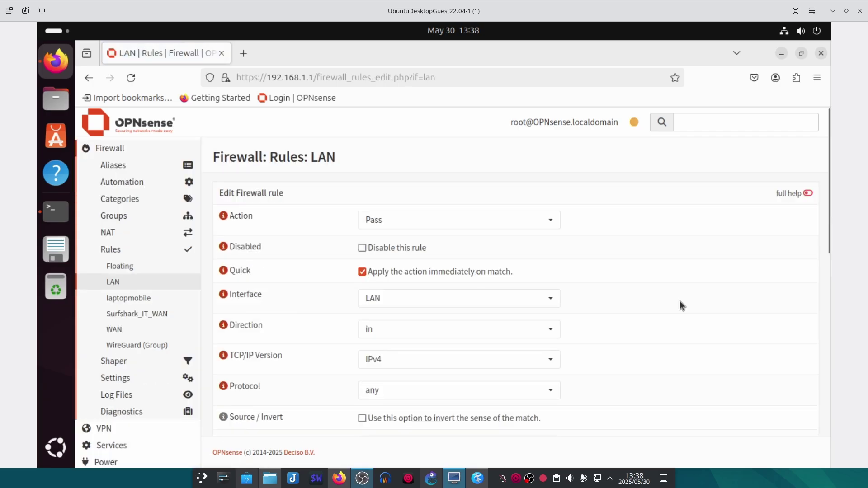
scroll(668, 311, down, 2)
click(410, 364)
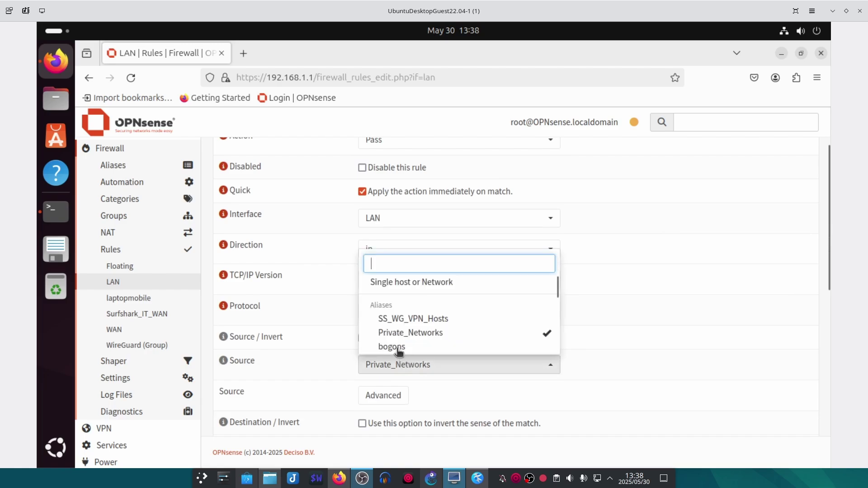
click(434, 319)
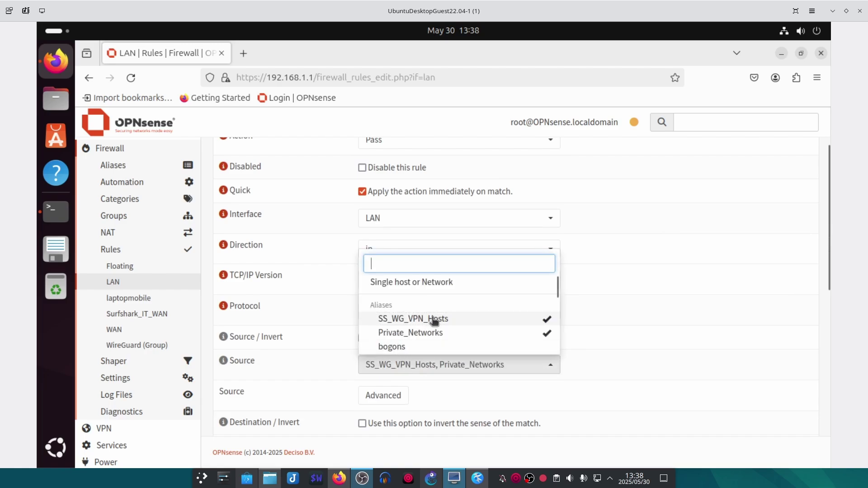
click(465, 333)
click(633, 340)
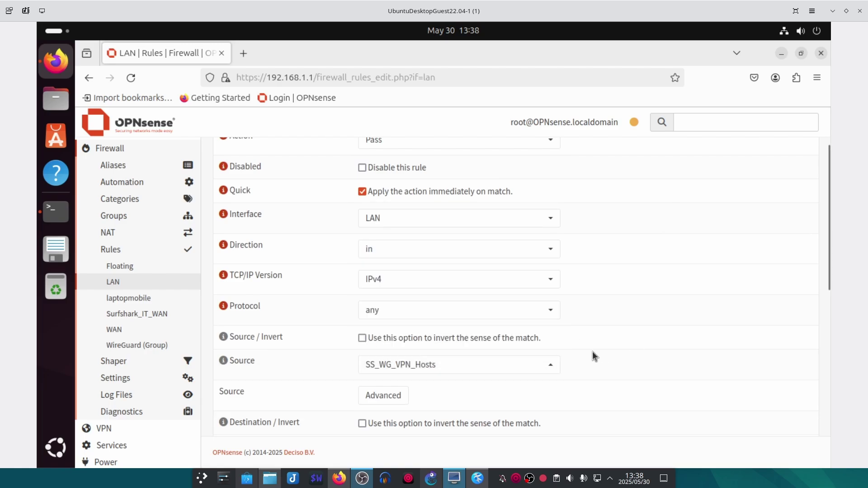
Set the LAN rule's destination to the Private_Networks alias with the match inverted
scroll(276, 306, down, 4)
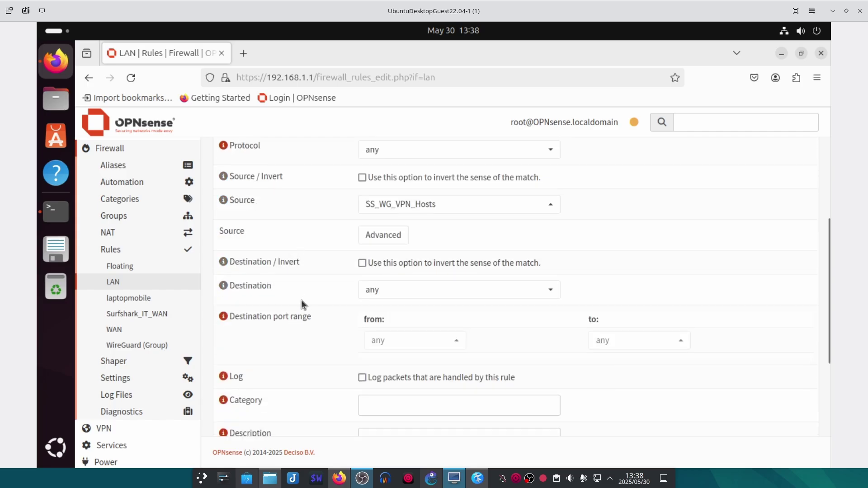
click(362, 263)
click(384, 296)
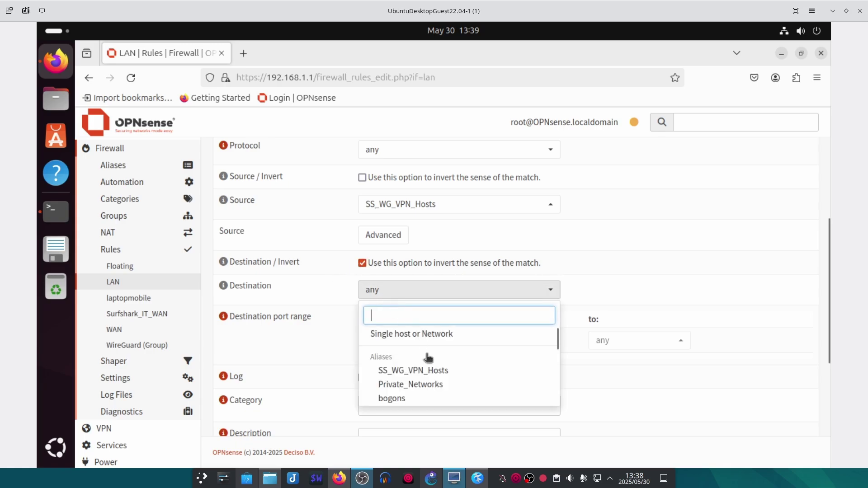
click(436, 384)
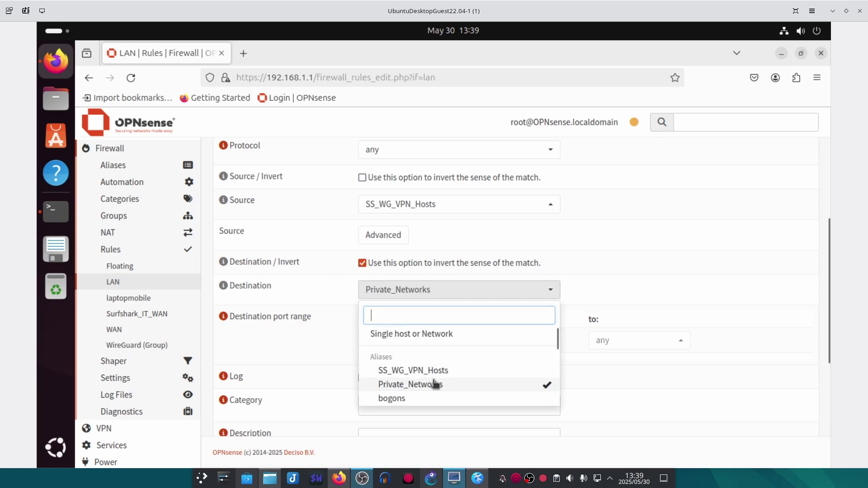
click(701, 277)
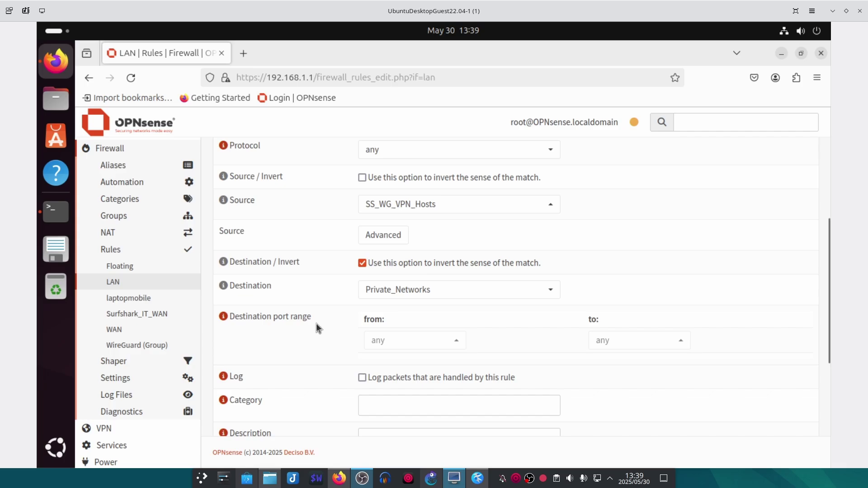
Enable packet logging for the LAN rule and describe it as "LAN to WG OUT"
scroll(343, 377, down, 5)
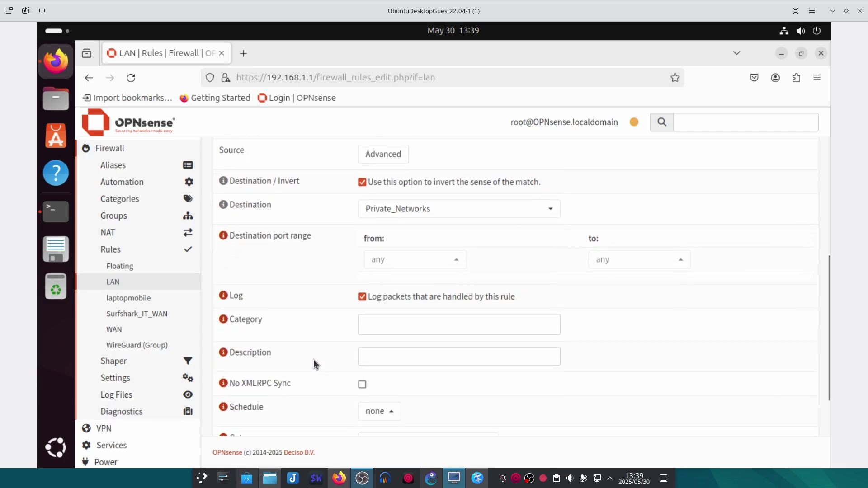
click(385, 209)
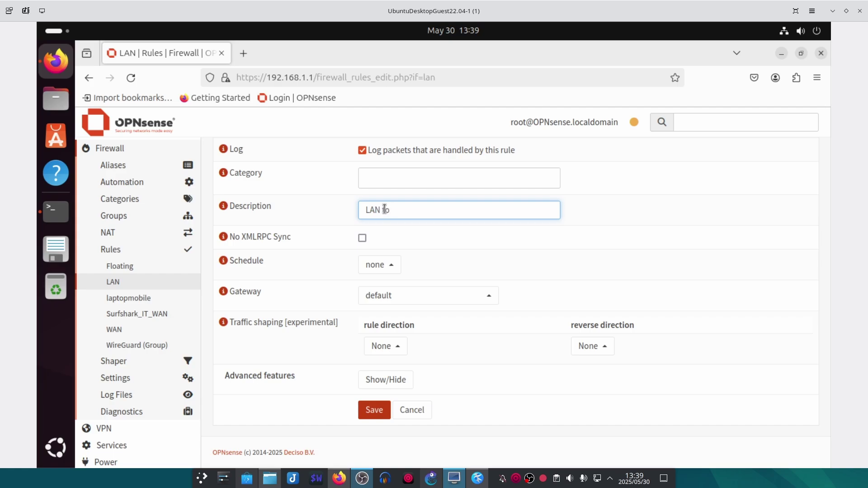
text(OUT)
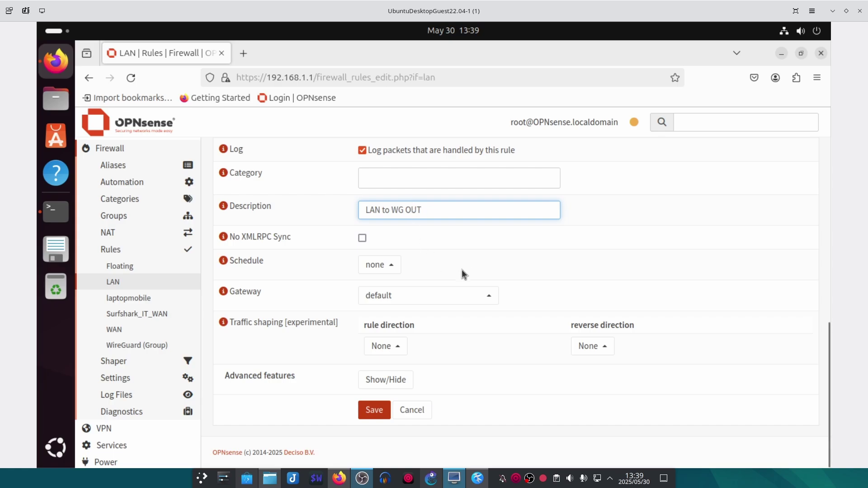
Set the LAN rule's gateway to Surfshark_QW_Rome - 10.13.0.1 and save the rule
click(420, 302)
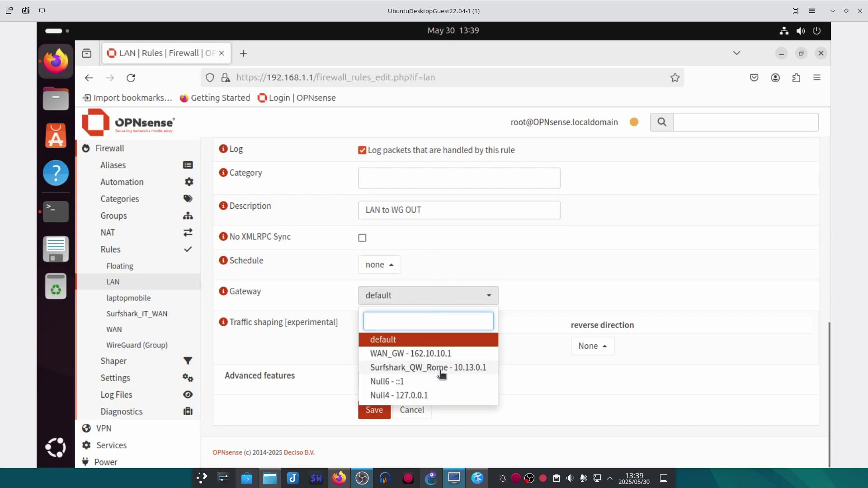
click(465, 368)
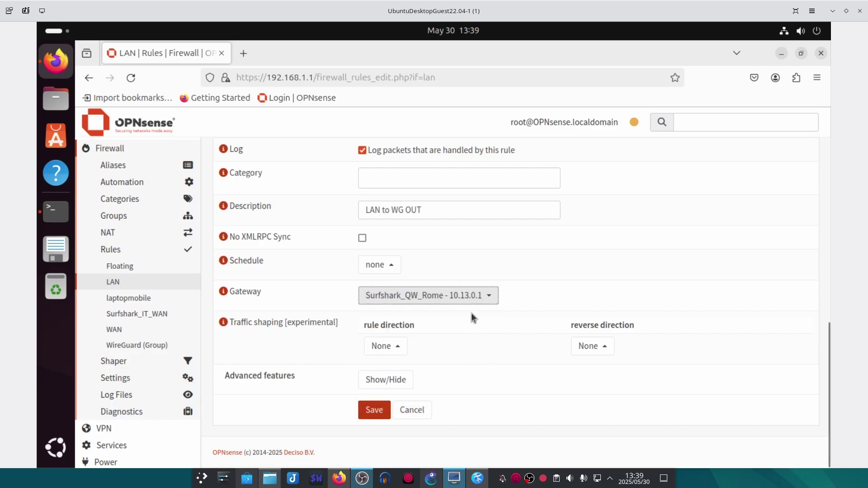
click(368, 409)
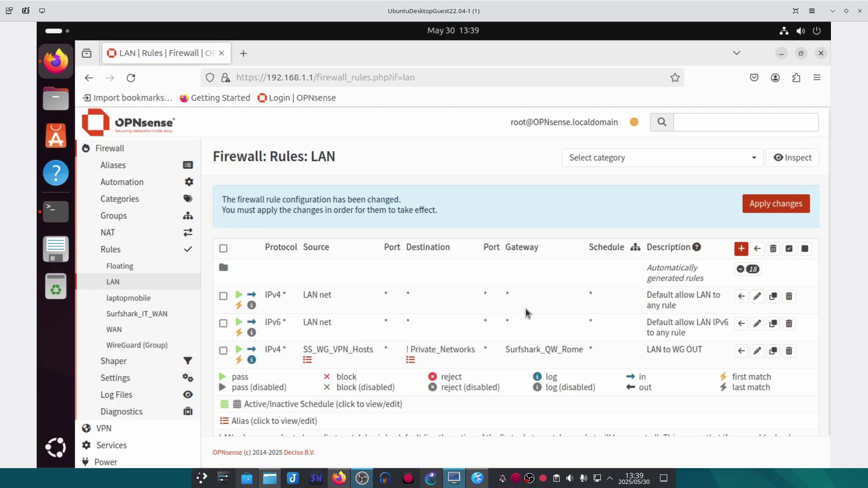
Move the "LAN to WG OUT" rule above the default LAN allow rules and apply the changes
click(222, 351)
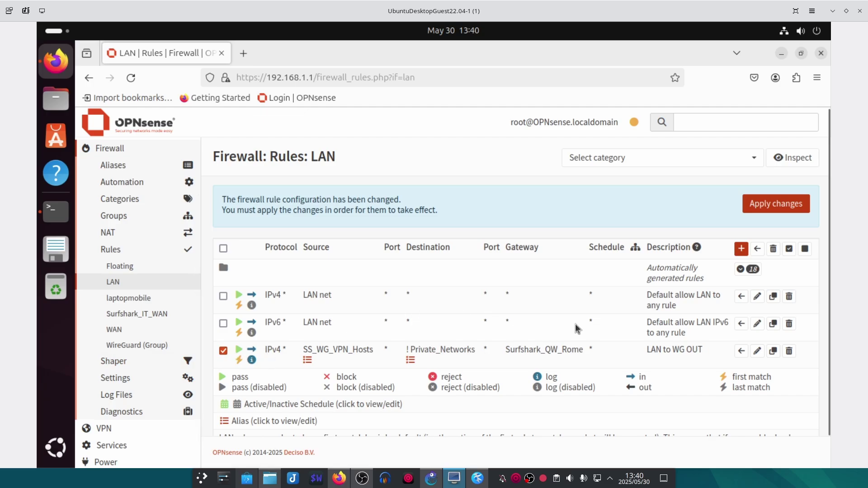
click(741, 297)
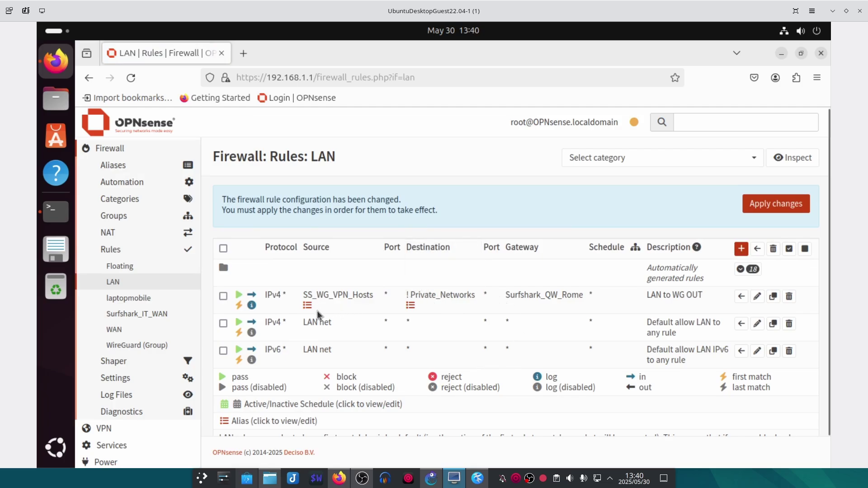
click(775, 204)
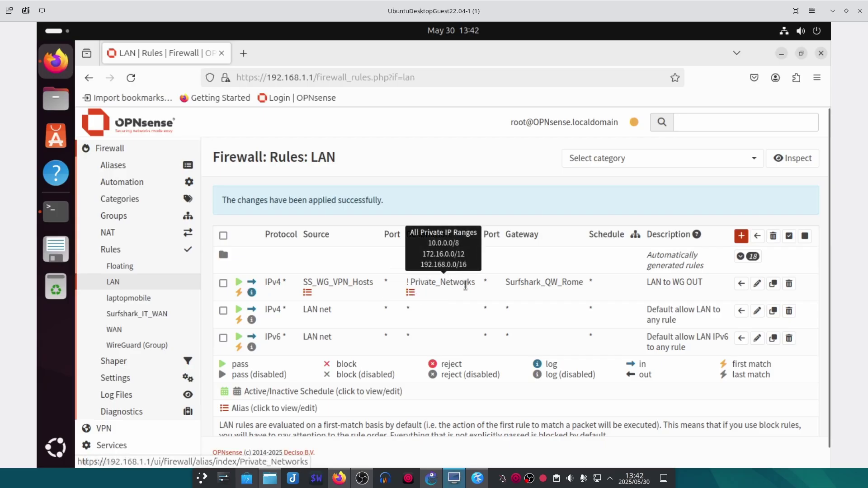
Edit the "LAN to WG OUT" rule's advanced features to set the local tag NO_WAN_EGRESS
click(757, 285)
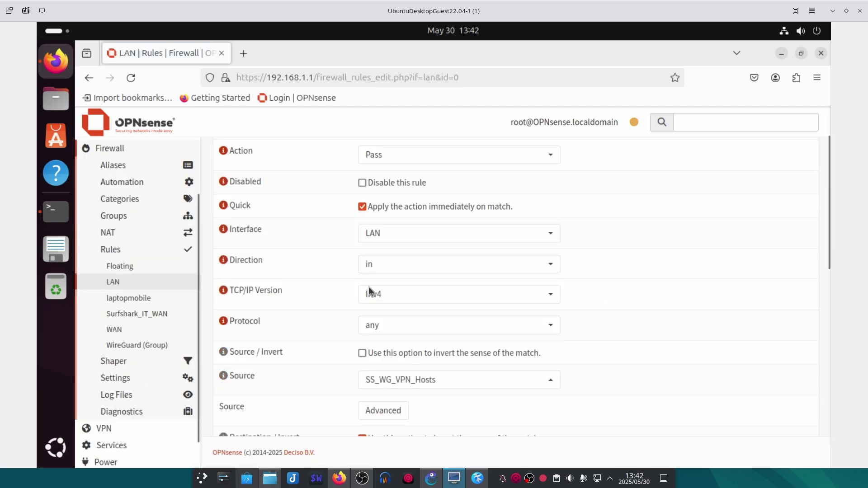
scroll(296, 292, down, 10)
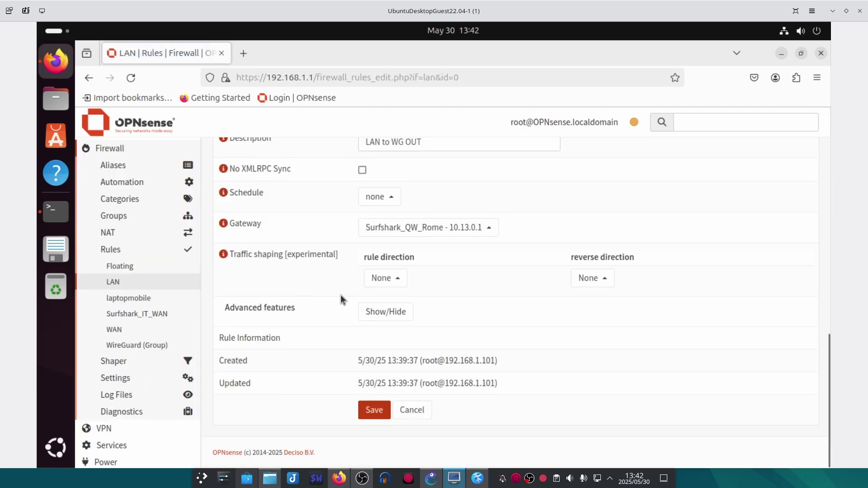
click(368, 315)
scroll(312, 289, down, 5)
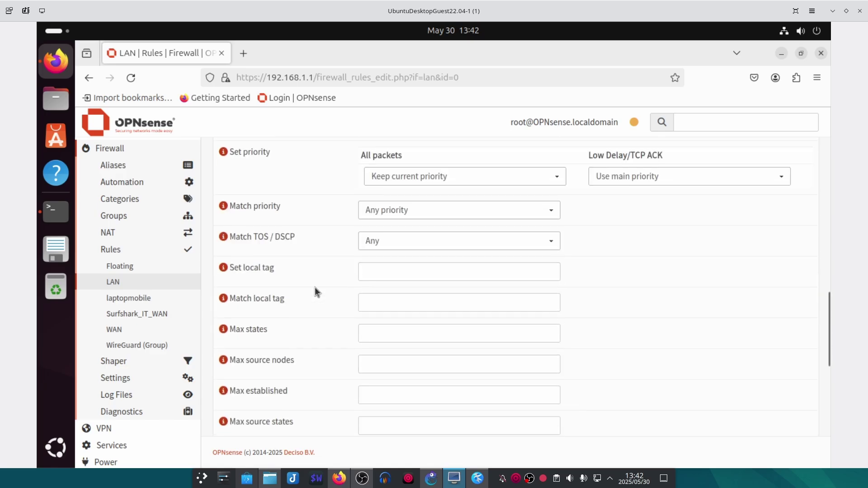
click(418, 271)
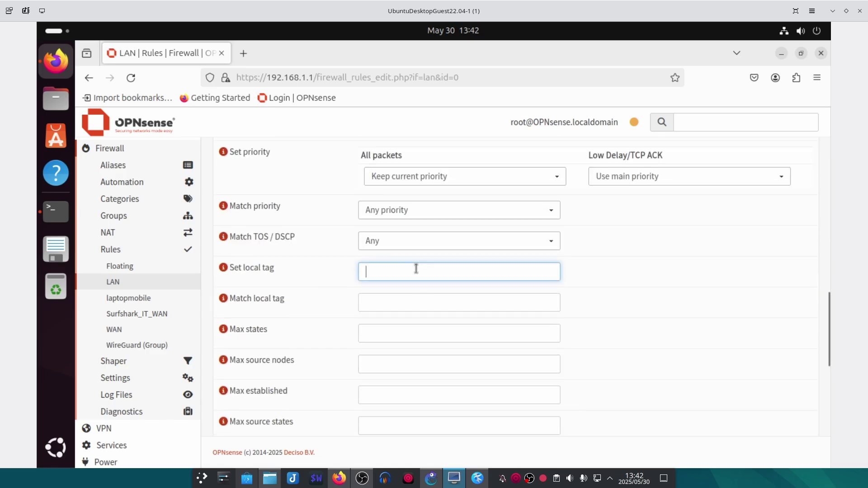
click(225, 268)
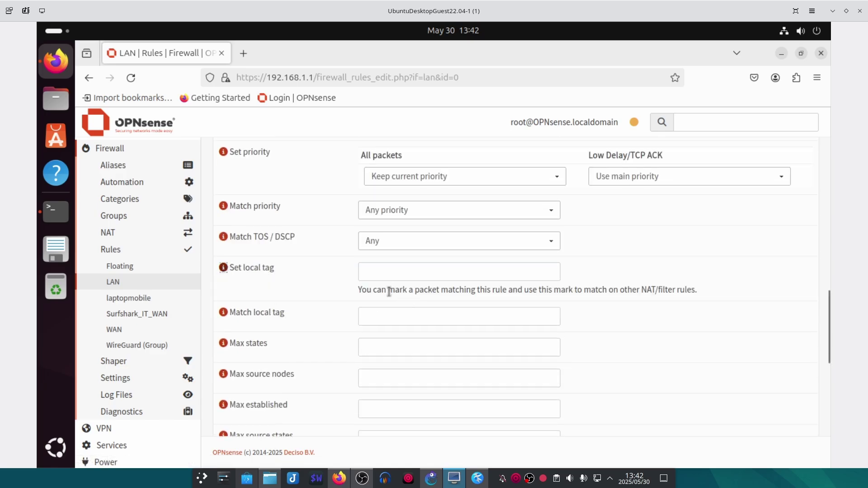
drag(394, 290, 454, 290)
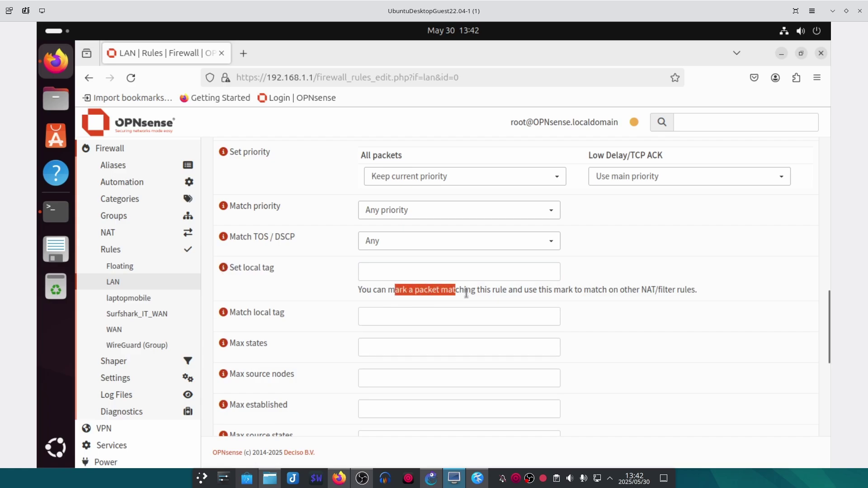
click(469, 270)
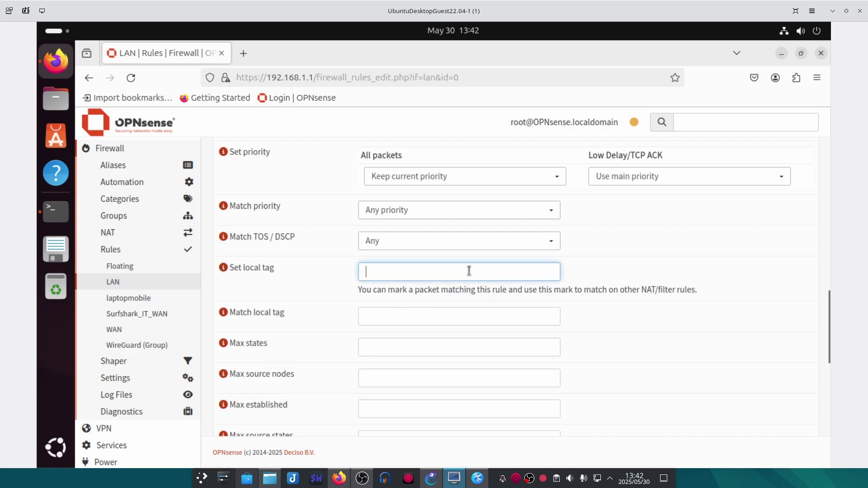
right_click(405, 272)
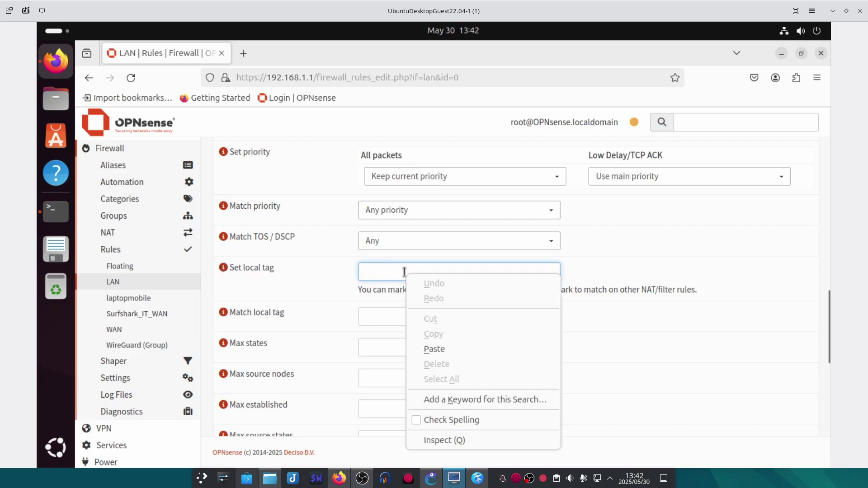
click(427, 348)
drag(447, 270, 374, 268)
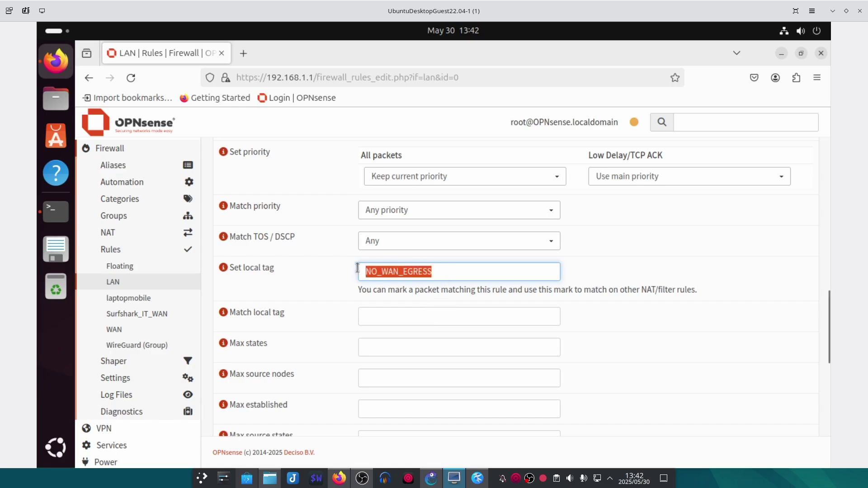
click(333, 278)
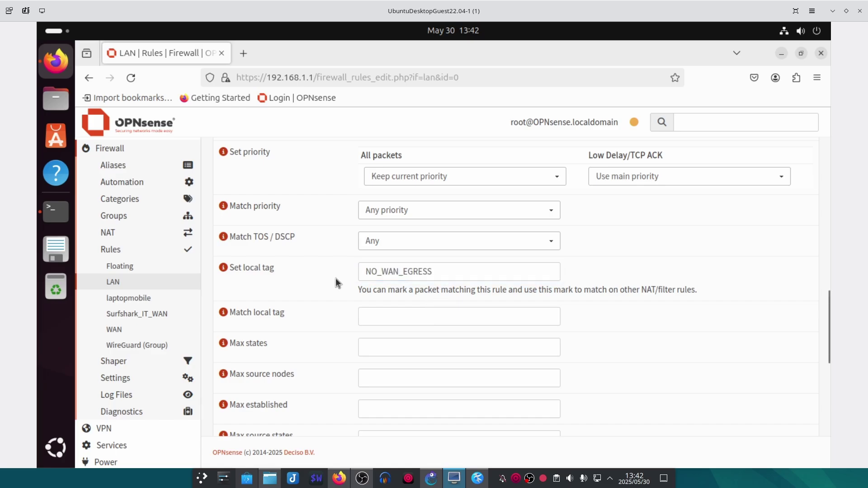
Save the edited LAN rule and apply the firewall changes
scroll(332, 281, down, 10)
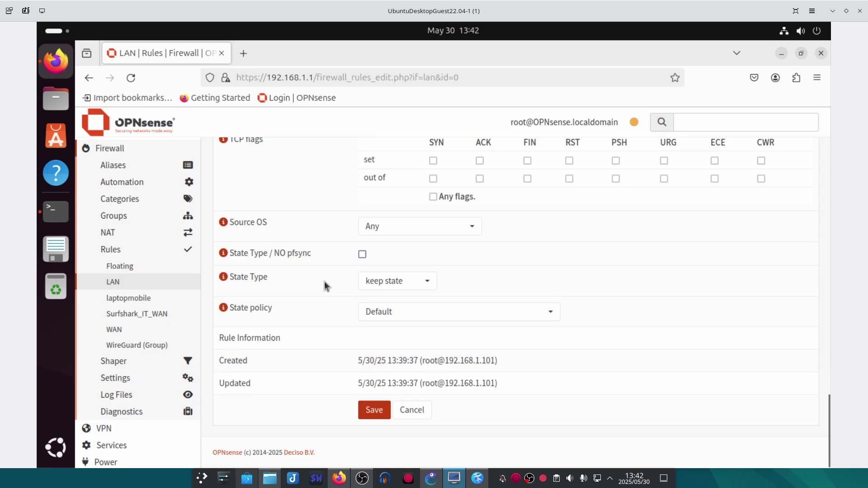
click(367, 409)
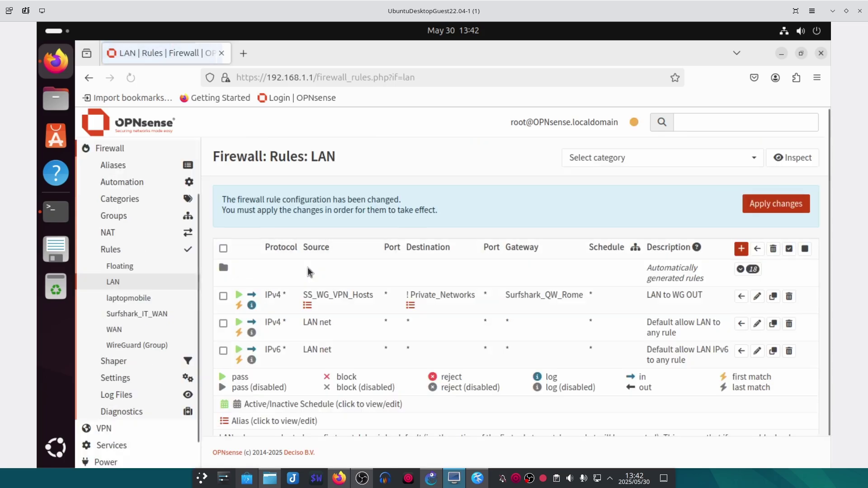
click(757, 203)
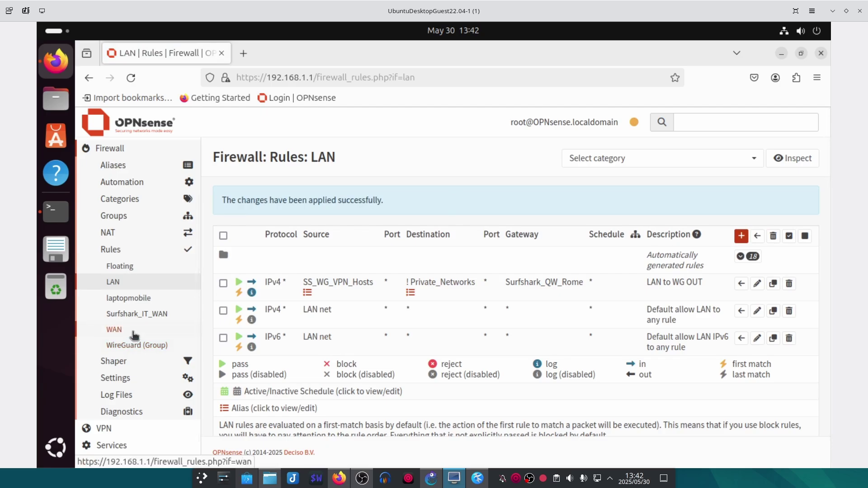
Add a WAN firewall rule with the action Block and the direction out
click(134, 335)
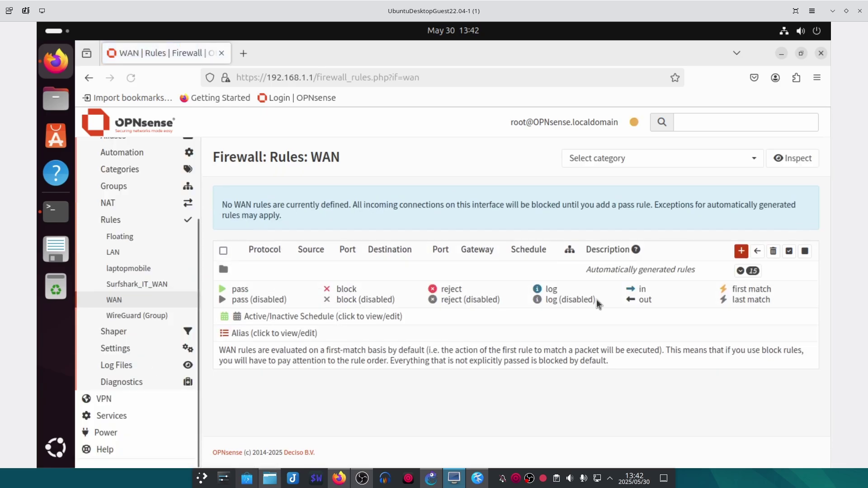
click(741, 251)
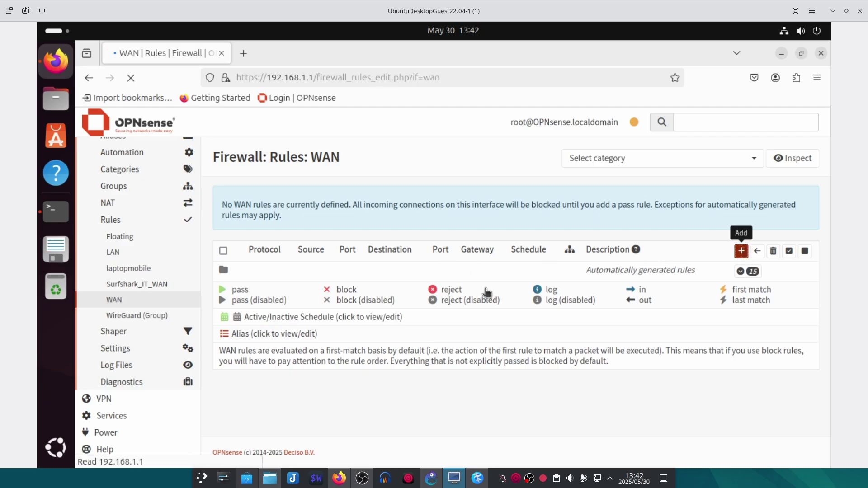
scroll(310, 273, up, 2)
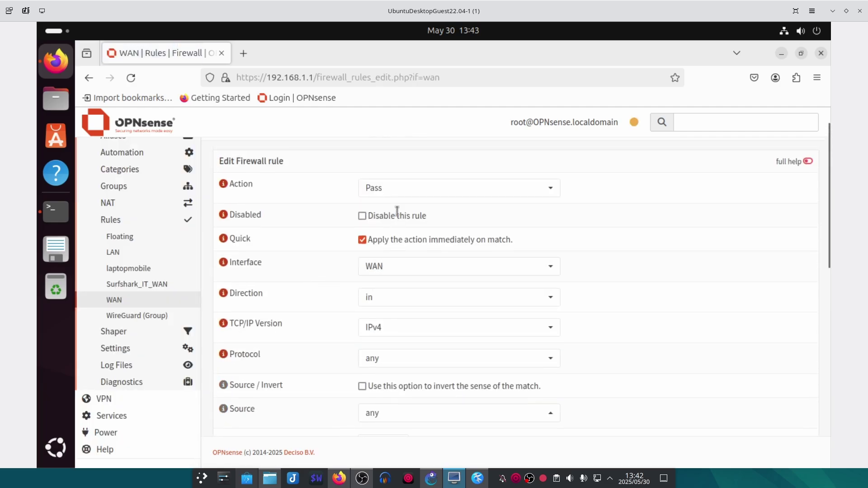
click(391, 192)
click(389, 246)
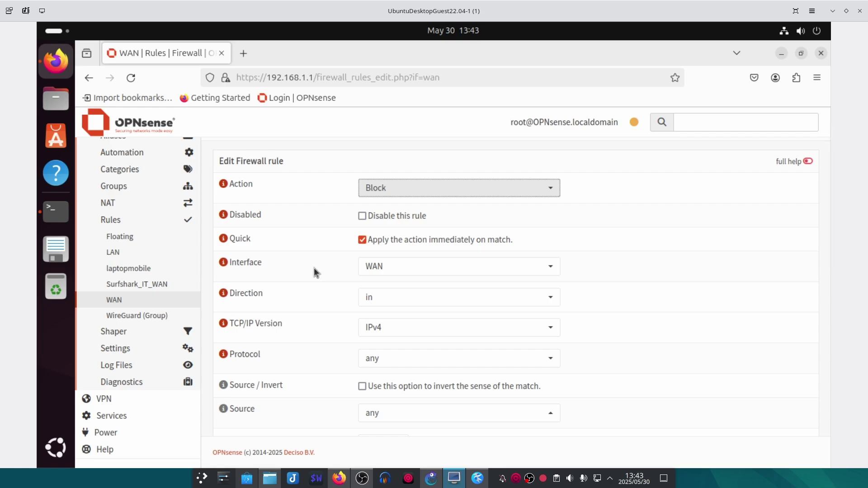
click(421, 306)
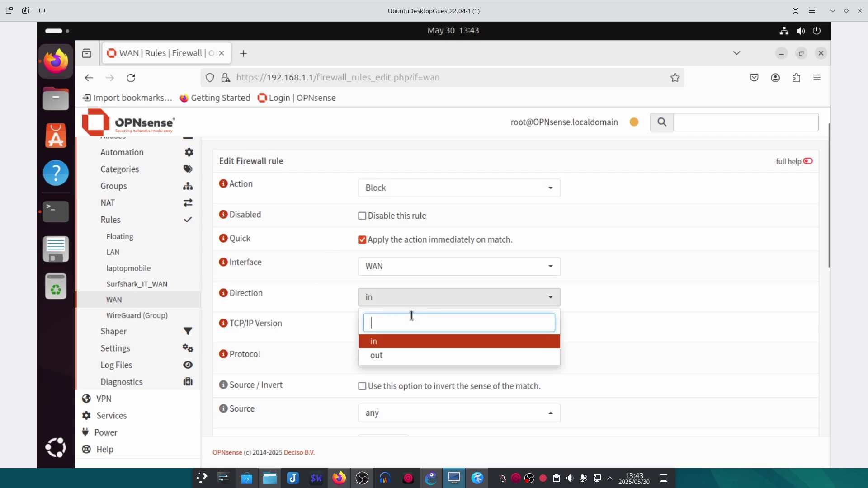
click(401, 355)
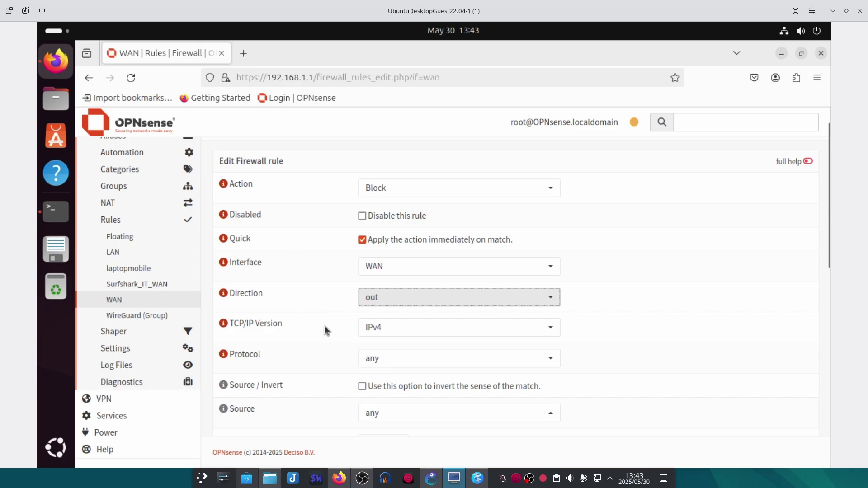
Enable packet logging for the WAN rule and describe it as "Block traffic ment for WG VPN"
scroll(324, 324, down, 5)
click(362, 346)
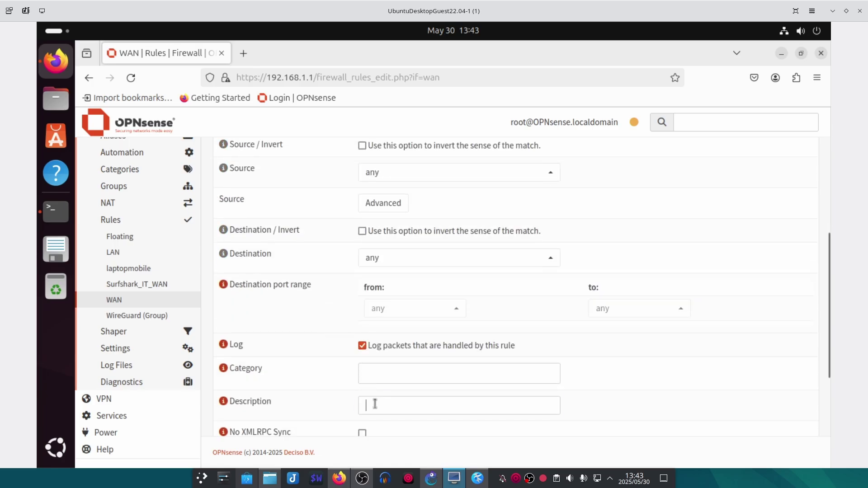
click(375, 404)
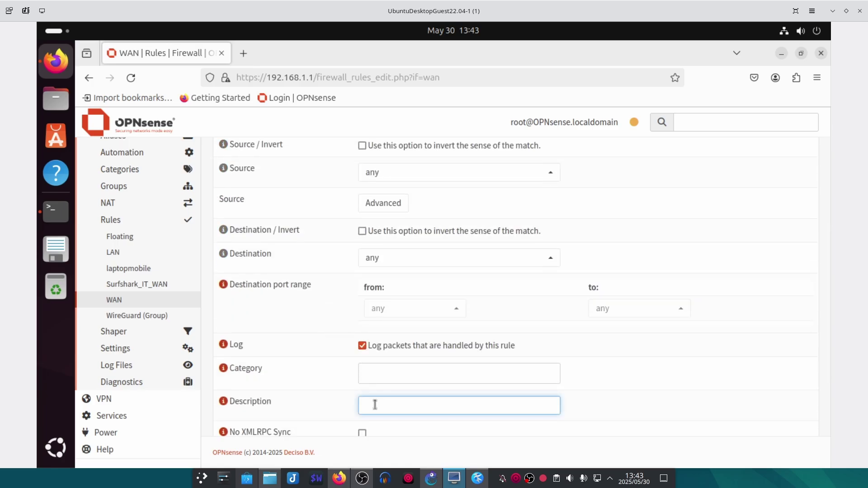
text(Block traffic ment for WG VPN)
scroll(316, 370, down, 2)
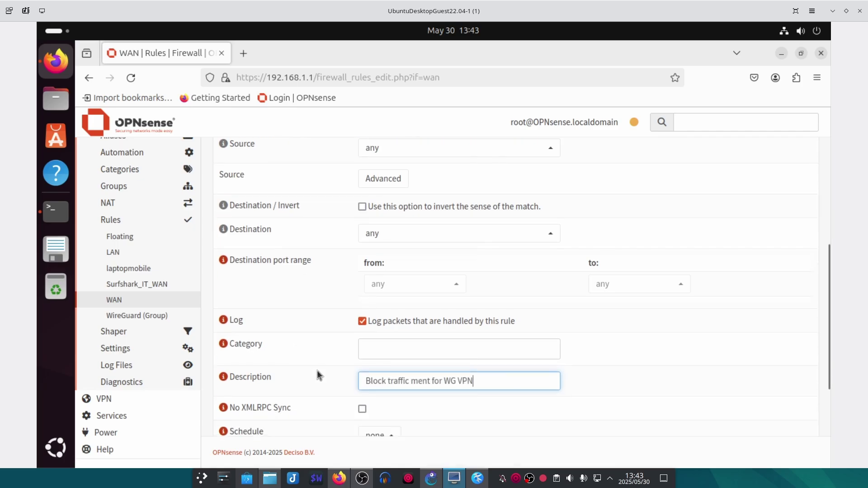
click(720, 358)
Set the WAN block rule to match the local tag NO_WAN_EGRESS in its advanced features and read the tag fields' help
scroll(687, 357, down, 3)
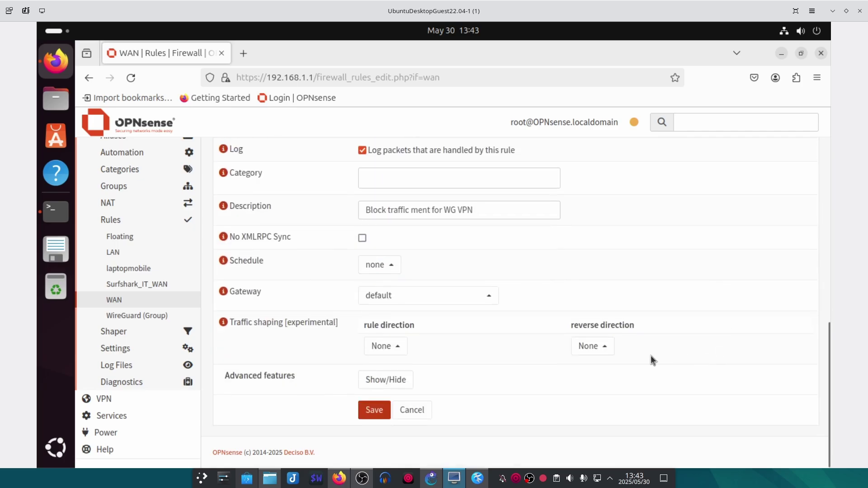
click(379, 379)
scroll(325, 350, down, 8)
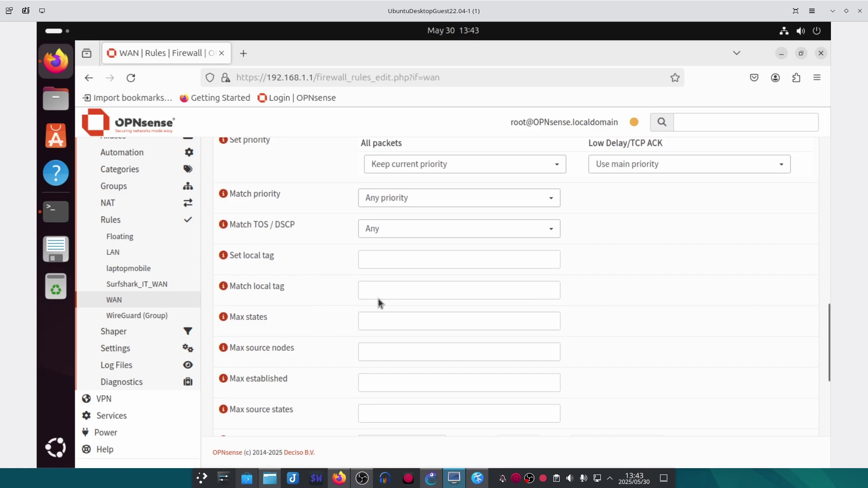
click(380, 291)
right_click(382, 287)
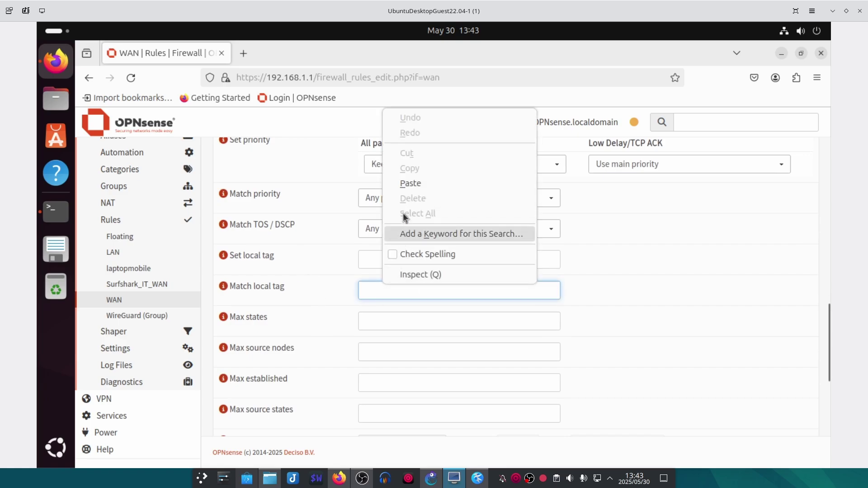
click(409, 183)
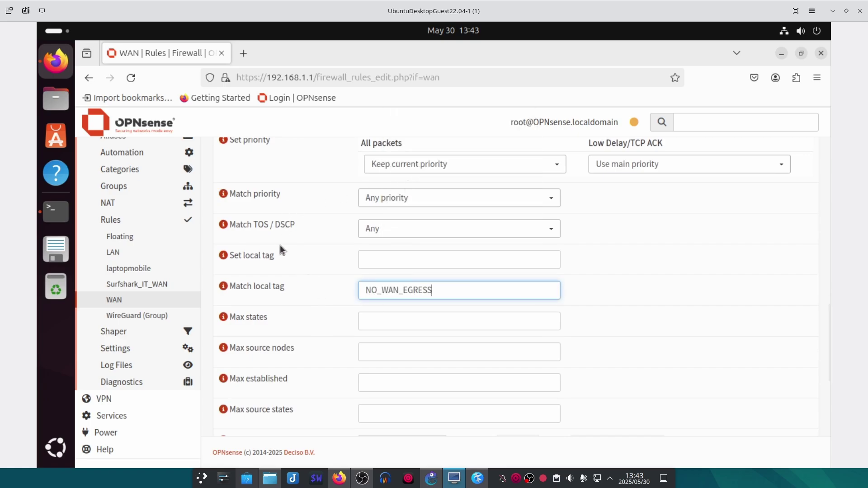
click(225, 287)
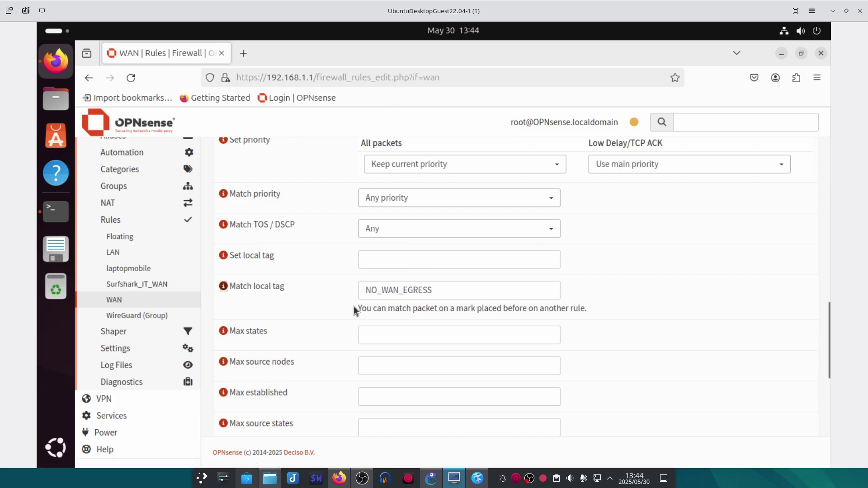
click(225, 258)
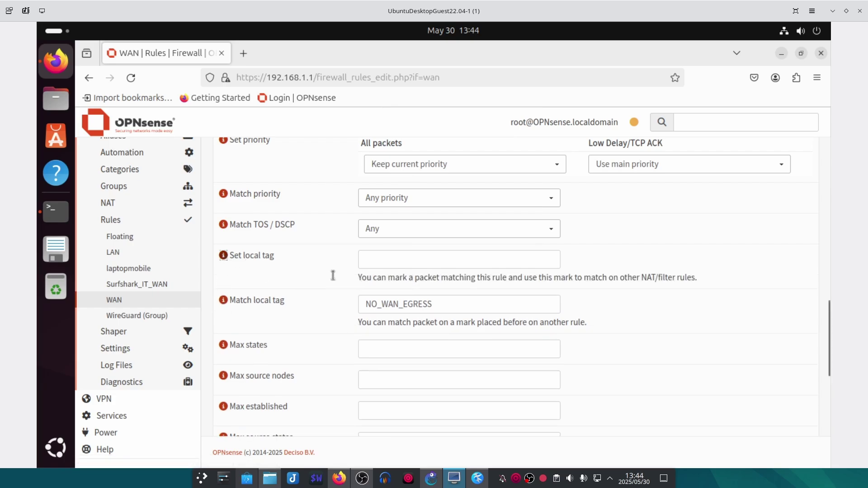
click(225, 257)
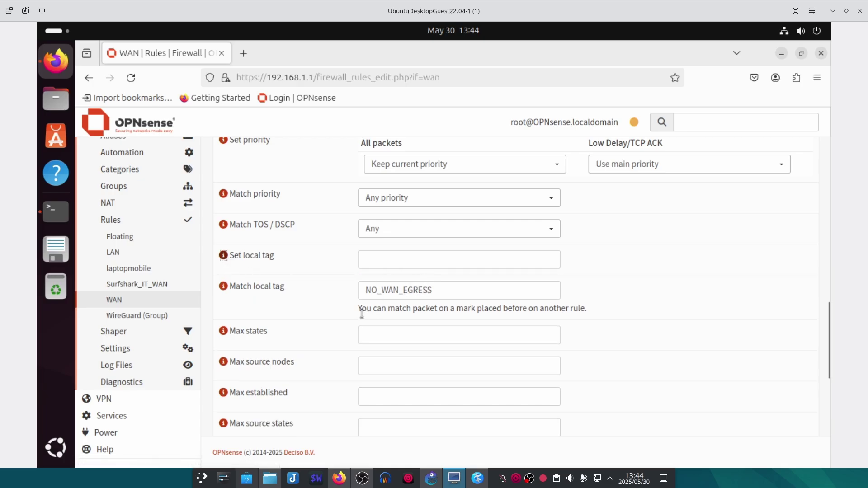
Save the WAN block rule and apply the firewall changes
scroll(357, 321, down, 4)
scroll(332, 337, down, 5)
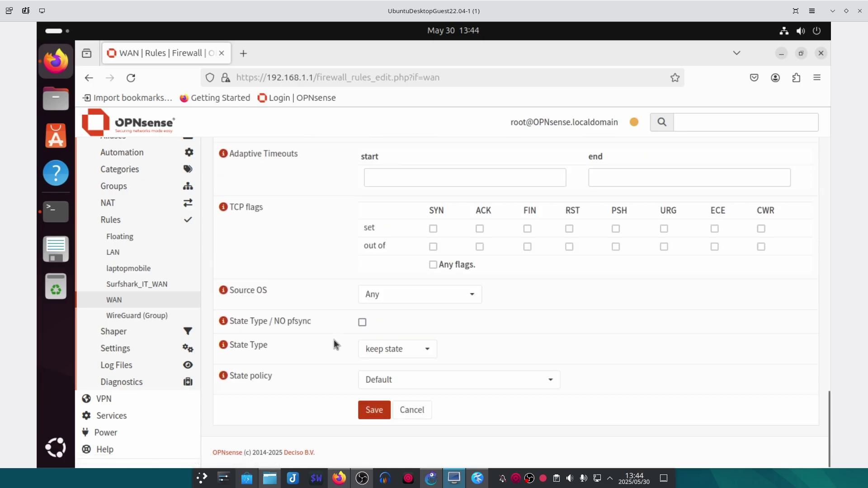
click(370, 410)
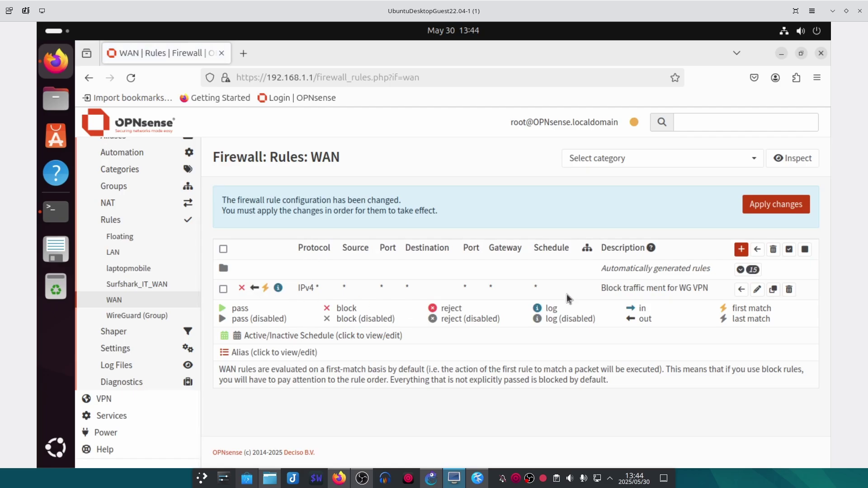
click(767, 209)
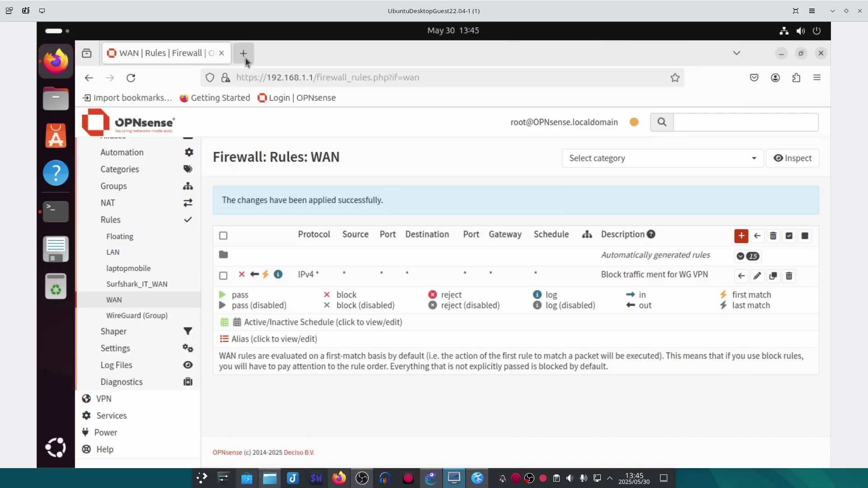
Open google.com in a new browser tab and check which country's version of the page loads
click(244, 52)
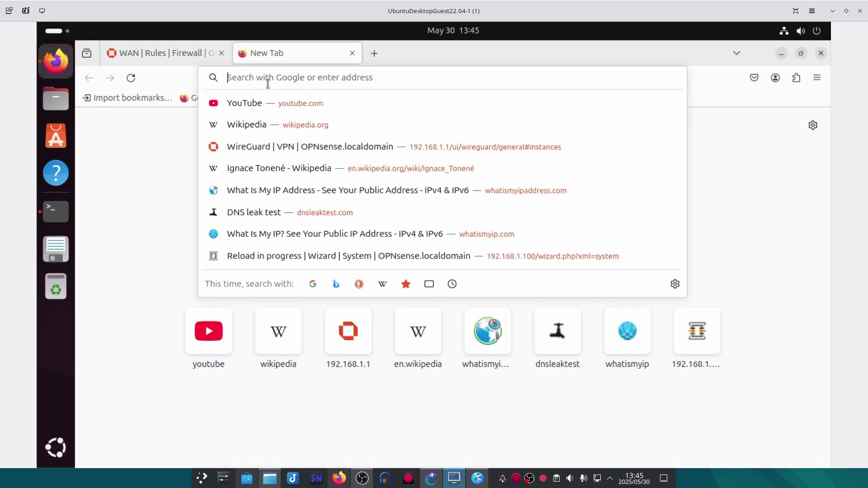
text(go)
key(Return)
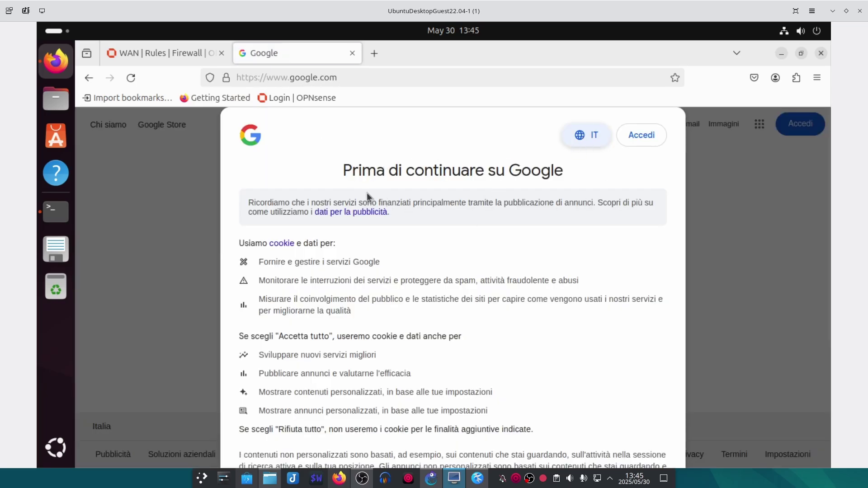
scroll(567, 312, down, 4)
scroll(484, 338, up, 4)
scroll(581, 177, down, 4)
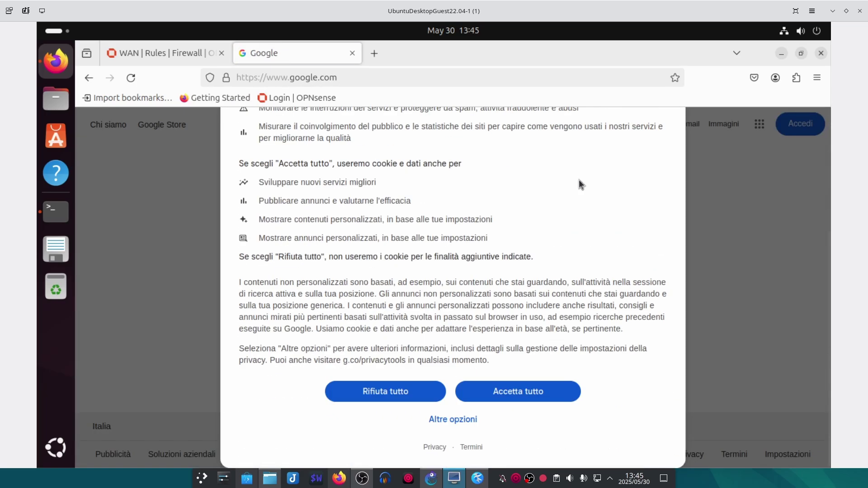
Accept Google's cookie terms and search for "whats my ip"
click(556, 391)
click(419, 233)
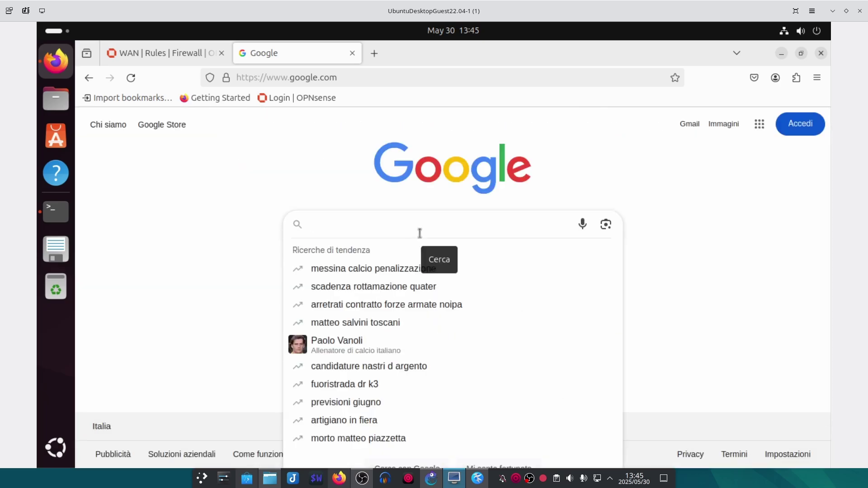
text(whats my ip)
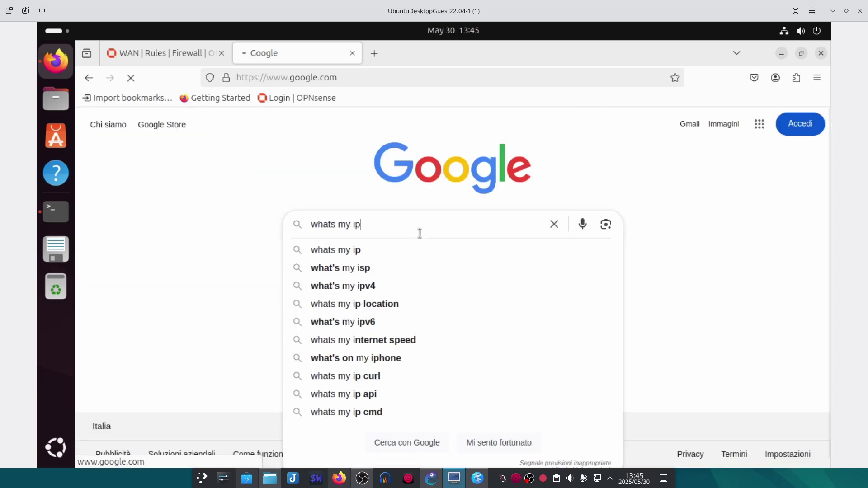
key(Return)
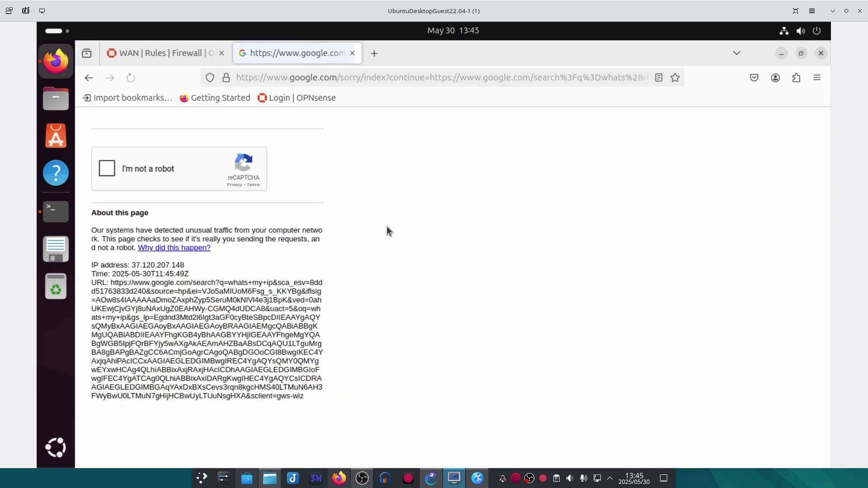
Complete Google's reCAPTCHA check by selecting all images with cars and verifying the selection
click(107, 168)
click(327, 298)
click(238, 224)
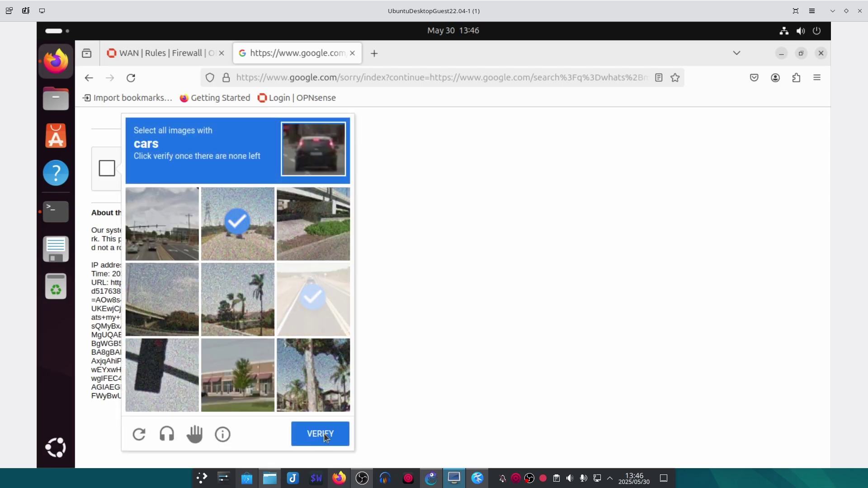
click(161, 224)
click(243, 237)
click(332, 324)
click(238, 225)
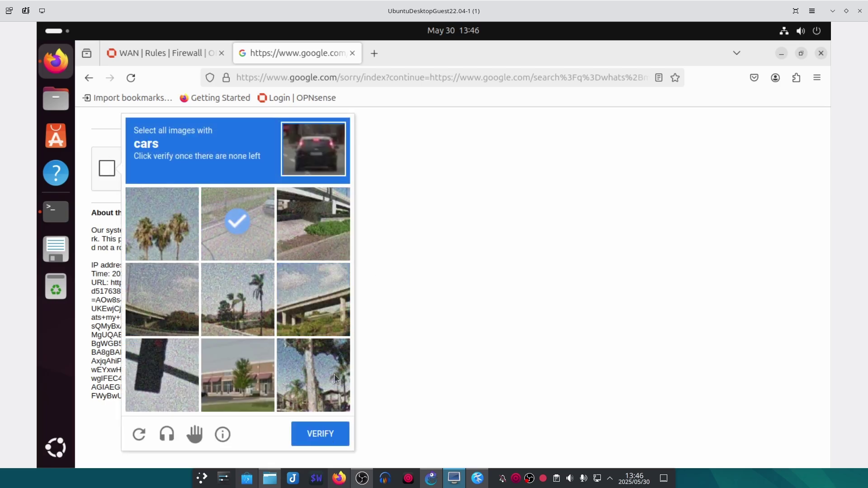
click(320, 433)
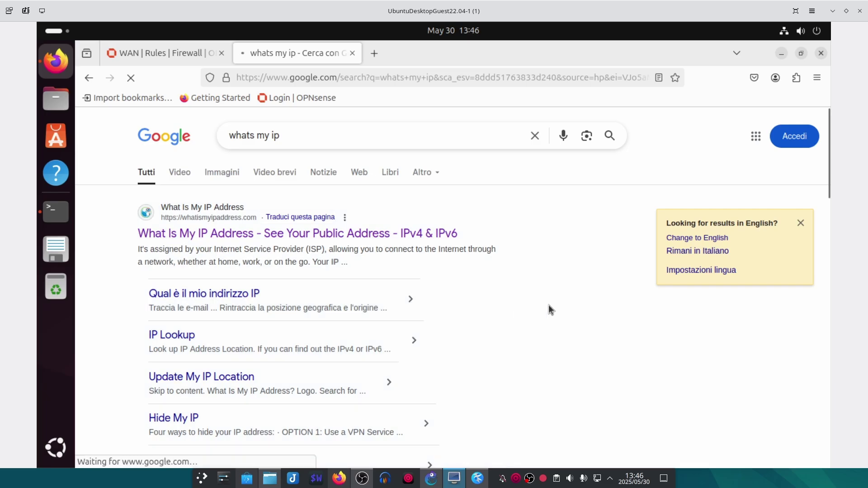
Open the WhatIsMyIP.com result, pass its human verification, accept the privacy terms and check the public IP address's location
scroll(560, 310, down, 5)
click(326, 313)
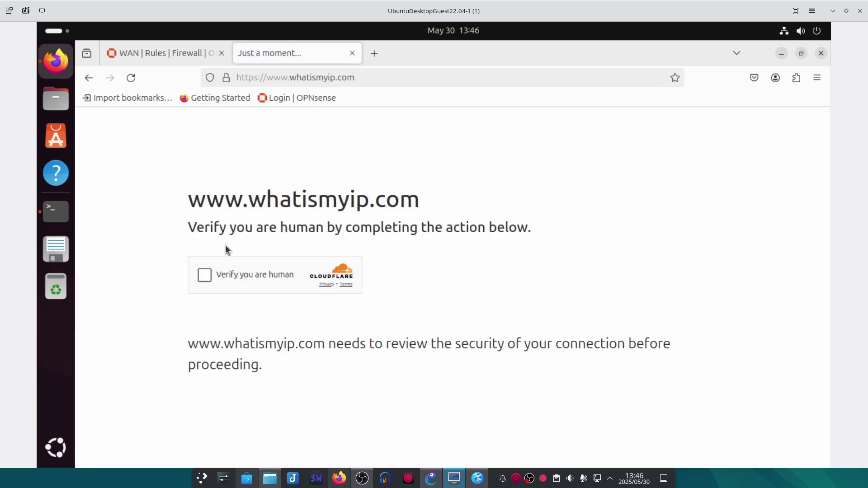
click(202, 274)
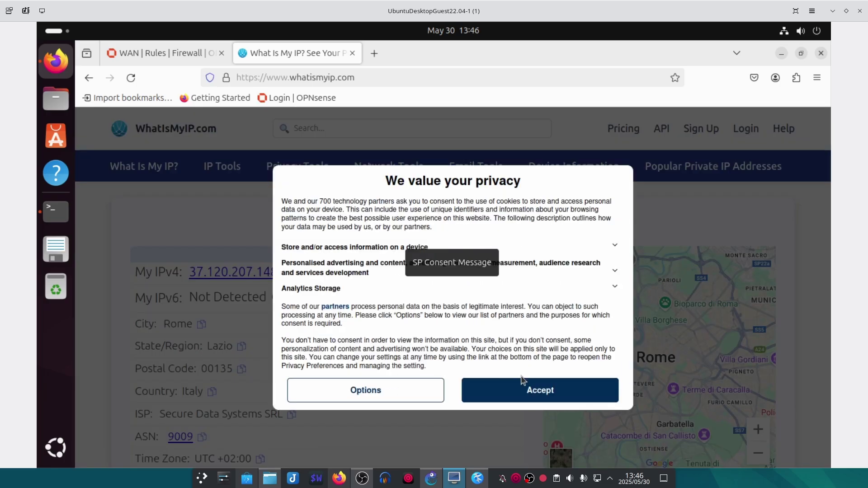
click(523, 382)
scroll(528, 224, down, 1)
scroll(528, 223, down, 1)
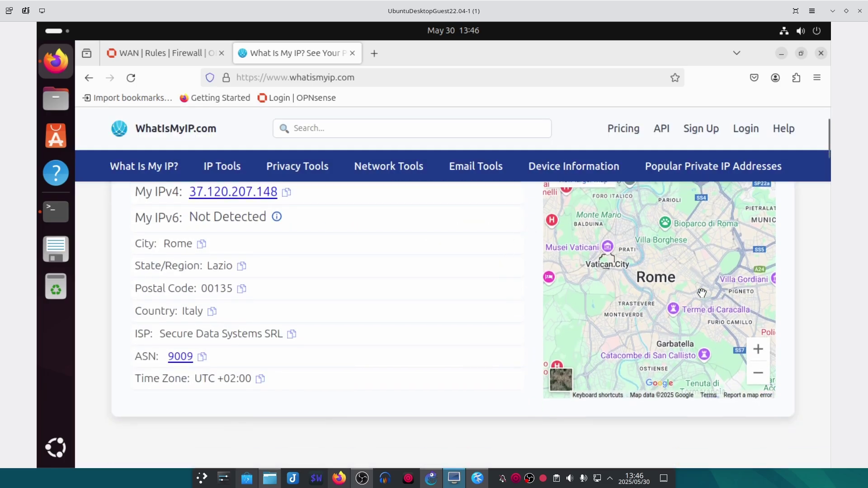
scroll(347, 294, up, 2)
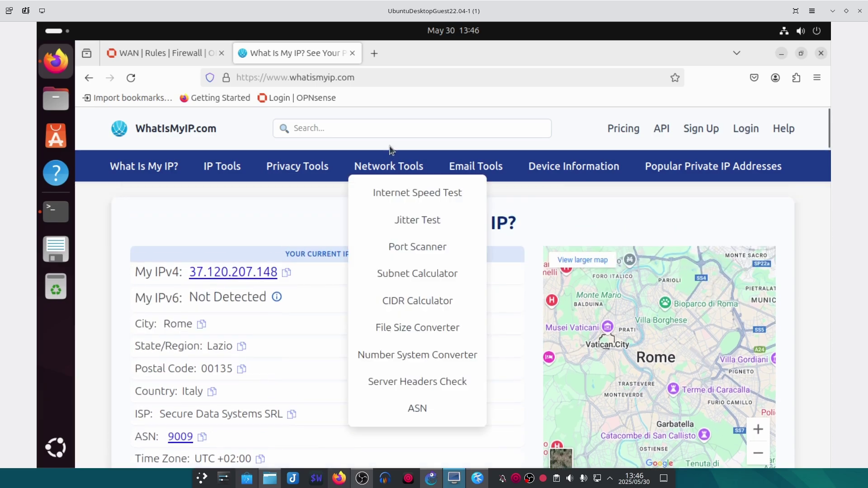
Return to the Google results and search for "dns leak test"
right_click(91, 81)
click(181, 143)
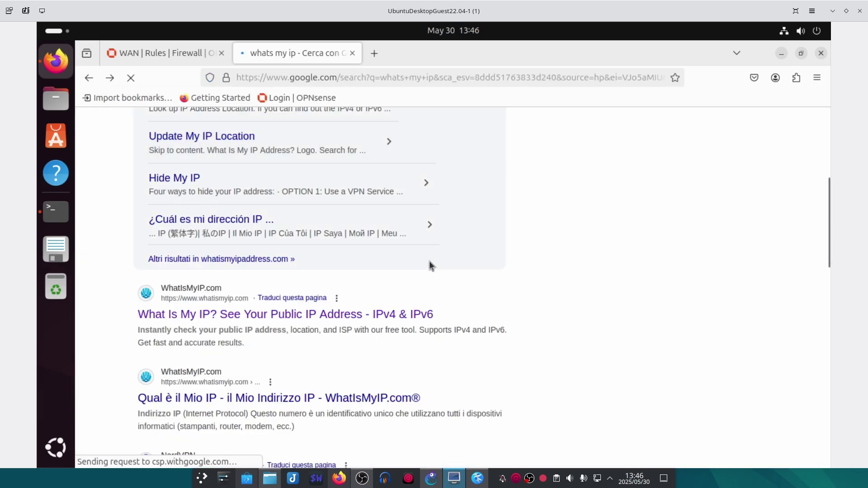
scroll(430, 261, up, 5)
triple_click(219, 136)
text(dns)
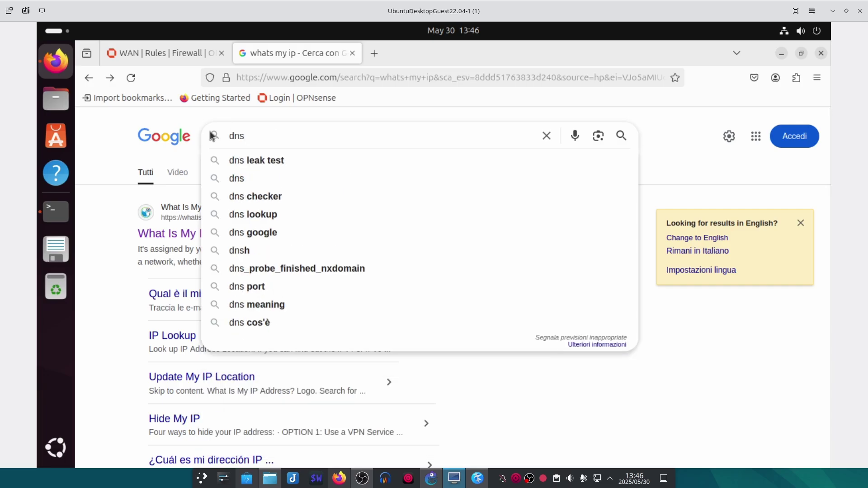
click(253, 161)
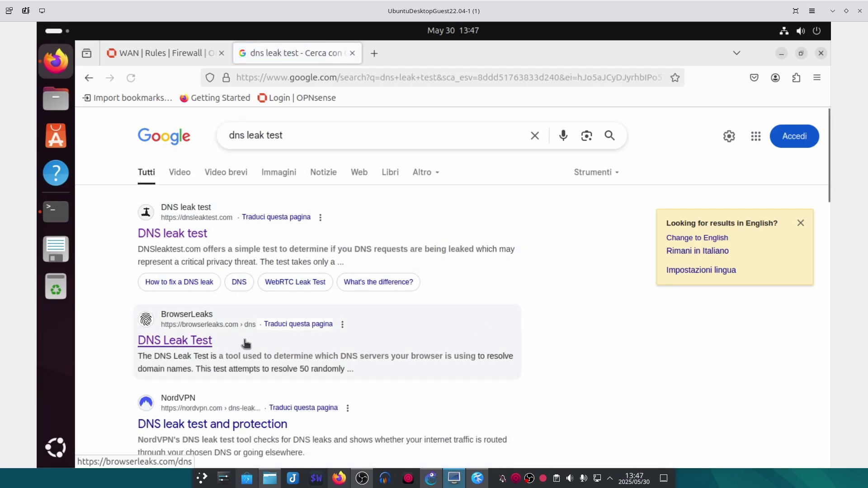
click(191, 348)
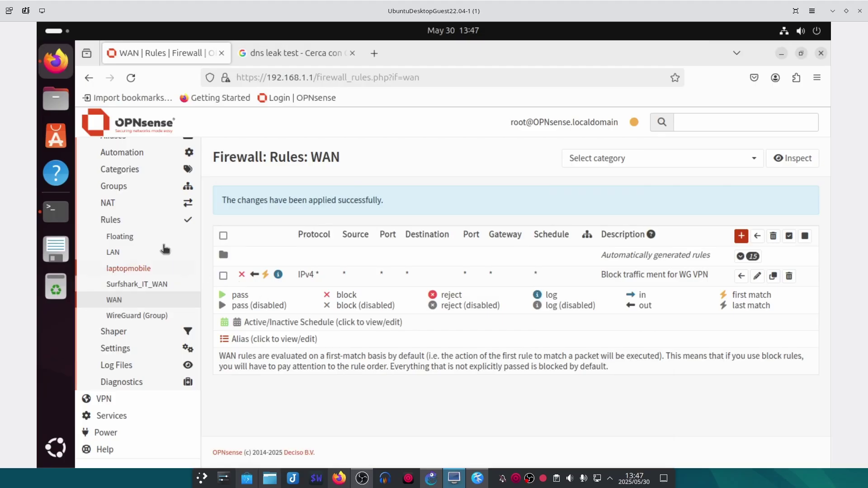
Open the Query Forwarding settings of the Unbound DNS service in OPNsense
scroll(134, 247, up, 3)
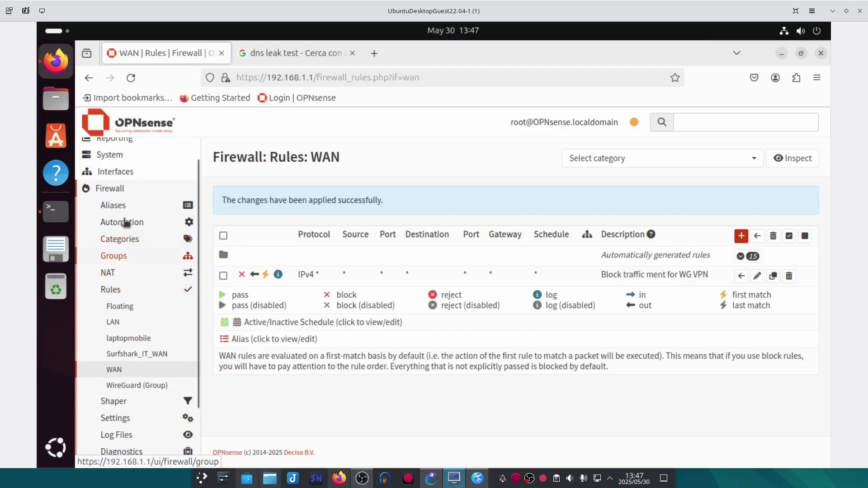
click(113, 188)
click(124, 245)
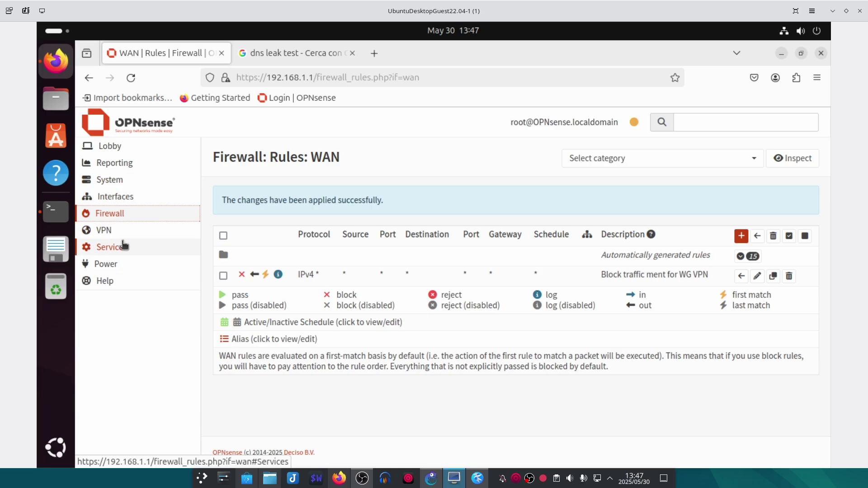
scroll(161, 346, down, 1)
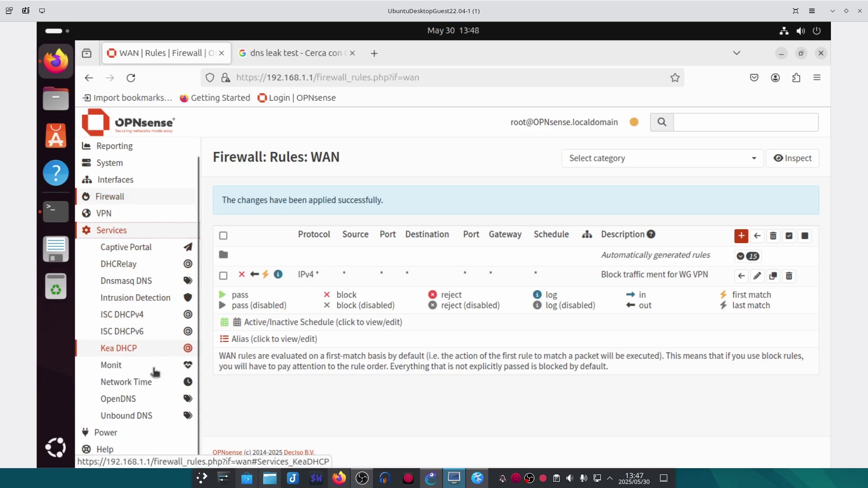
click(129, 416)
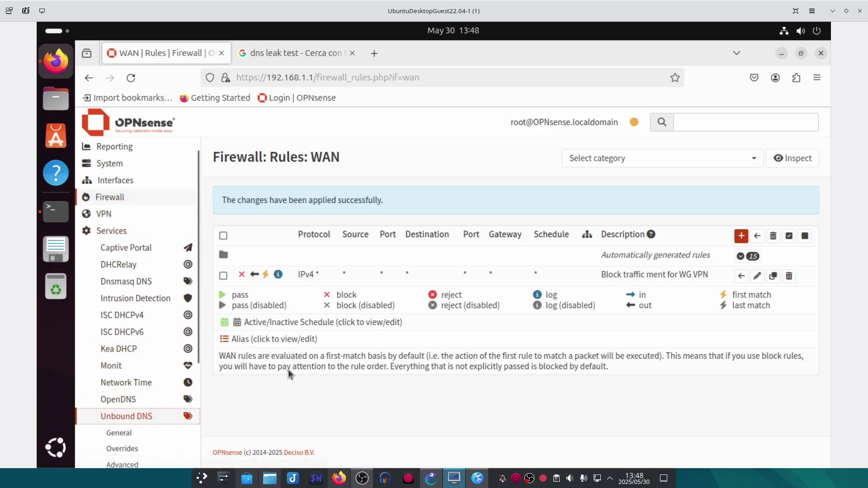
scroll(136, 357, down, 5)
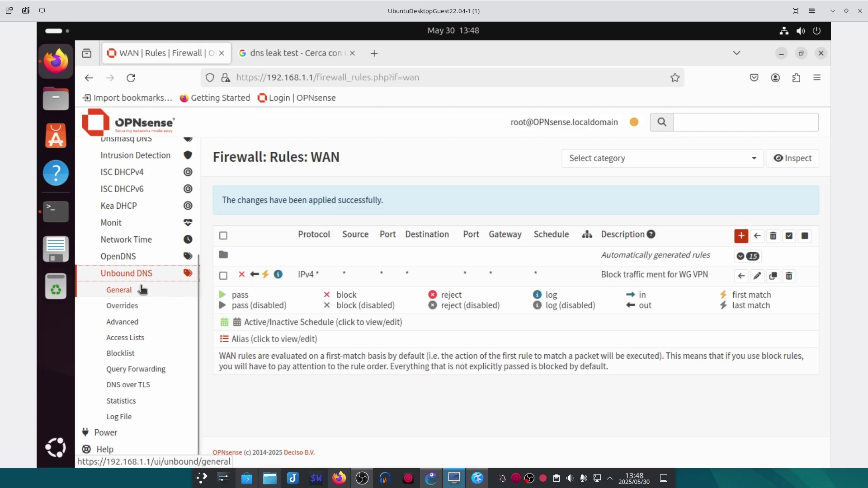
click(143, 368)
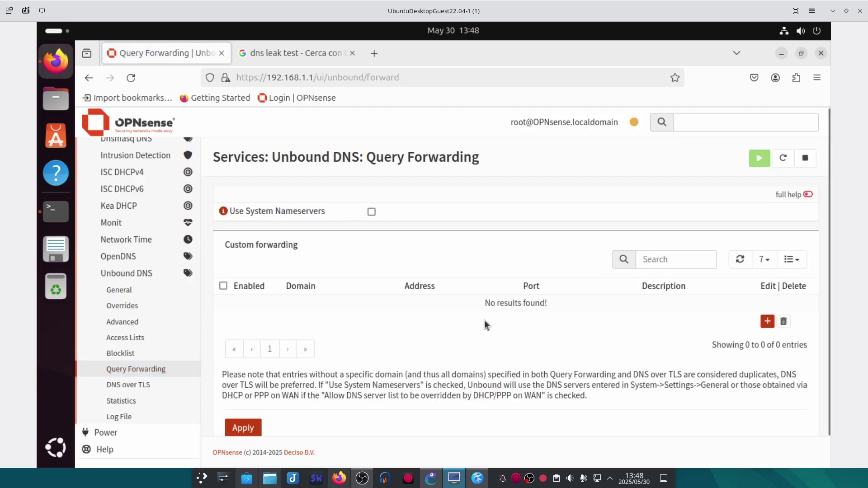
Add a custom forwarding server with the first DNS address from it-rom.conf in Kate, 162.252.172.57, described as Surfshark
click(763, 325)
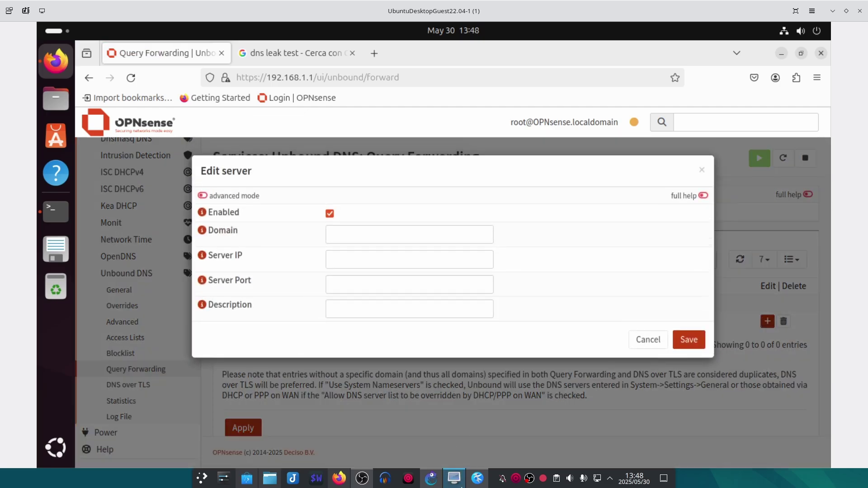
click(477, 478)
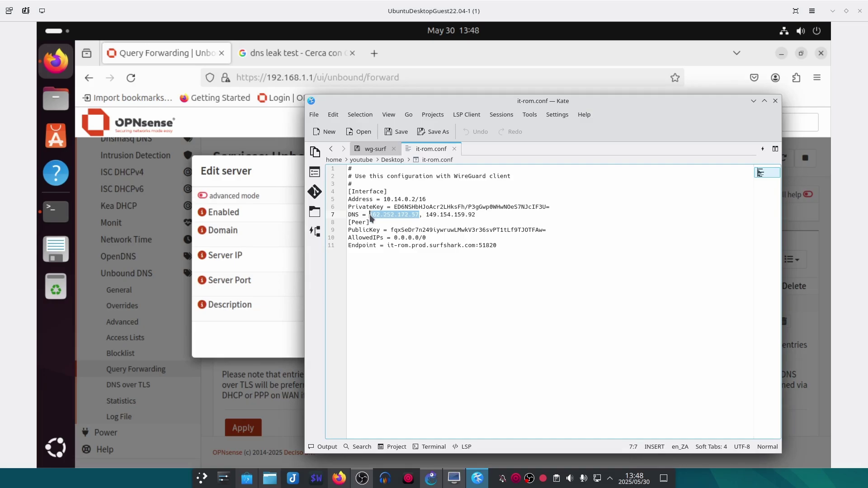
click(280, 253)
click(357, 260)
text(162.252.172.57)
click(456, 315)
text(S)
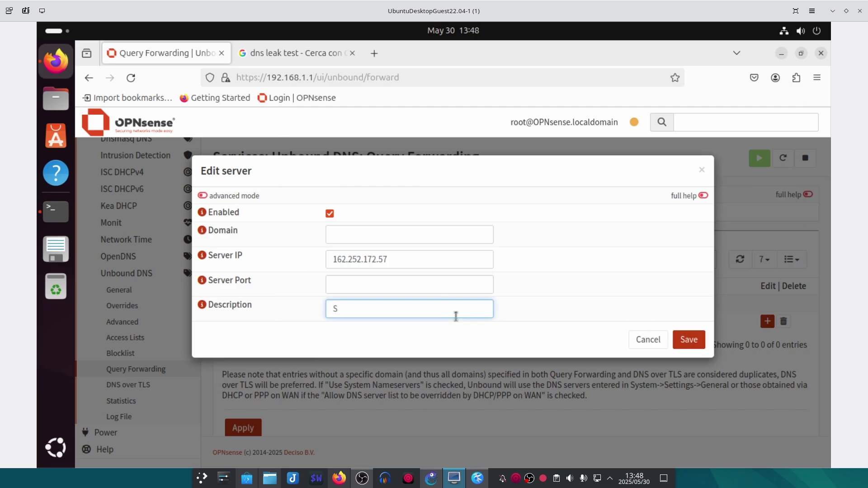
click(688, 339)
Add a second forwarding server with the other DNS address from it-rom.conf, 149.154.159.92, described as Surfshark, and apply the forwarding settings
click(767, 316)
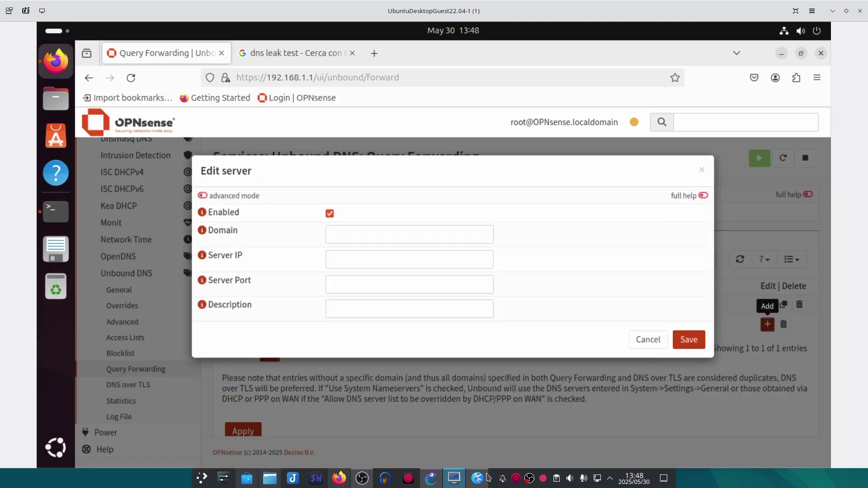
key(alt+Tab)
drag(476, 214, 426, 214)
key(ctrl+c)
key(alt+Tab)
click(357, 260)
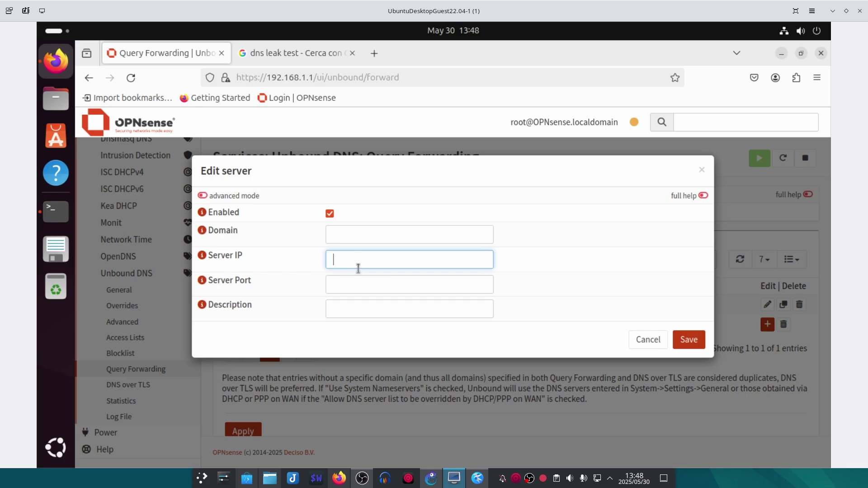
key(ctrl+v)
click(359, 311)
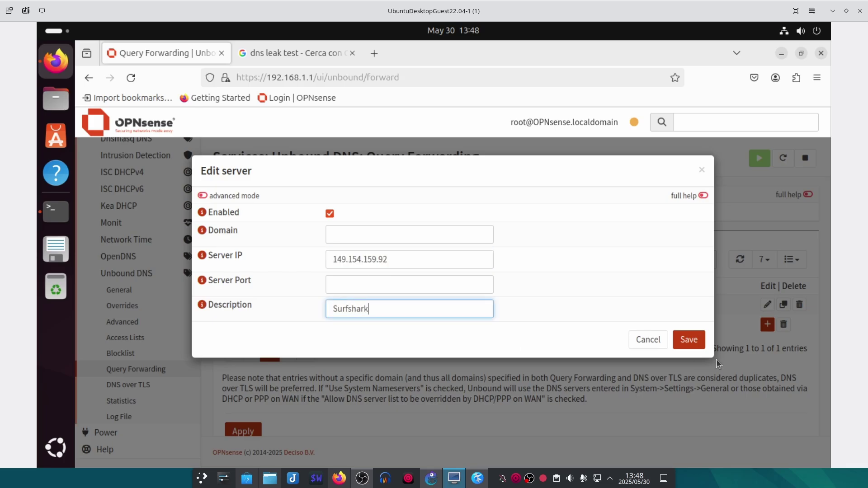
text(Surfshark)
click(689, 340)
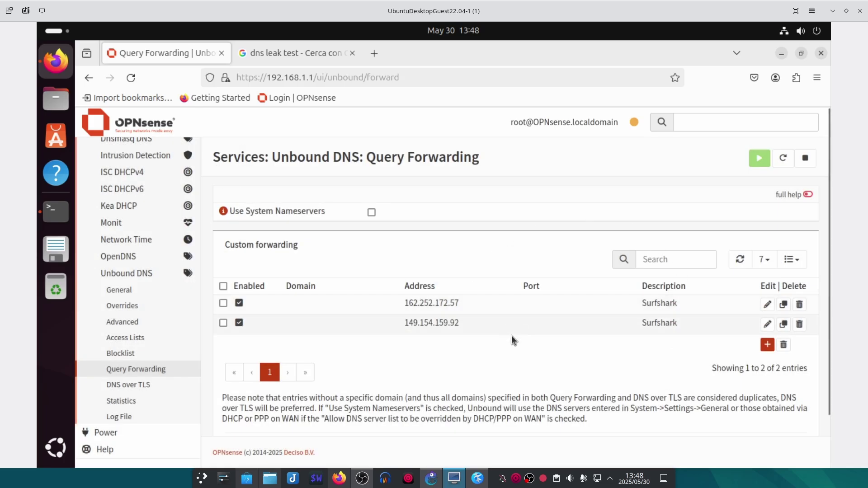
scroll(517, 339, down, 2)
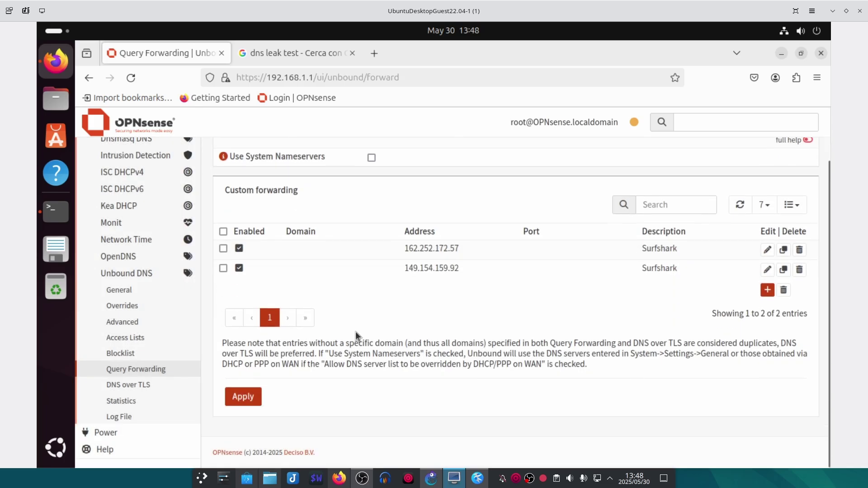
click(234, 397)
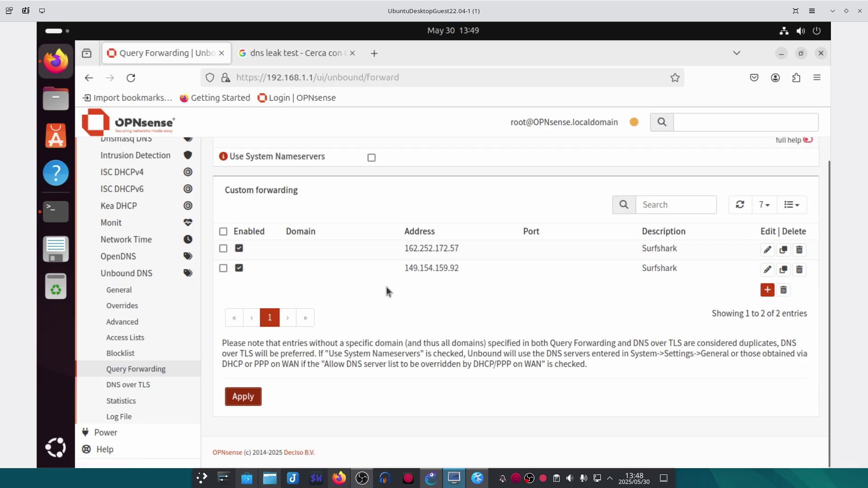
Review the Unbound DNS blocklist settings and try opening facebook.com in a new browser tab to test the wildcard block
click(120, 353)
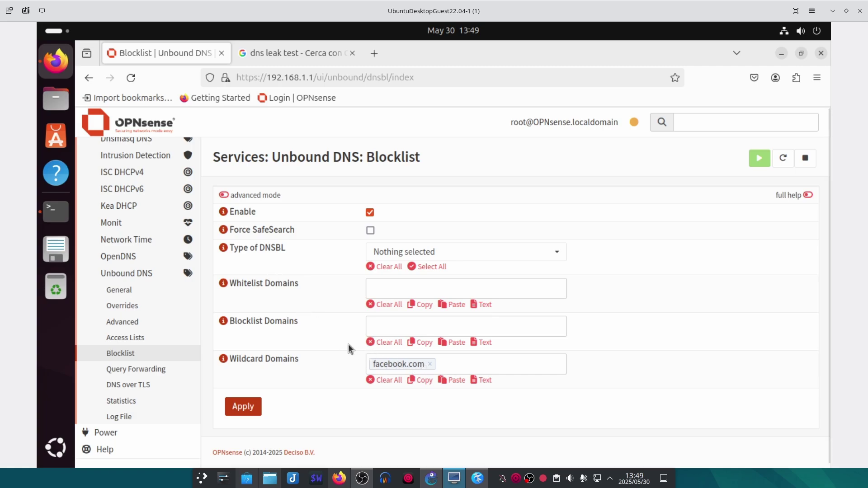
click(374, 54)
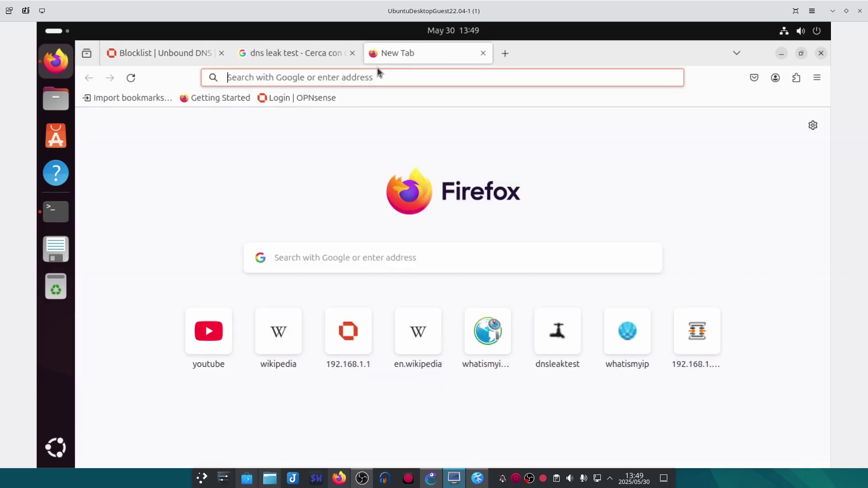
click(374, 76)
text(face)
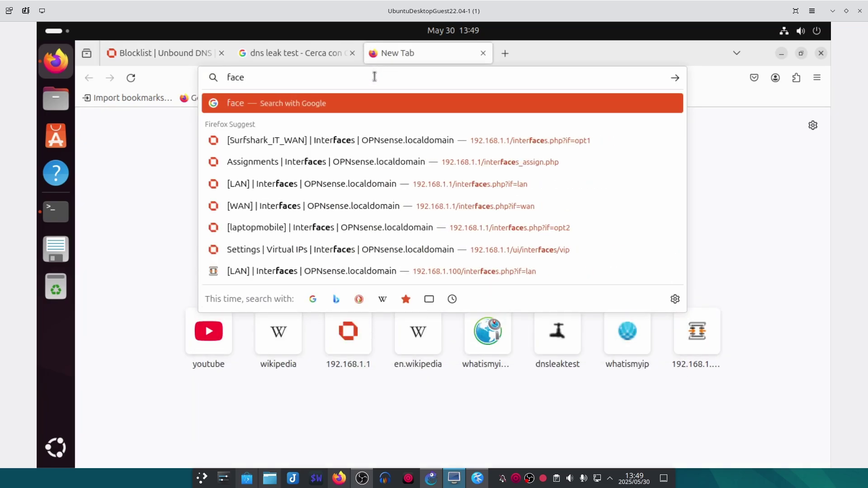
text(book.com)
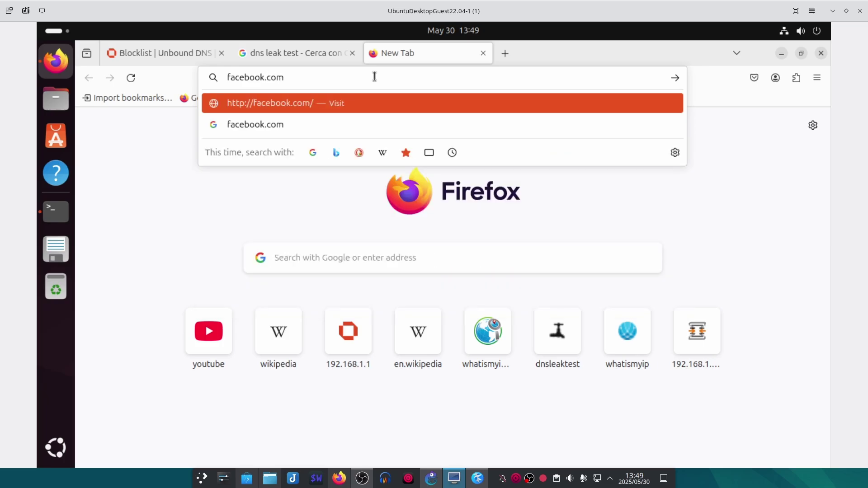
key(Return)
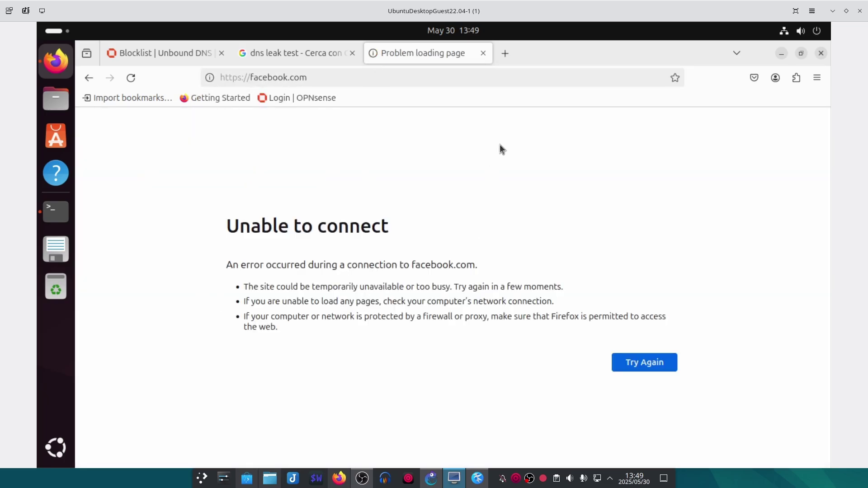
Open Wikipedia in a new browser tab to check access to a site outside the DNS blocklist
click(505, 53)
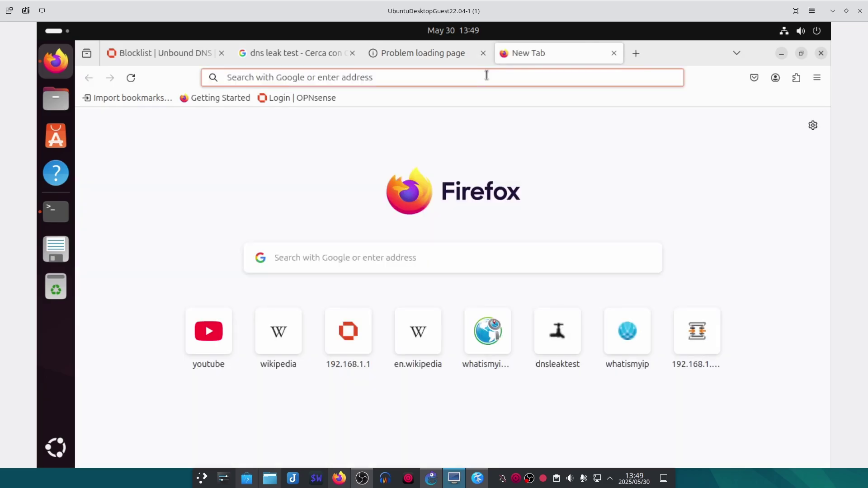
click(290, 338)
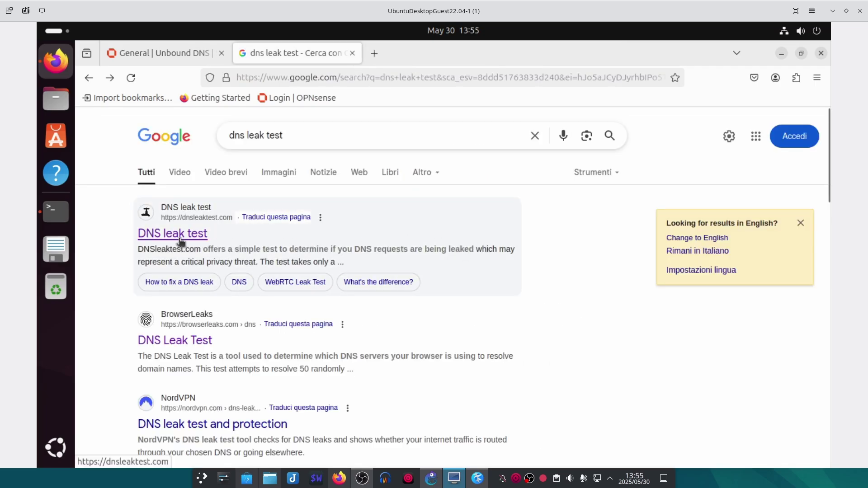
Run the BrowserLeaks DNS Leak Test from the search results and examine the listed DNS servers, their ISP and location
click(183, 342)
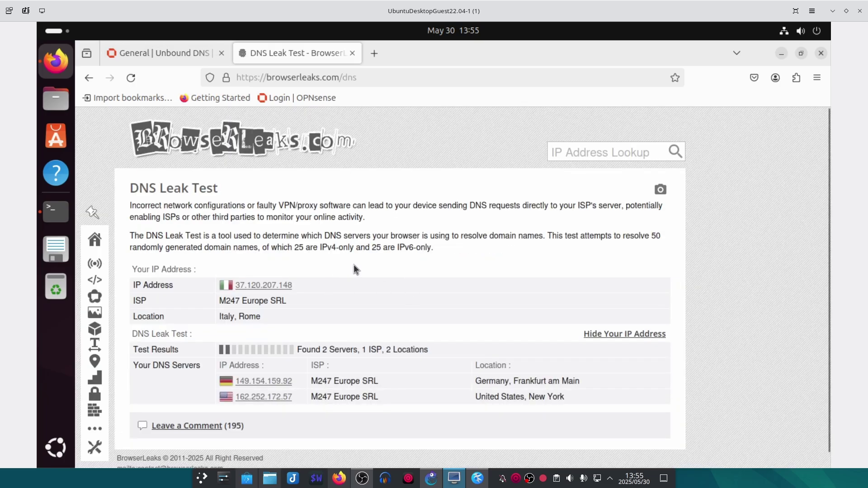
scroll(382, 289, down, 1)
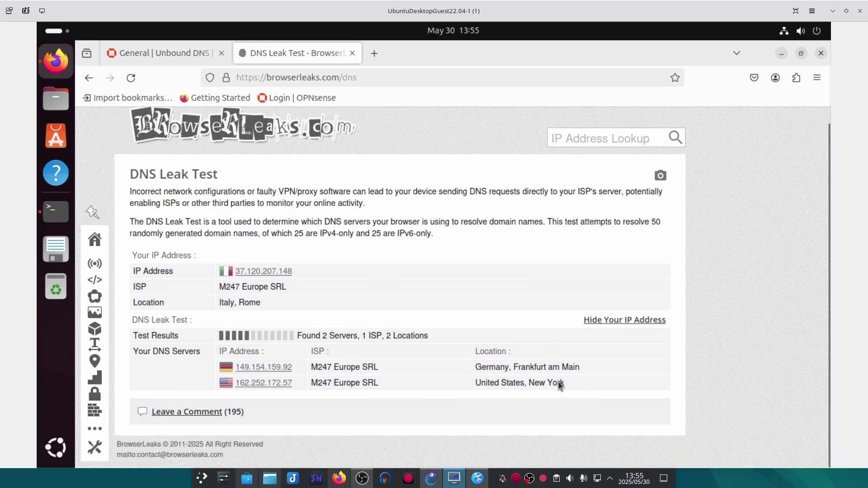
drag(564, 385, 168, 377)
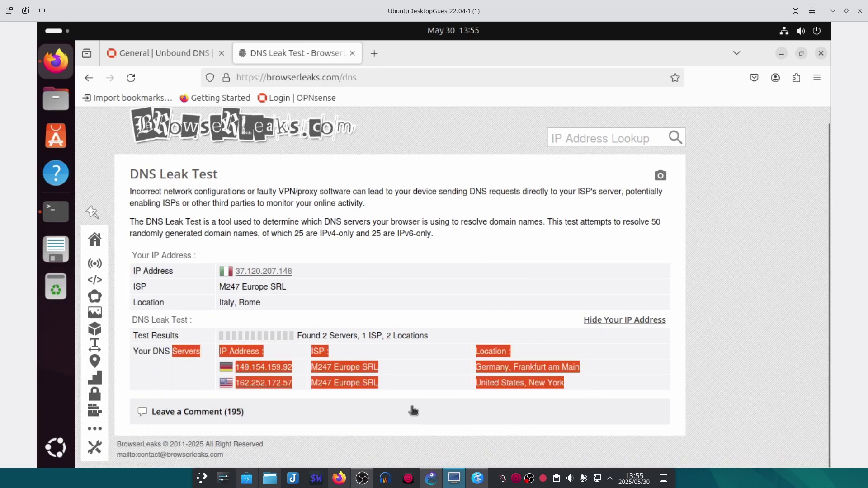
click(668, 414)
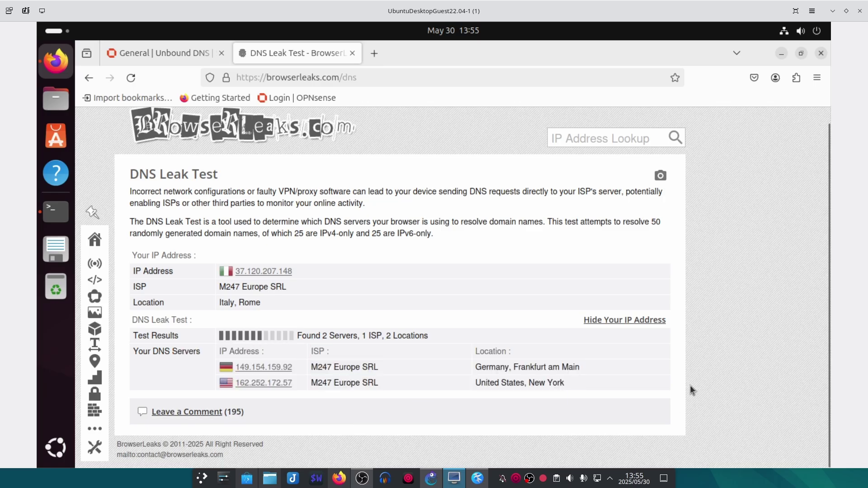
Add a custom forwarding server with the IP 1.1.1.1 in the Unbound DNS Query Forwarding settings of OPNsense
click(120, 53)
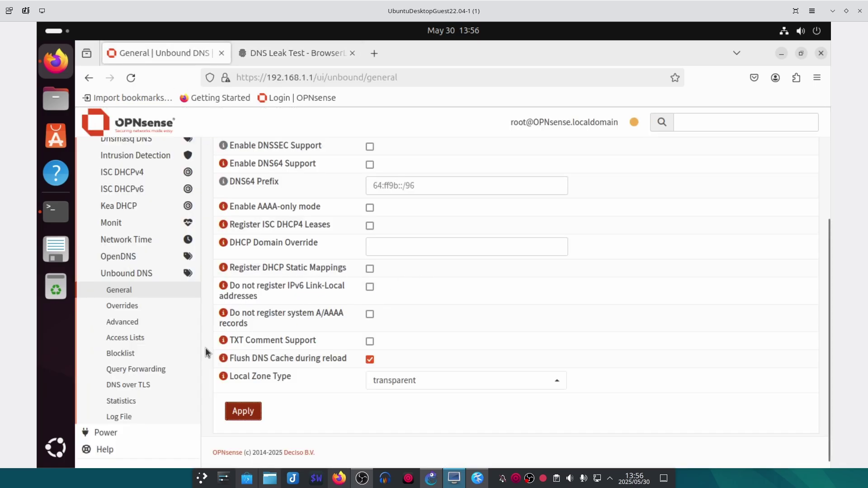
click(136, 369)
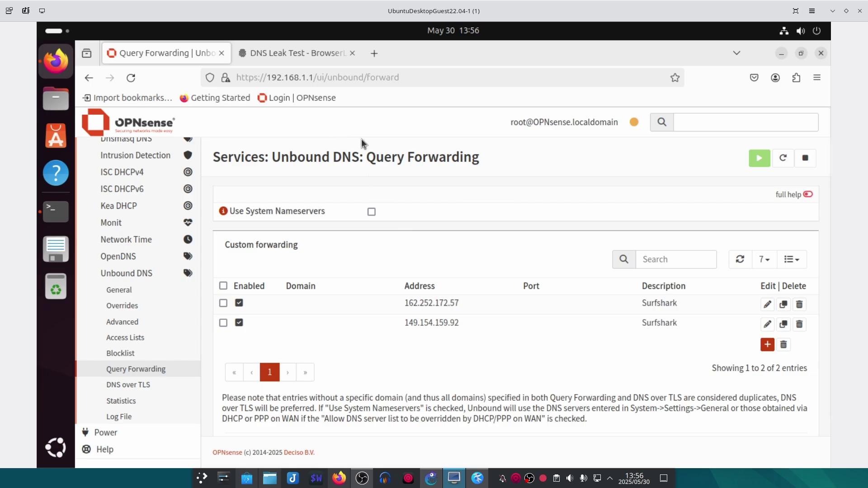
click(767, 344)
click(380, 263)
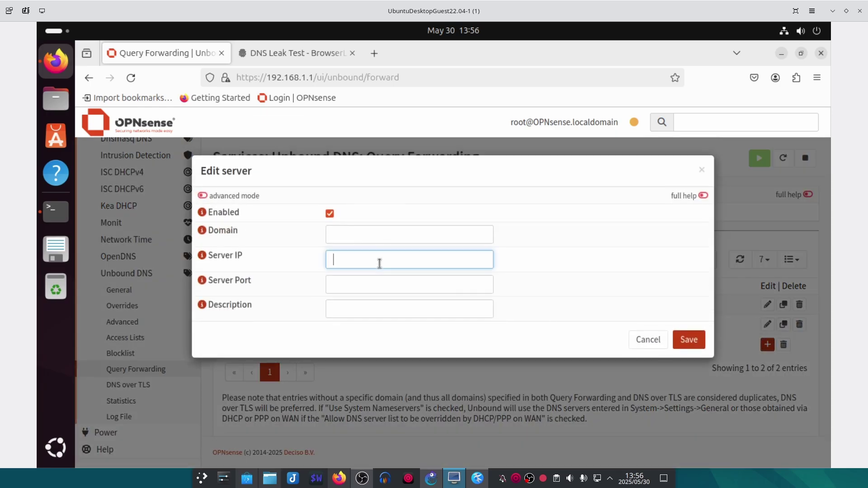
text(1.1.1.1)
key(Return)
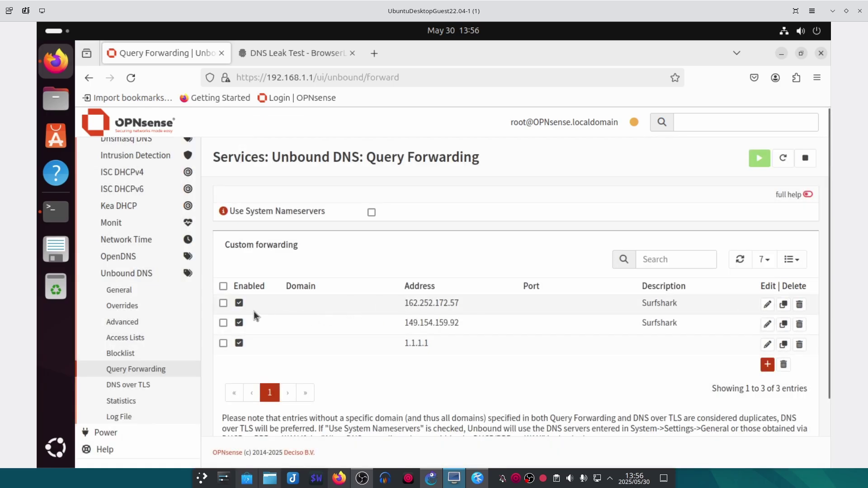
Disable both Surfshark forwarding servers, leaving 1.1.1.1 enabled, and apply the forwarding settings
scroll(363, 354, down, 3)
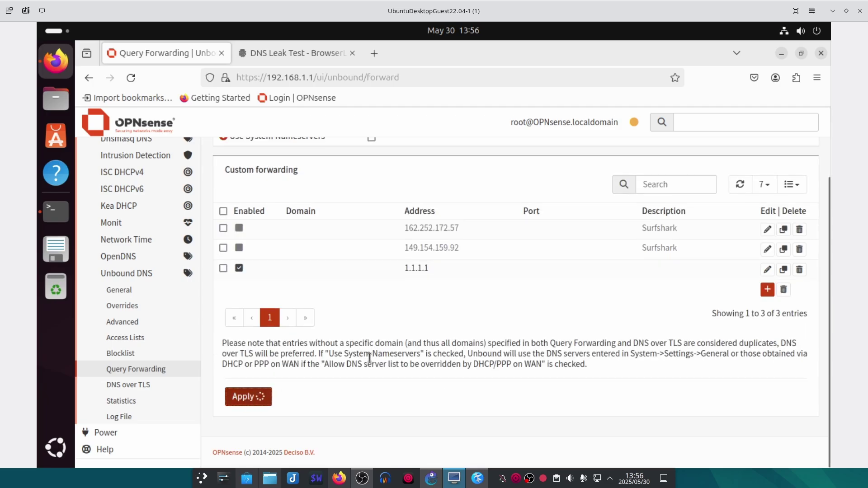
scroll(389, 347, up, 3)
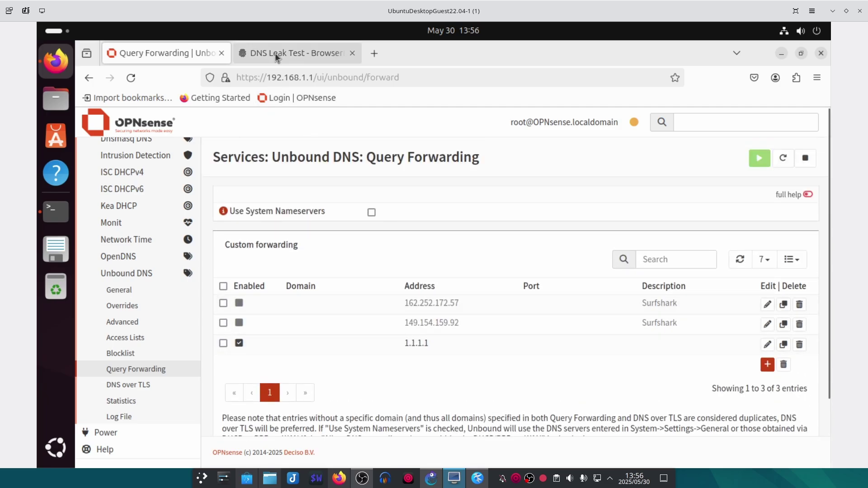
Reload the BrowserLeaks DNS Leak Test and examine which DNS servers, ISP and locations it lists with the changed forwarding
click(294, 53)
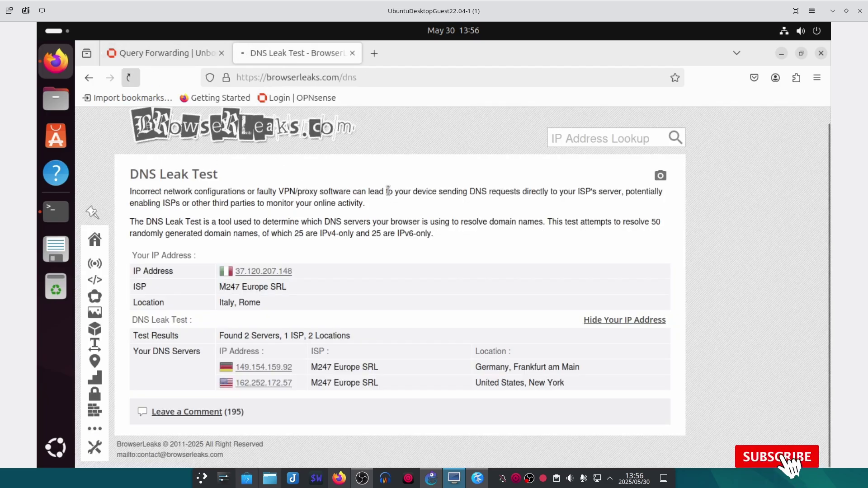
key(F5)
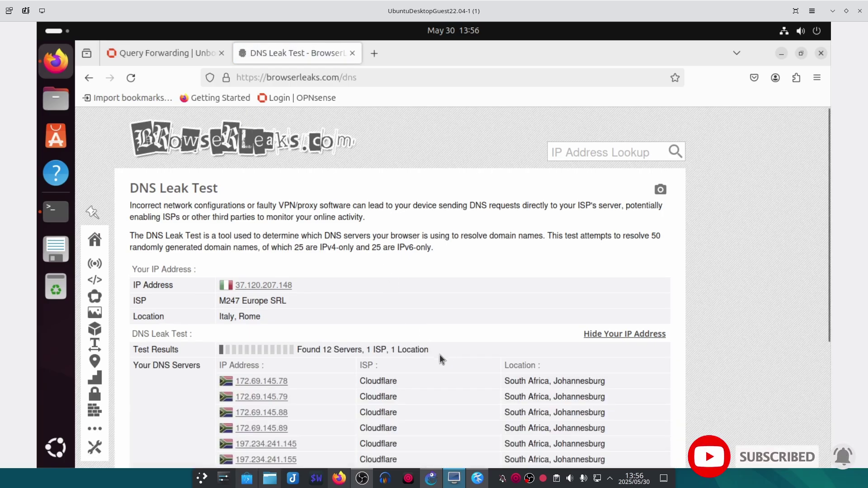
scroll(439, 354, down, 3)
scroll(408, 360, down, 3)
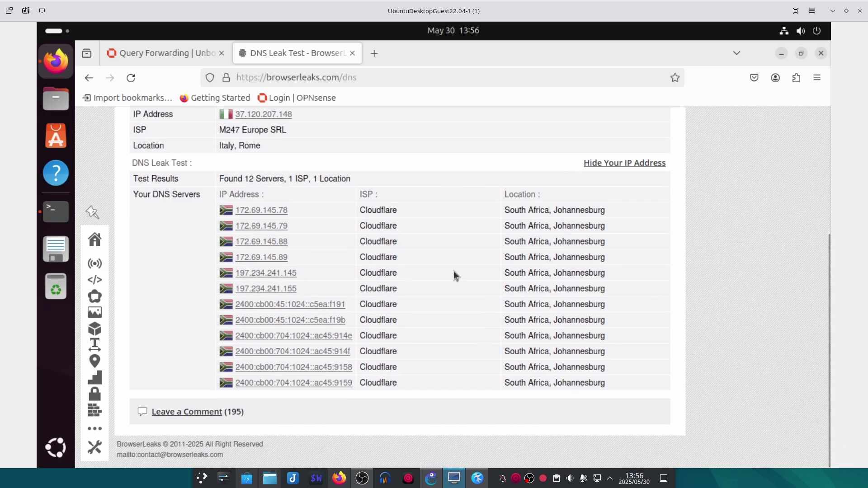
drag(467, 357, 448, 207)
click(458, 167)
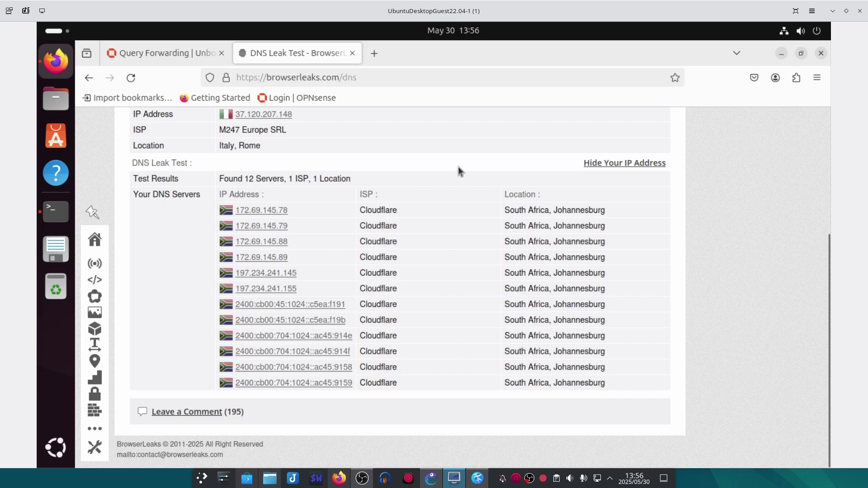